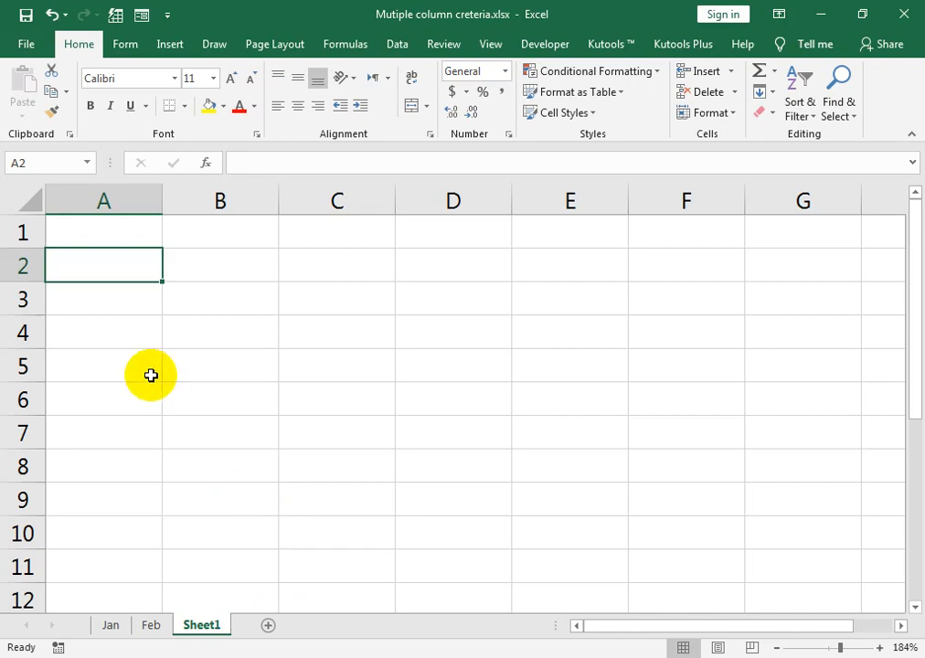
Enter the date 1-Jan-19 in cell A2 of Sheet1.
type("1-jn")
type("n")
type("-19")
key("Return")
key("Up")
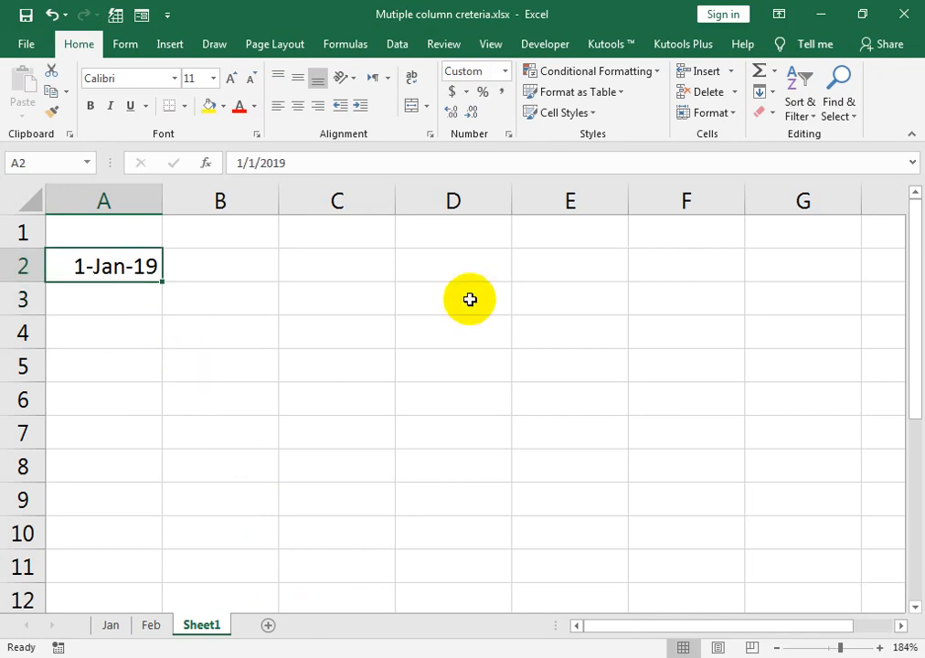
Fill the date series from A2 down to A8 in consecutive days.
left_click_drag(838, 647, 844, 647)
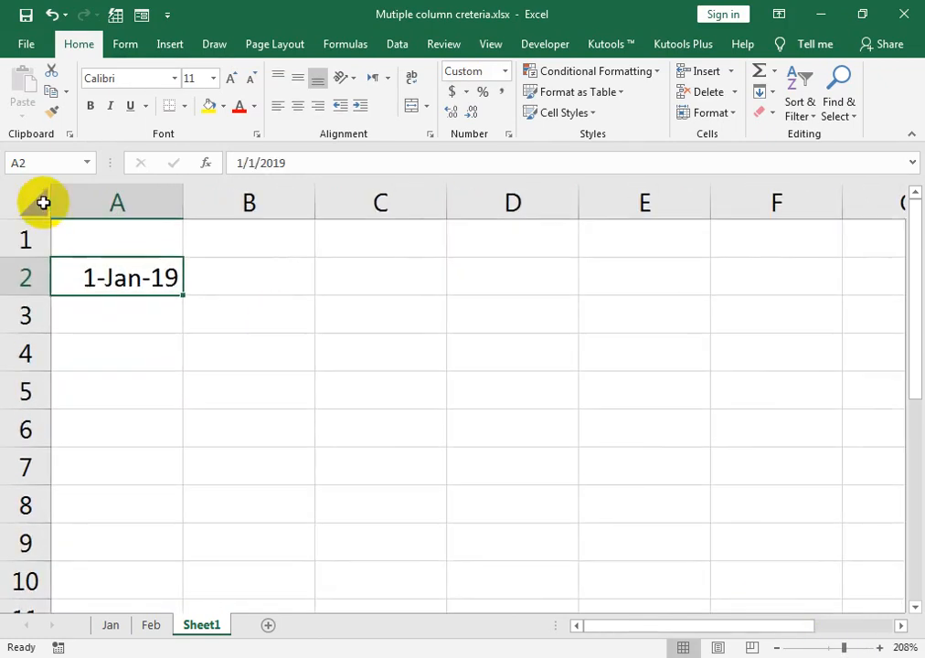
left_click(87, 242)
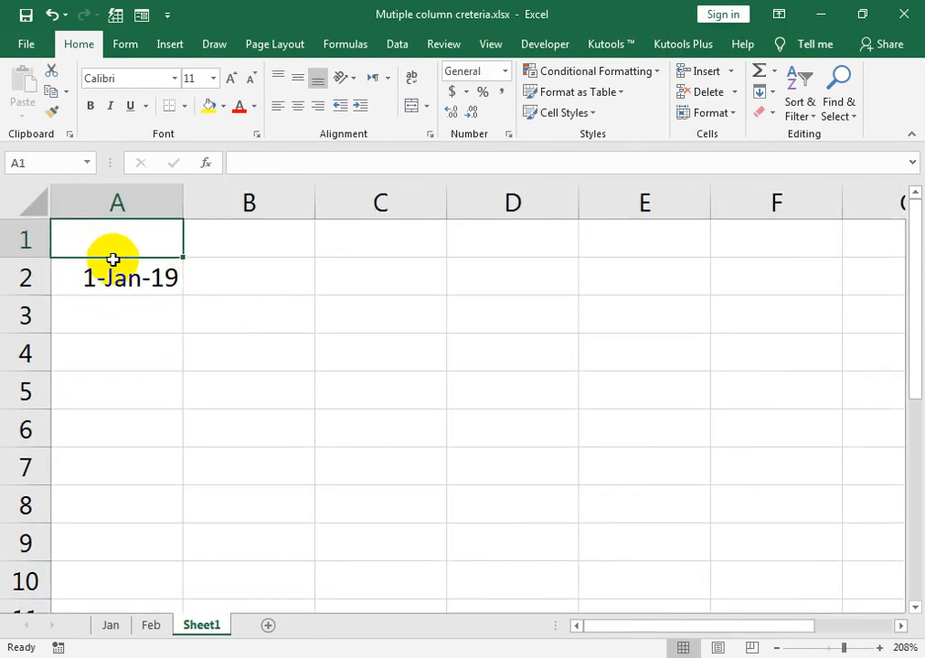
key("Down")
key("Right")
left_click(113, 260)
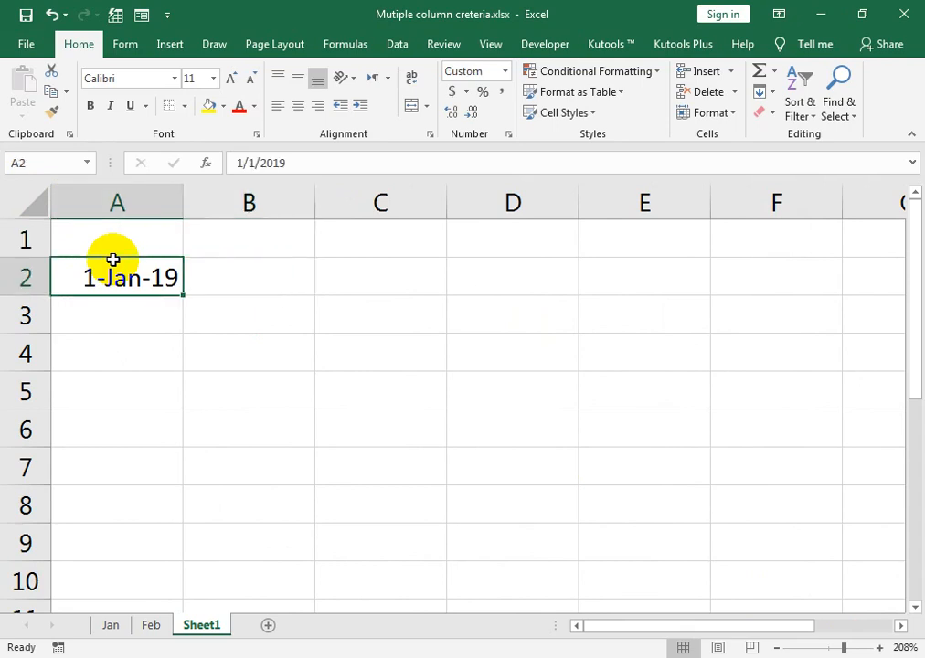
left_click_drag(182, 293, 181, 517)
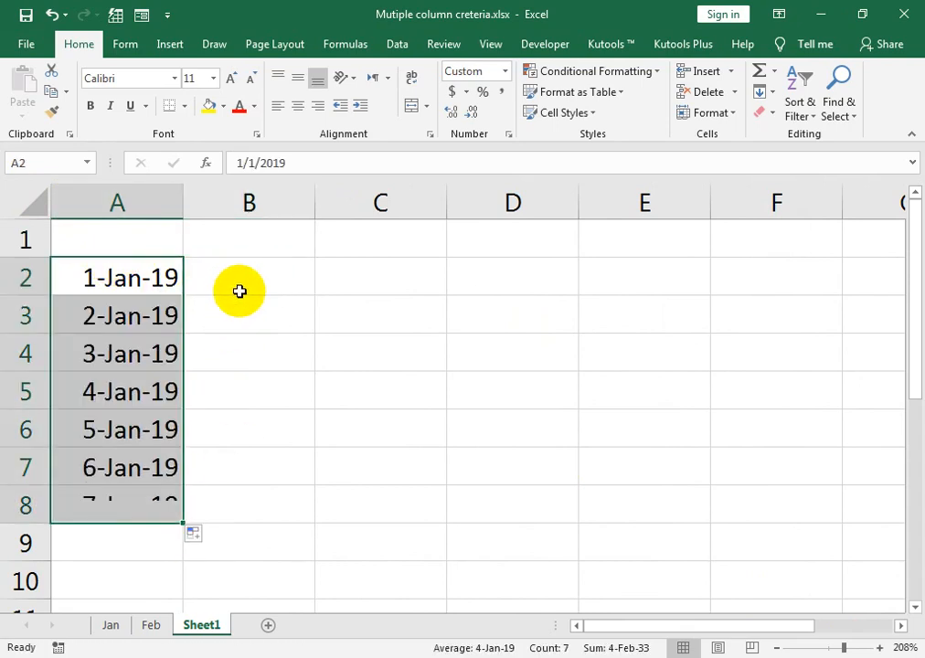
Enter the formula =WEEKDAY(A2,2) in B2 to number the weekdays from Monday as 1 through Sunday as 7.
left_click(241, 291)
type("=wek")
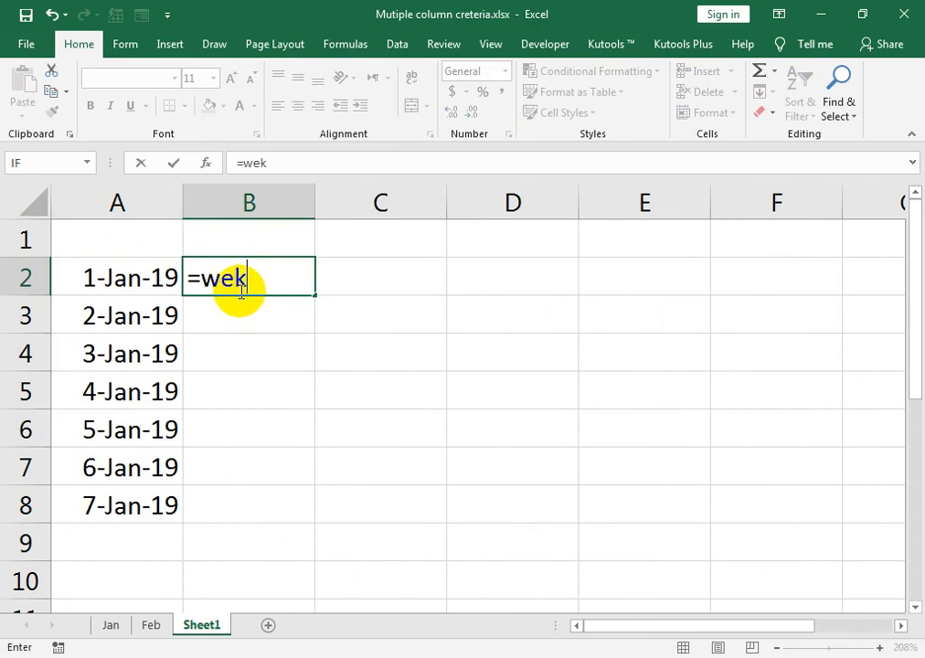
key("BackSpace")
type("wk")
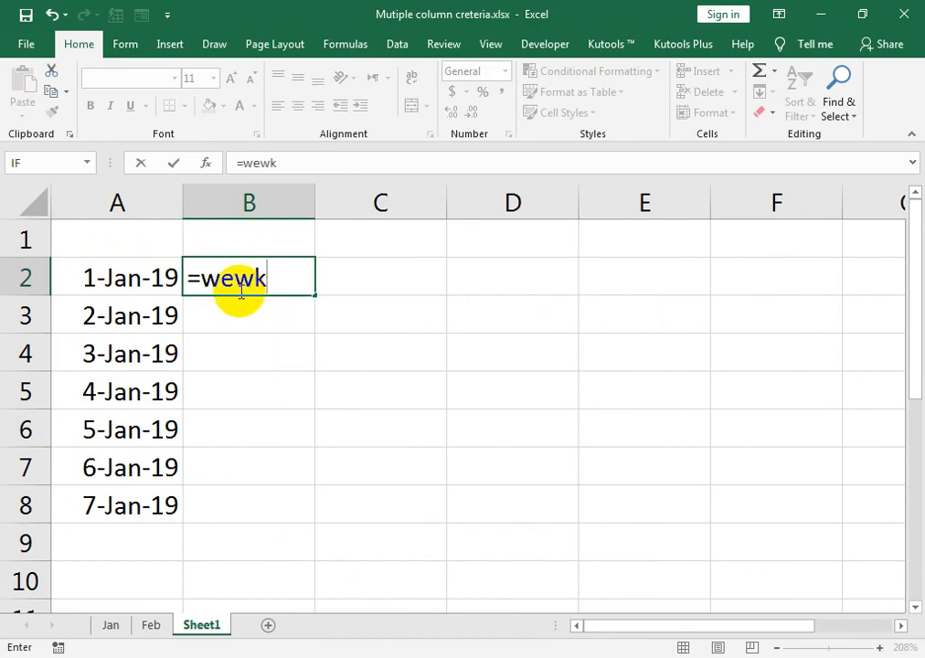
key("BackSpace")
key("BackSpace")
type("ek")
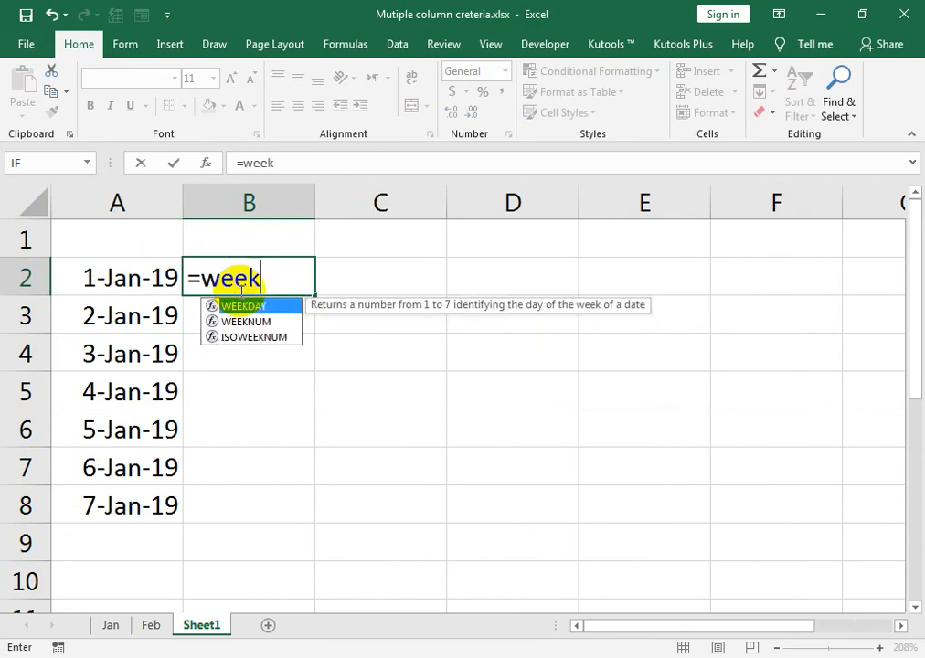
key("Tab")
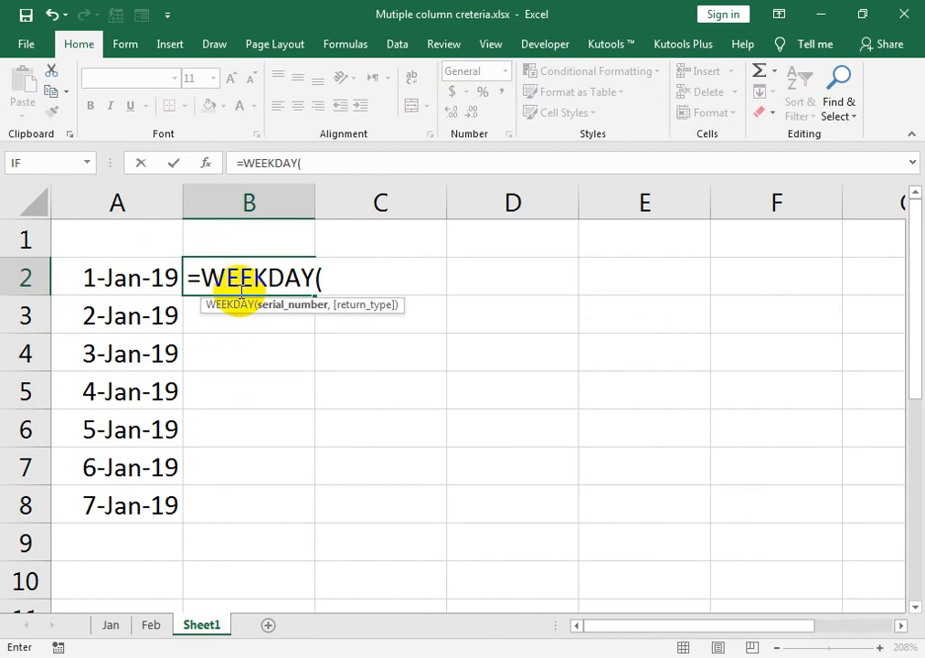
left_click(157, 274)
type(",")
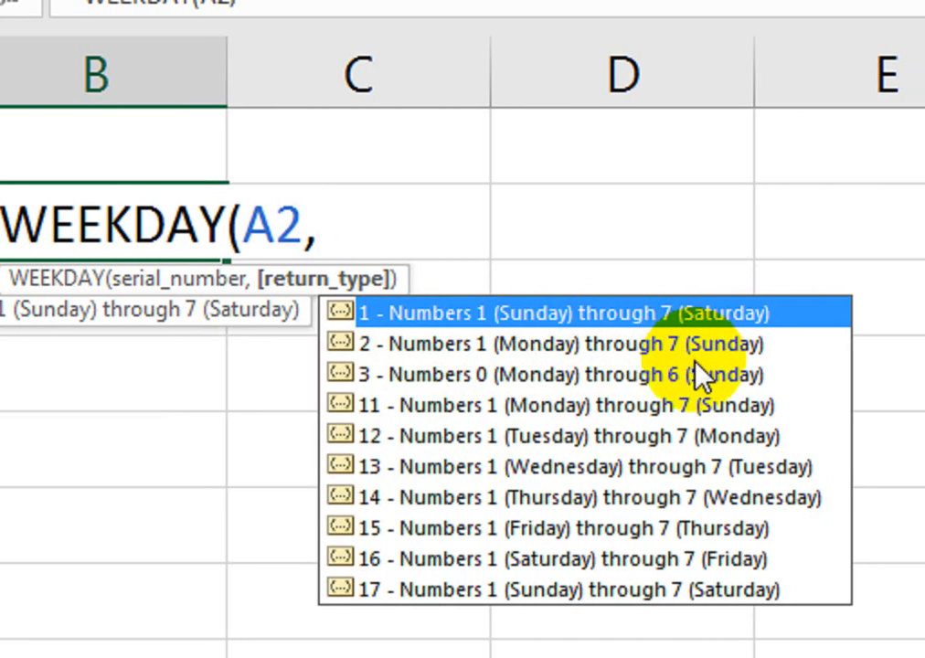
left_click(422, 354)
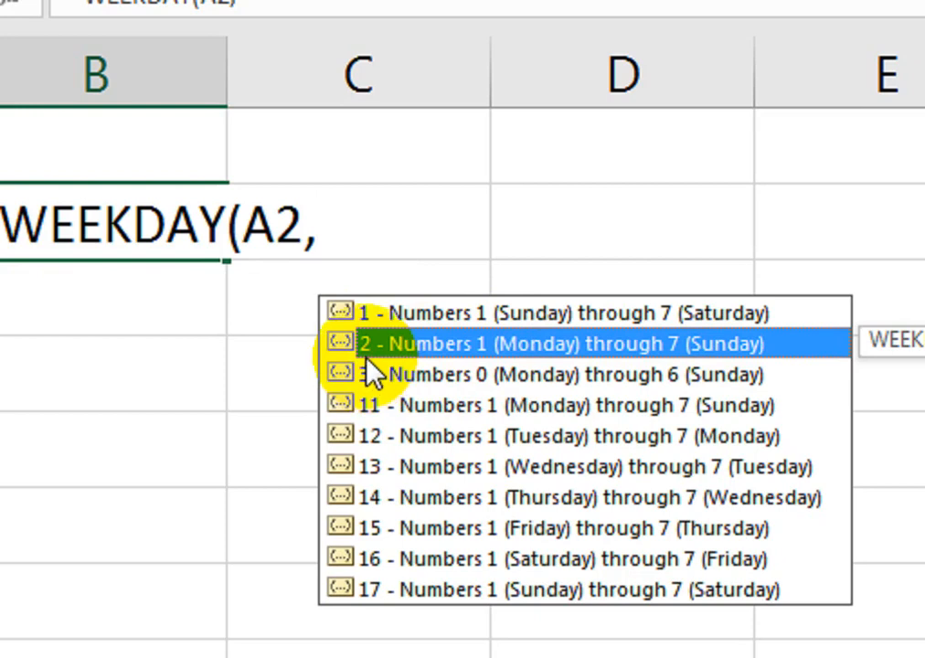
type("2")
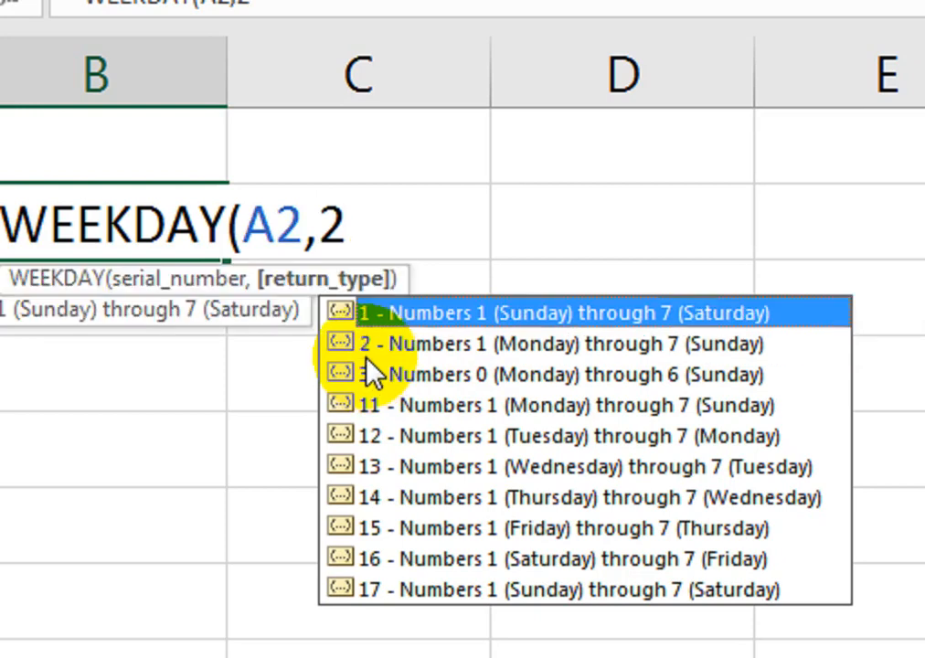
type(")")
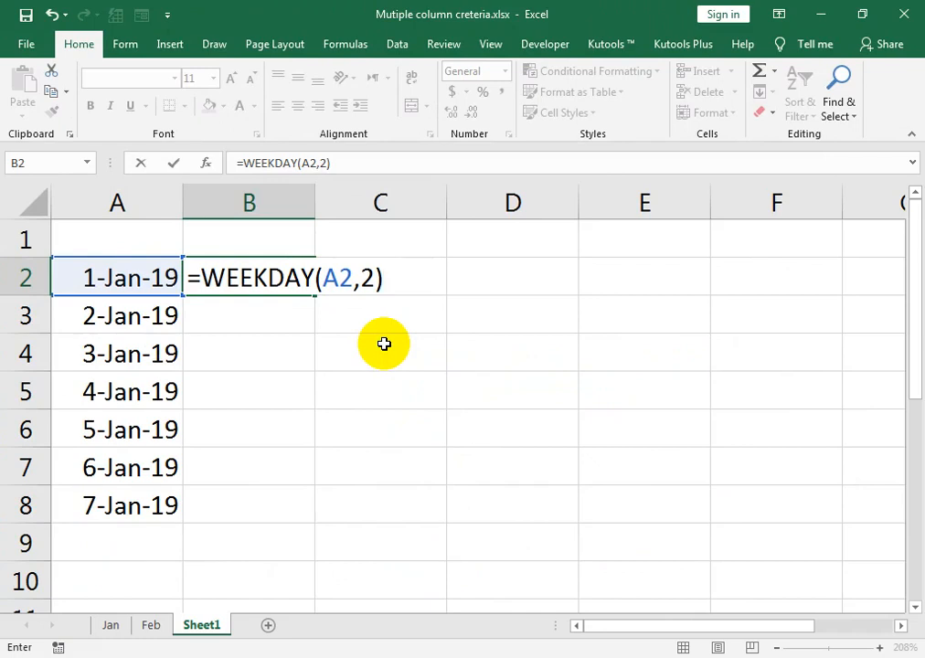
key("Return")
Copy the WEEKDAY formula from B2 down to B8.
key("Up")
key("Left")
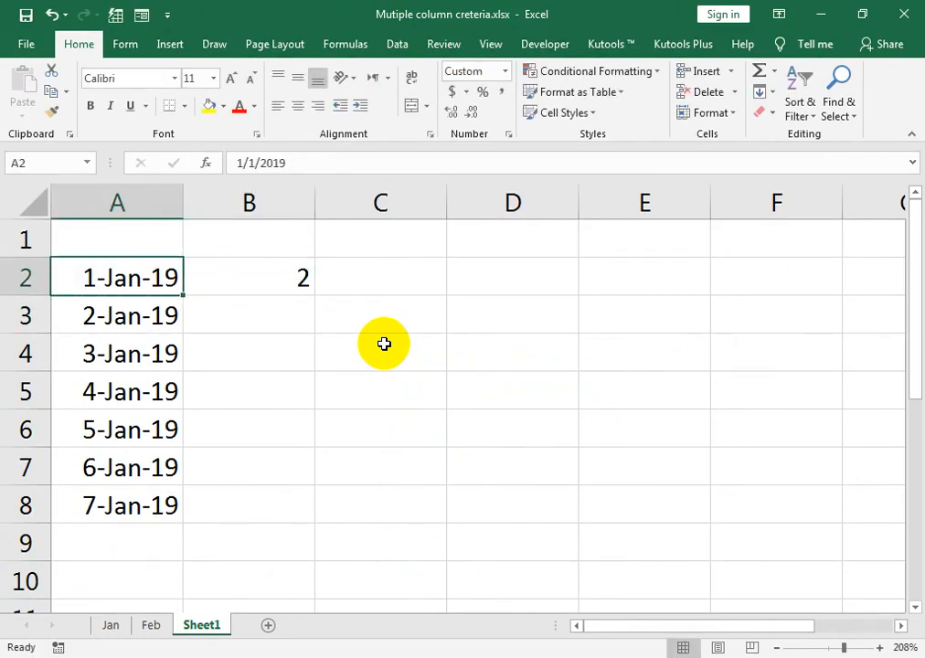
key("Right")
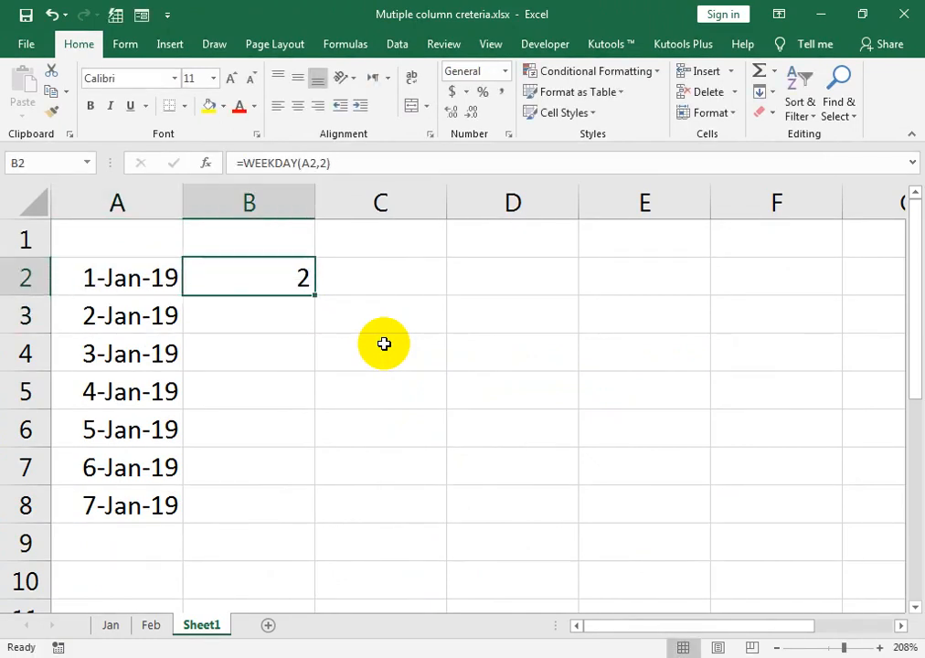
key("Left")
key("Right")
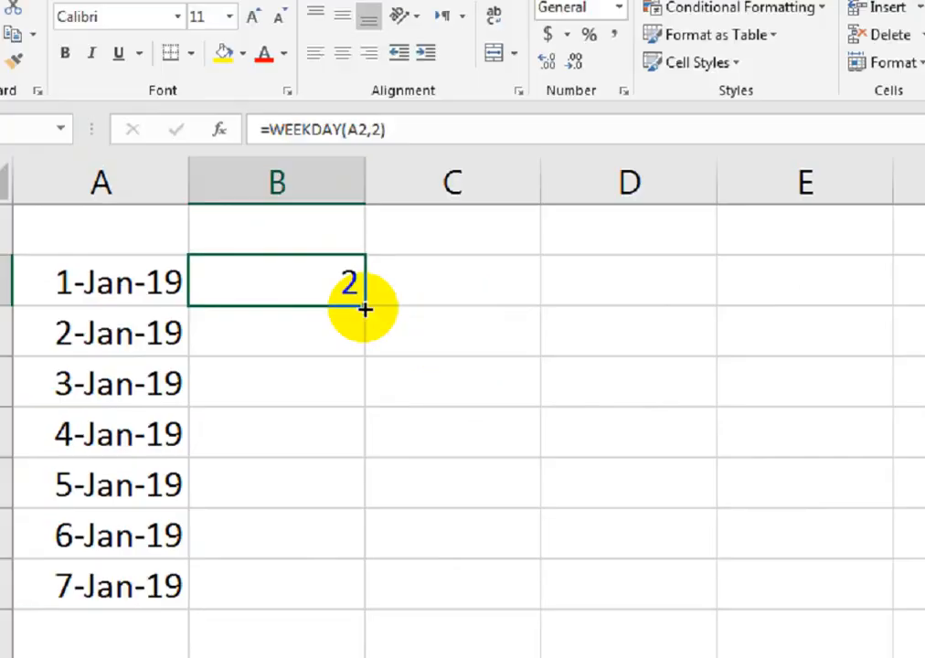
left_click_drag(314, 297, 317, 523)
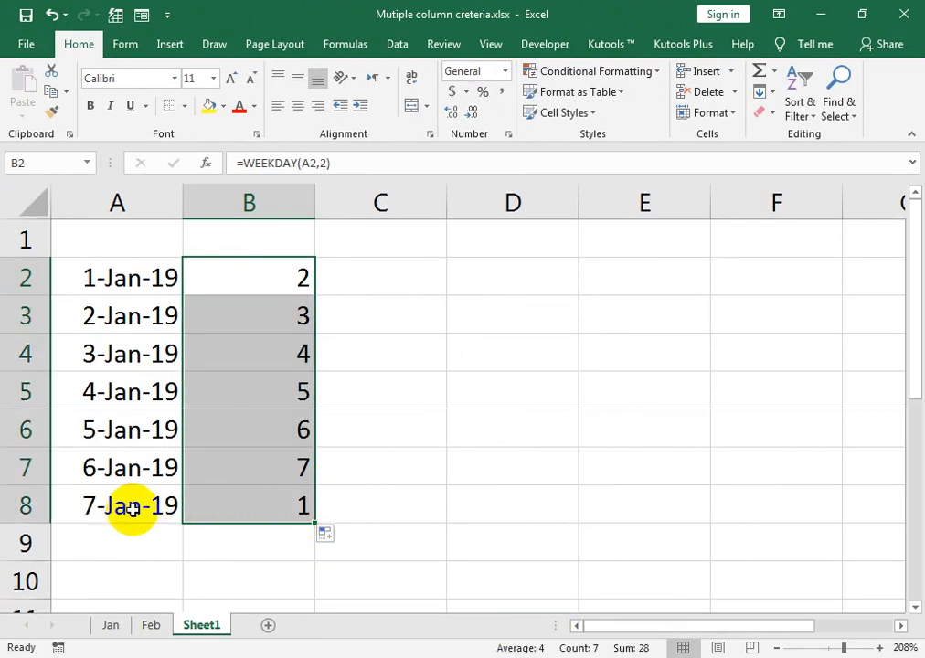
Enter the formula =TEXT(A2,"DDD") in C2 to return the abbreviated day name of the date.
left_click(363, 288)
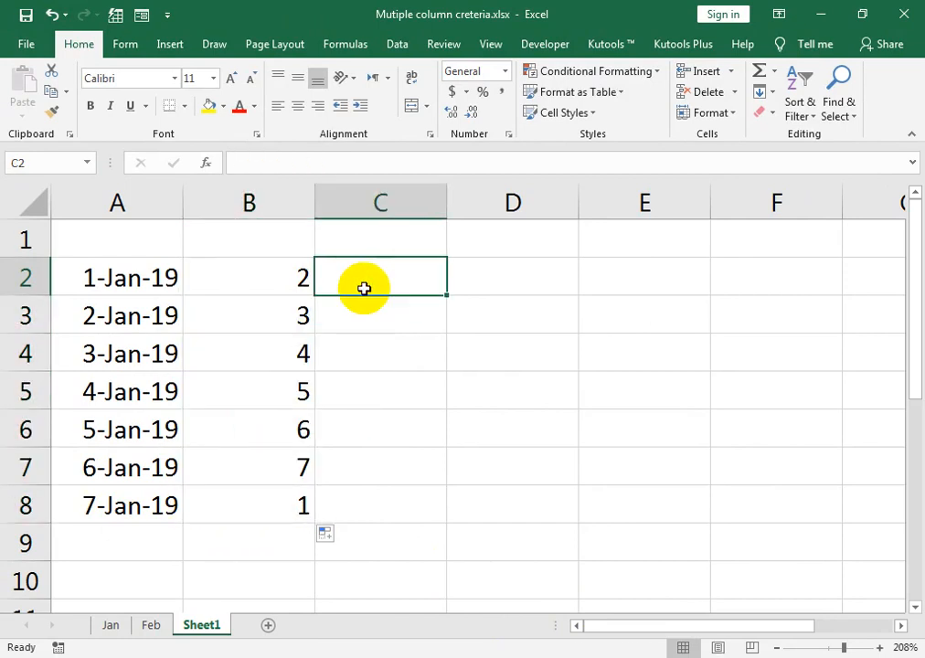
type("=")
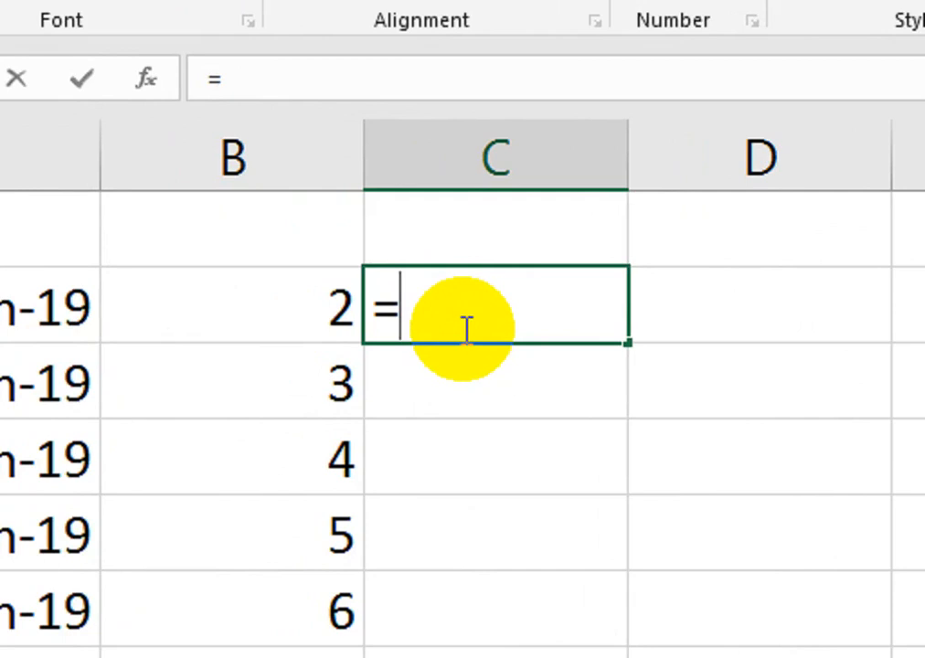
type("te")
key("Tab")
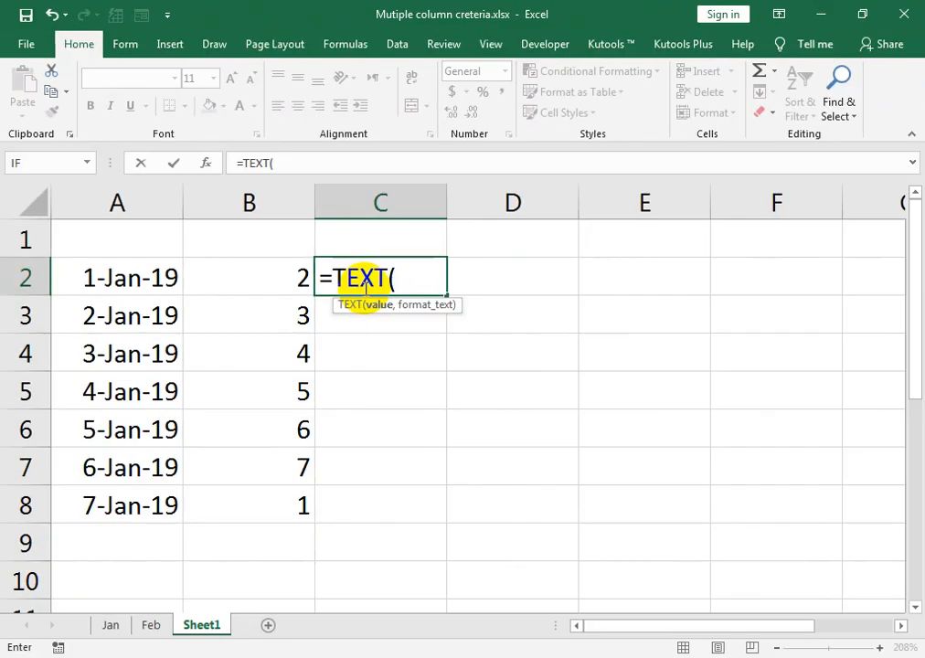
key("Left")
key("Left")
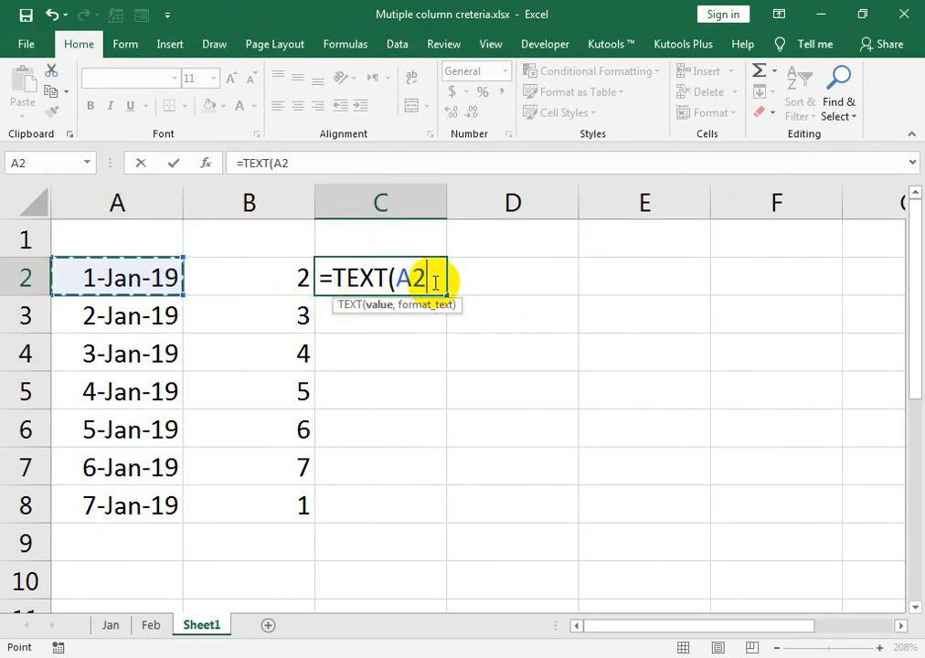
type(",")
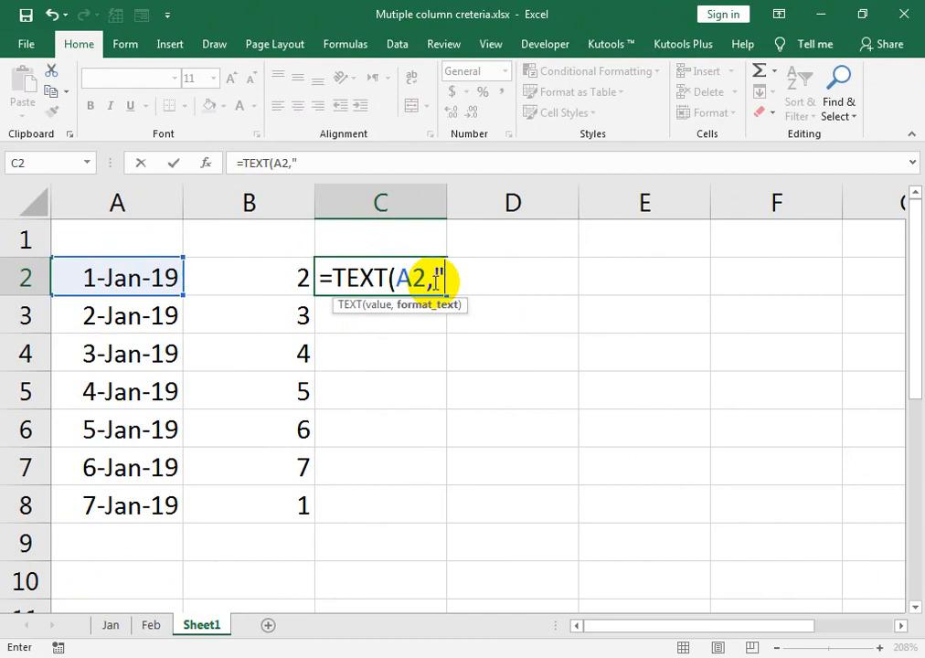
type("\"DDD")
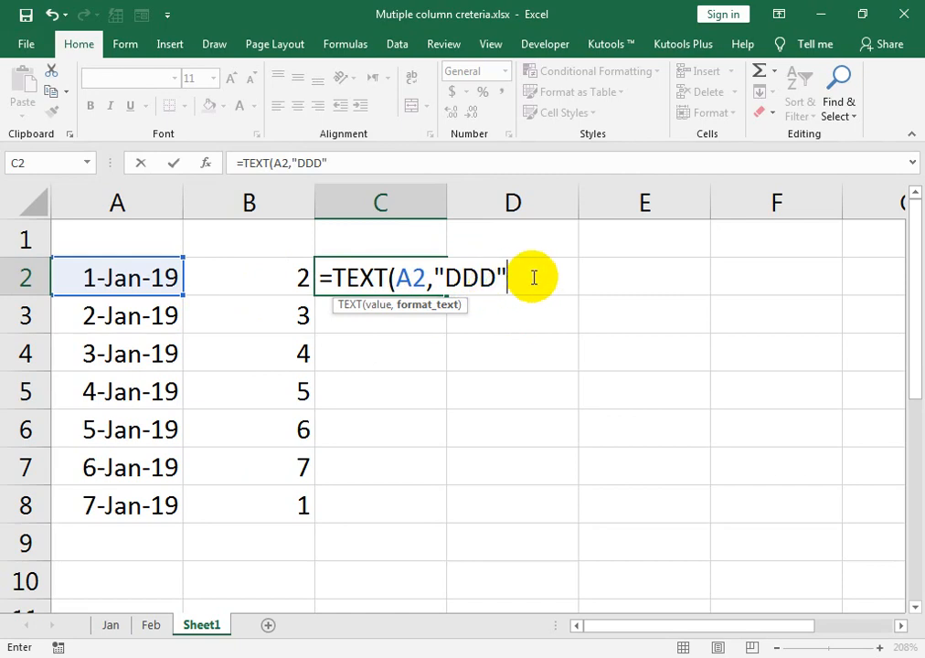
type(")")
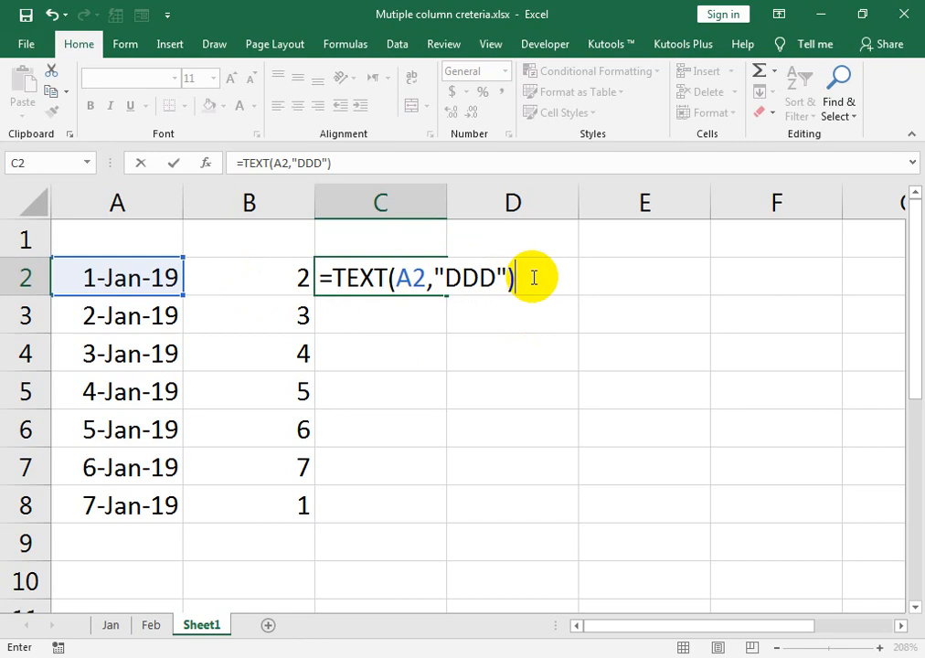
key("Return")
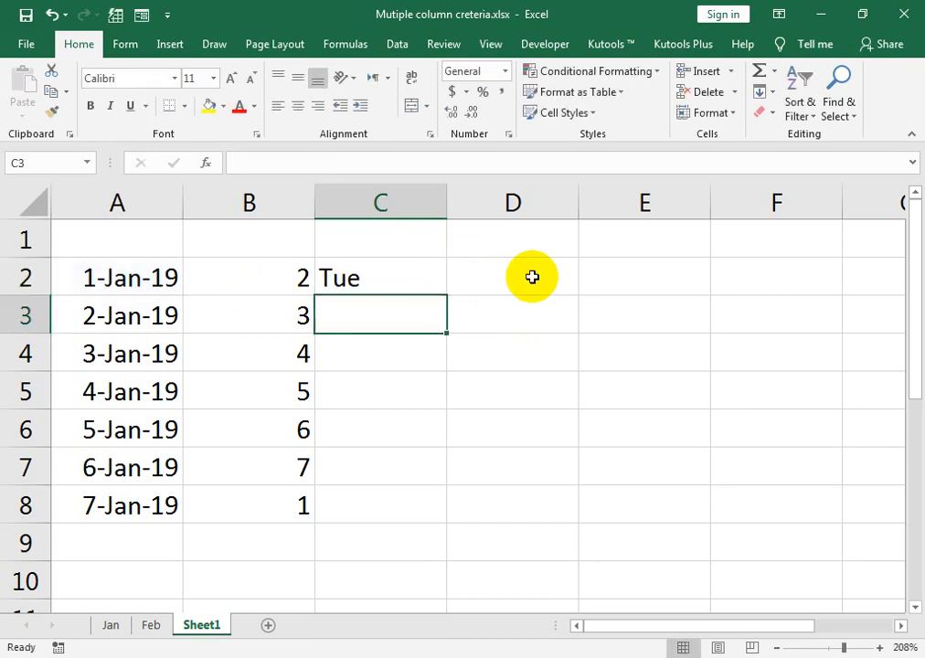
Copy the TEXT formula from C2 down to C8.
key("Up")
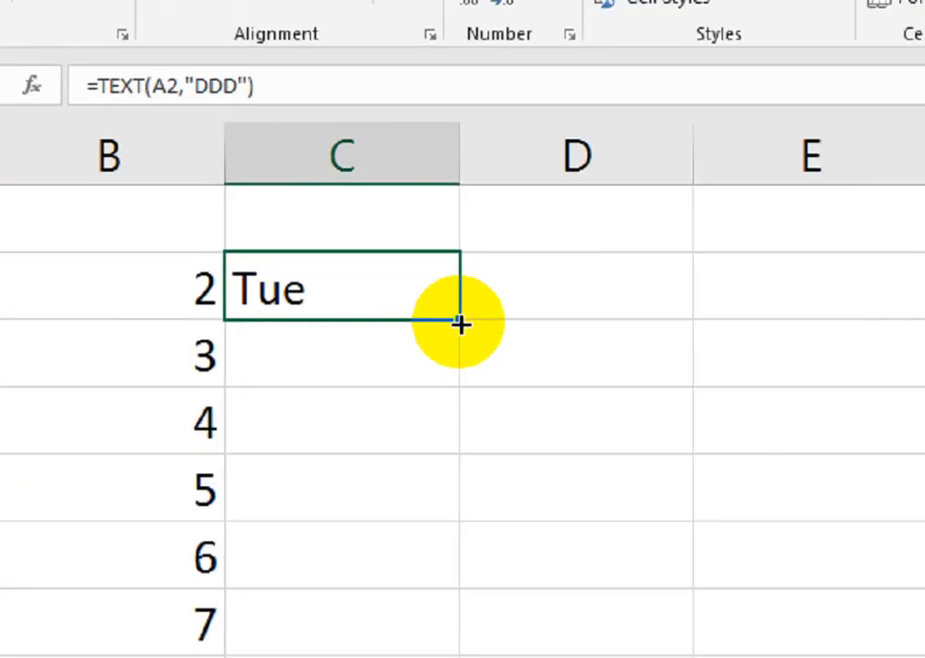
left_click_drag(450, 296, 454, 518)
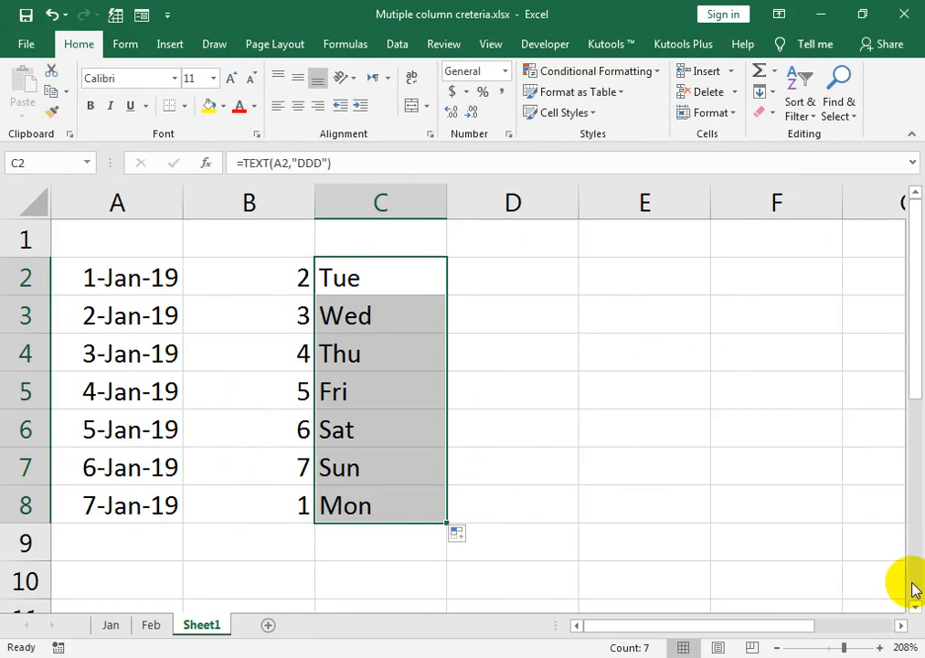
left_click(500, 283)
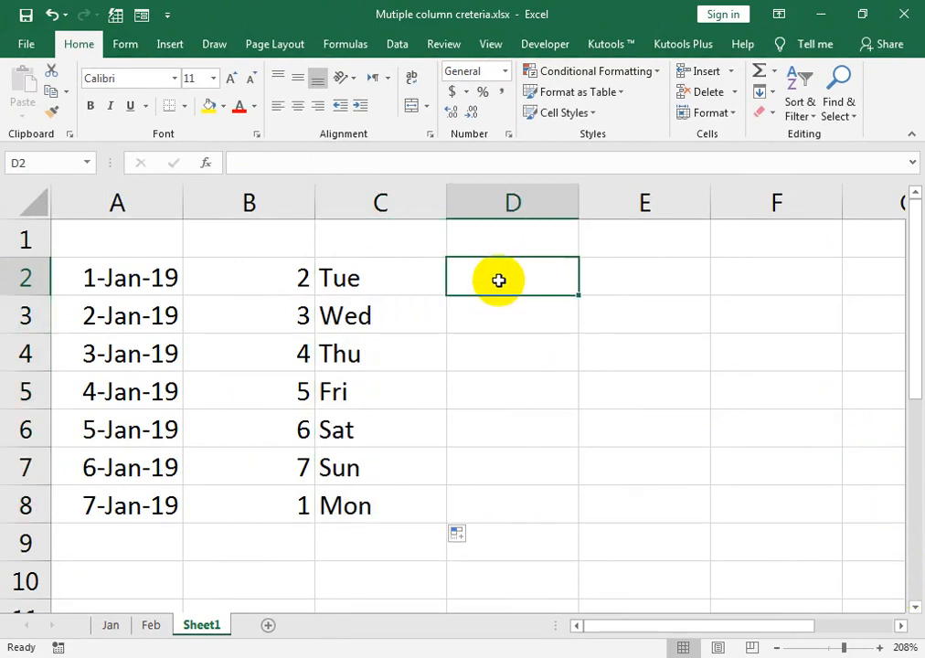
Add the column headers weekday, Text and Choose in cells B1 to D1.
left_click(400, 293)
key("Left")
key("Up")
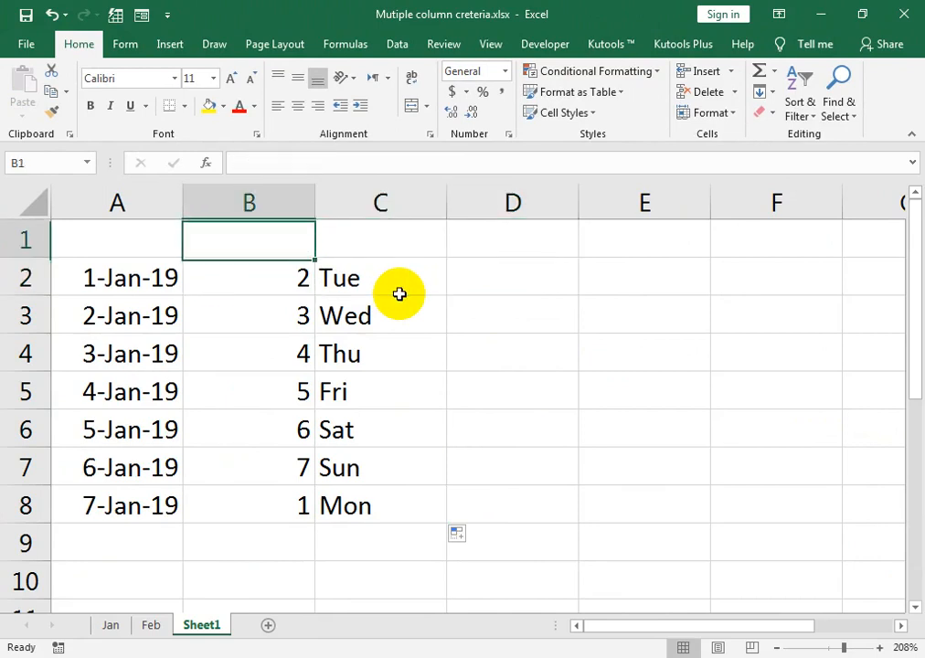
type("weekday")
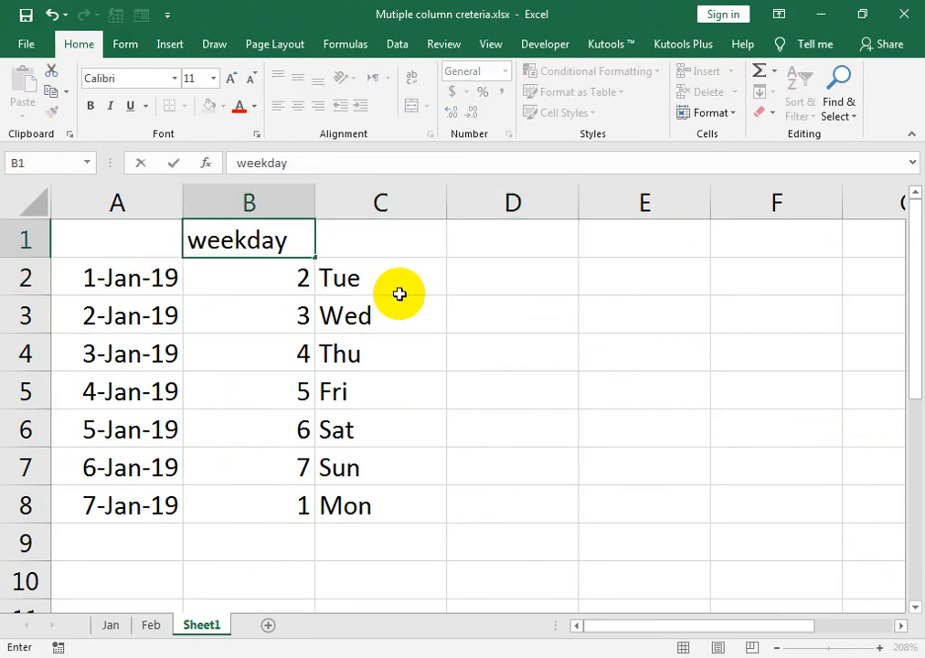
key("Tab")
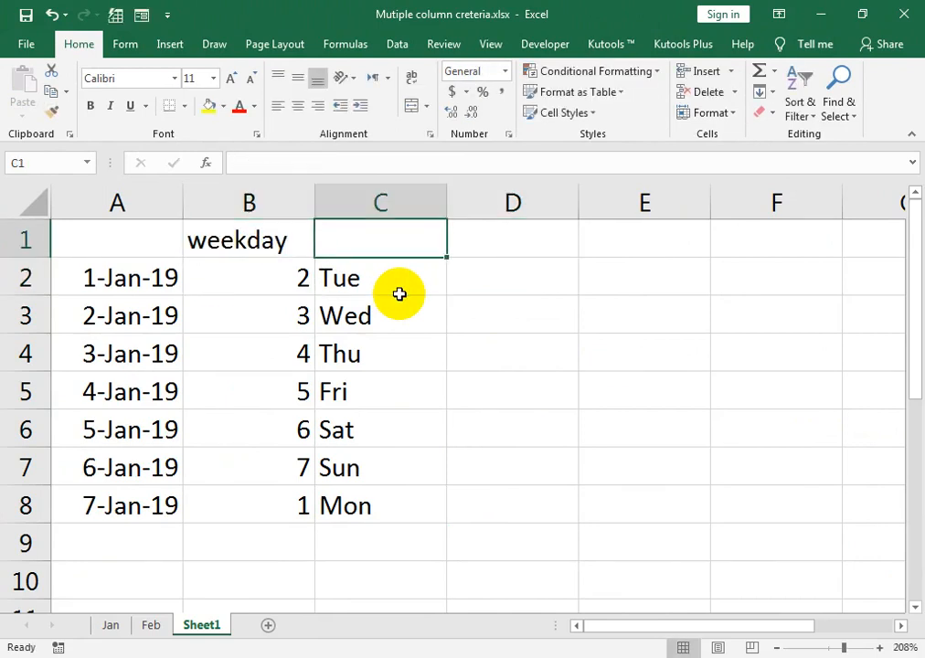
type("Text")
key("Tab")
type("Ch")
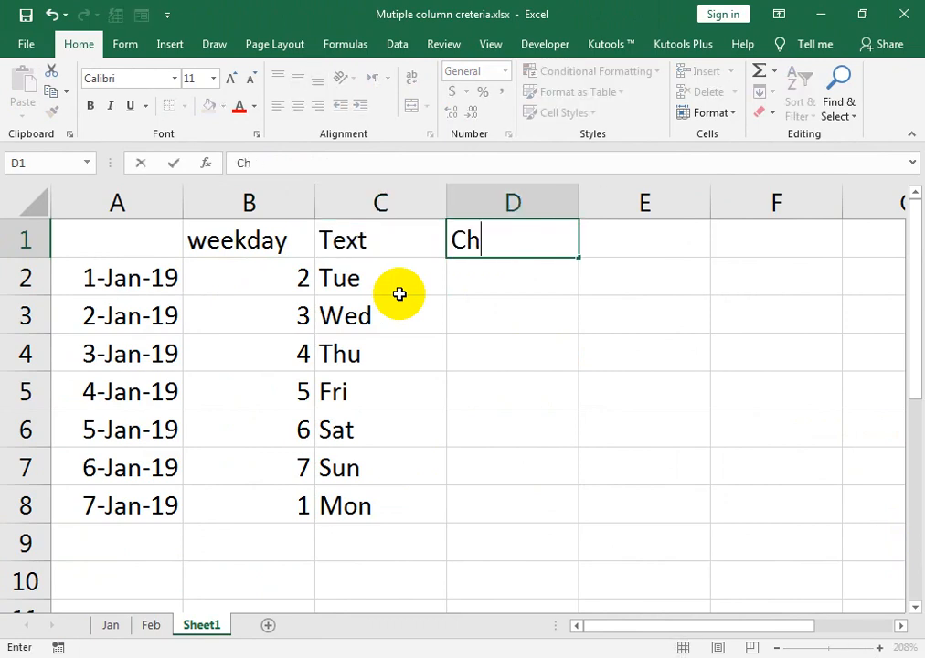
type("oose")
key("Tab")
Review the method headers in row 1 and the weekday numbers in column B down to row 8.
key("Left")
key("Left")
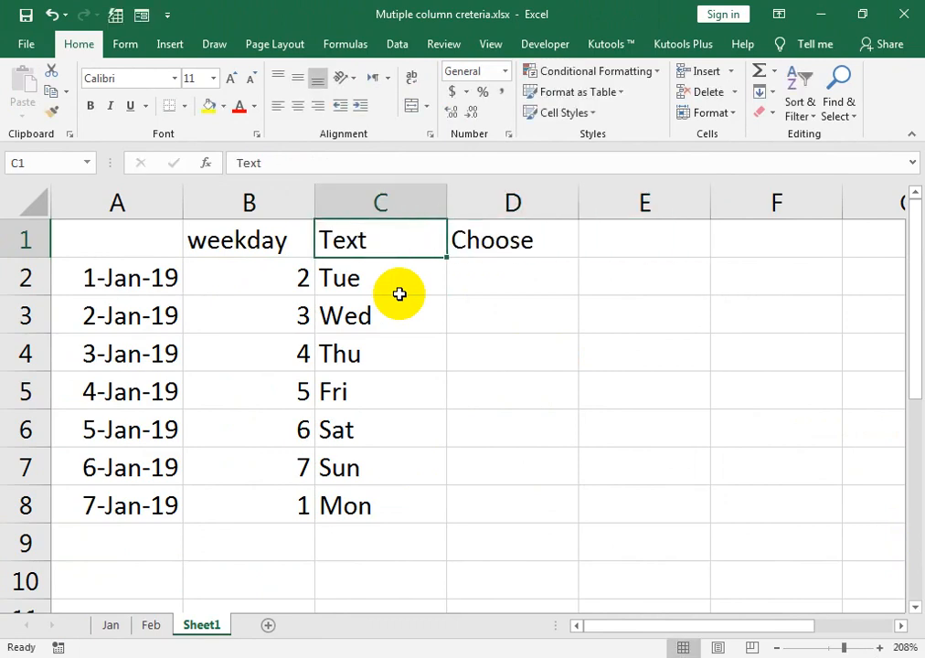
key("Left")
key("Right")
key("Right")
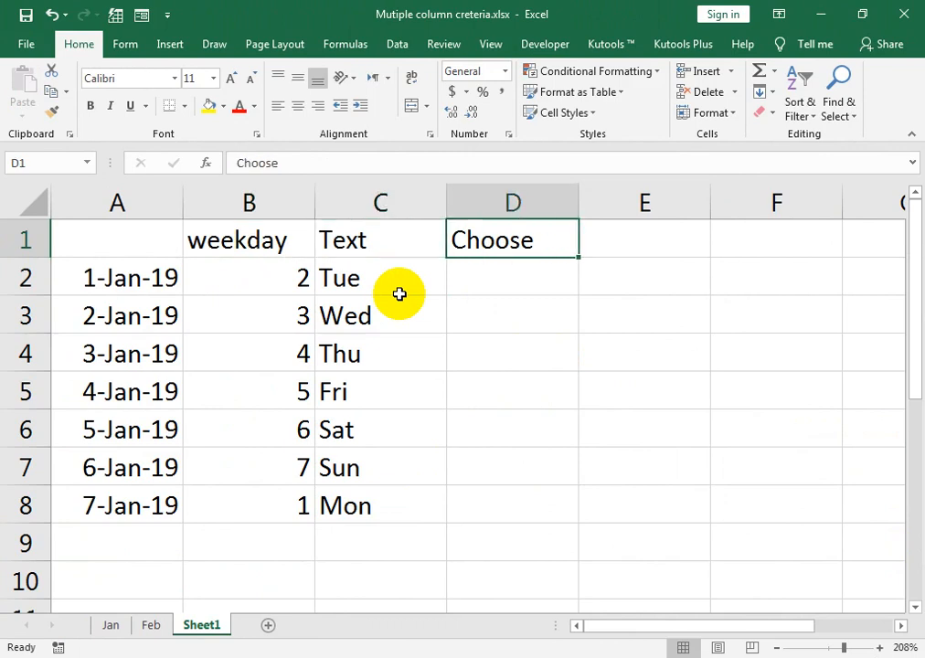
key("Down")
key("Left")
key("Left")
key("Down")
key("Down")
key("Down")
key("Down")
key("Down")
key("Down")
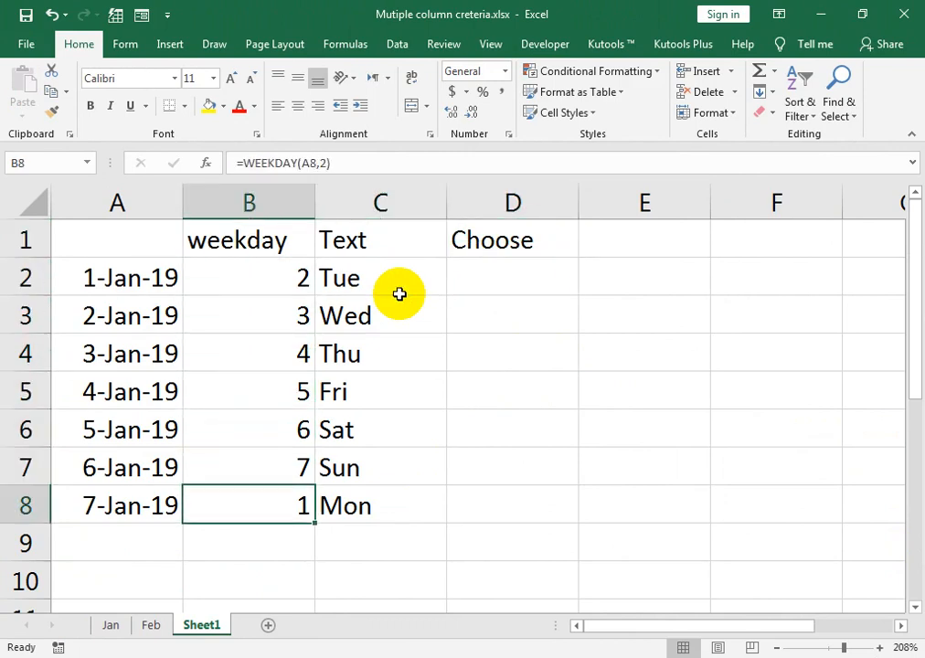
key("Down")
key("Right")
key("Up")
key("Right")
key("Right")
key("Up")
key("Up")
key("Up")
key("Up")
key("Left")
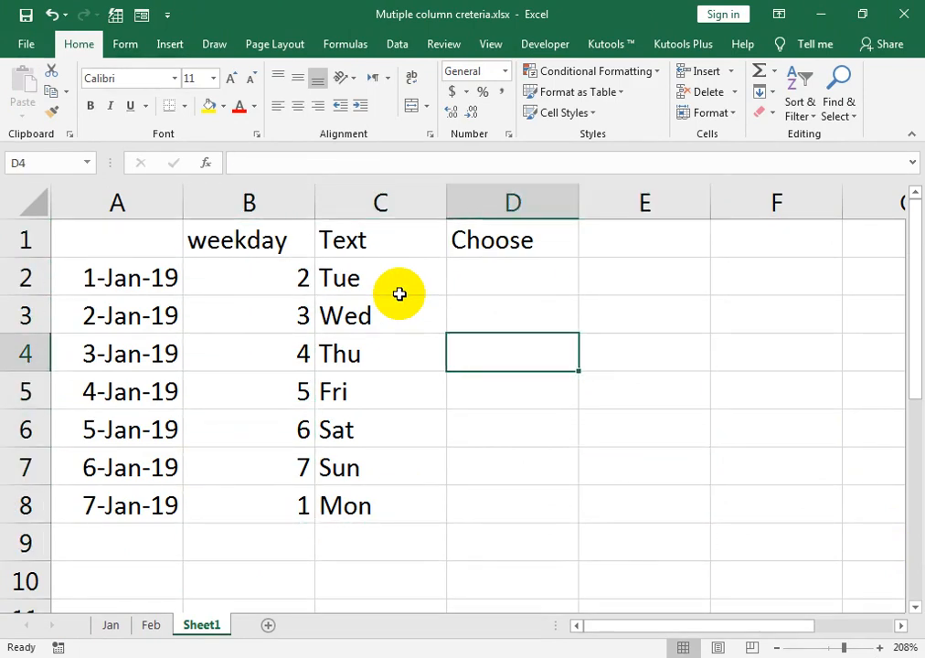
Start a CHOOSE formula in D2 that takes the weekday number in B2 as its index.
key("Left")
key("Up")
key("Up")
key("Right")
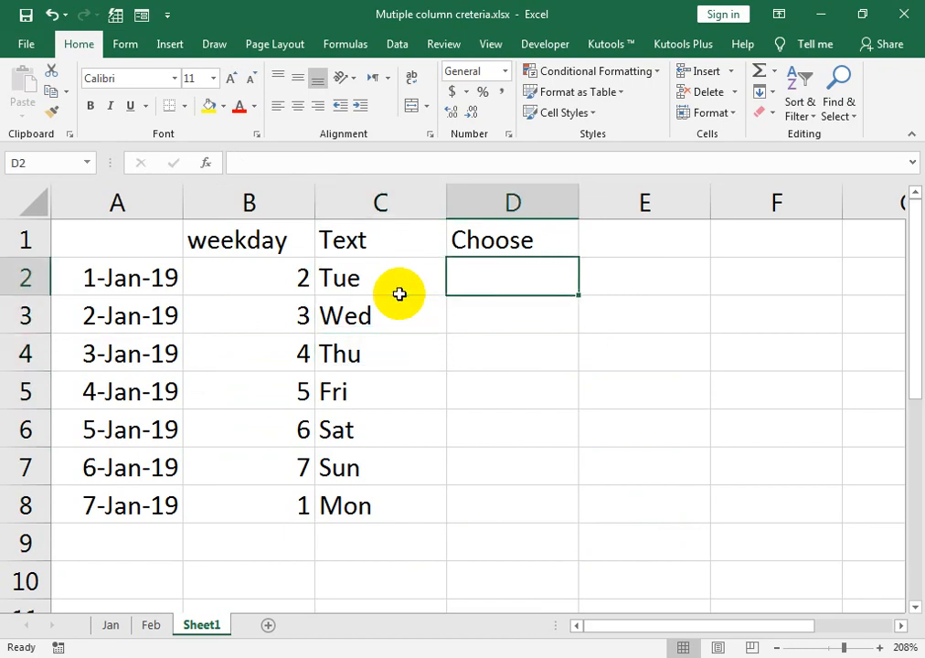
type("=cho")
key("Tab")
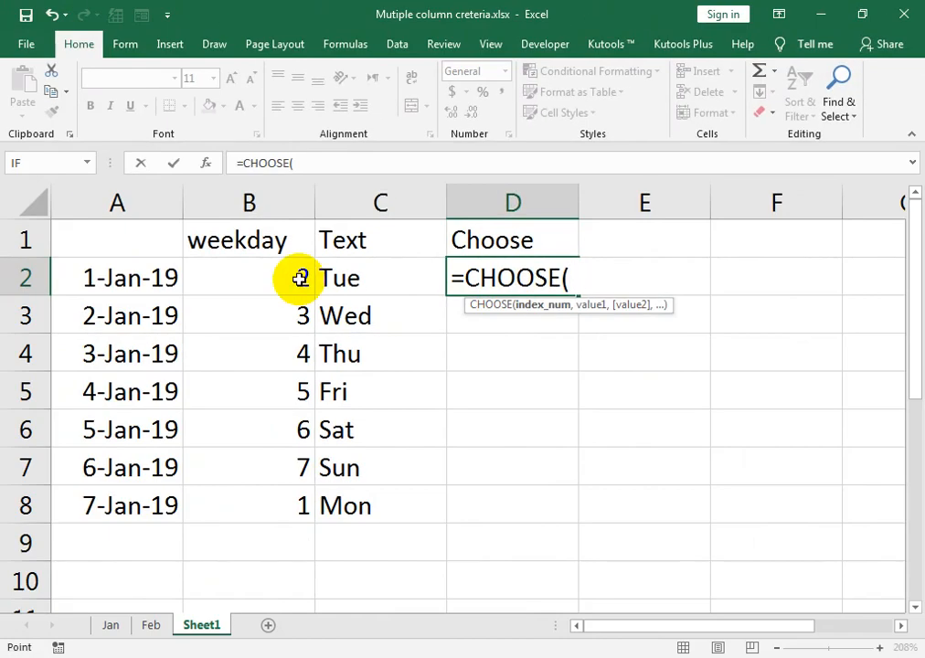
left_click(265, 277)
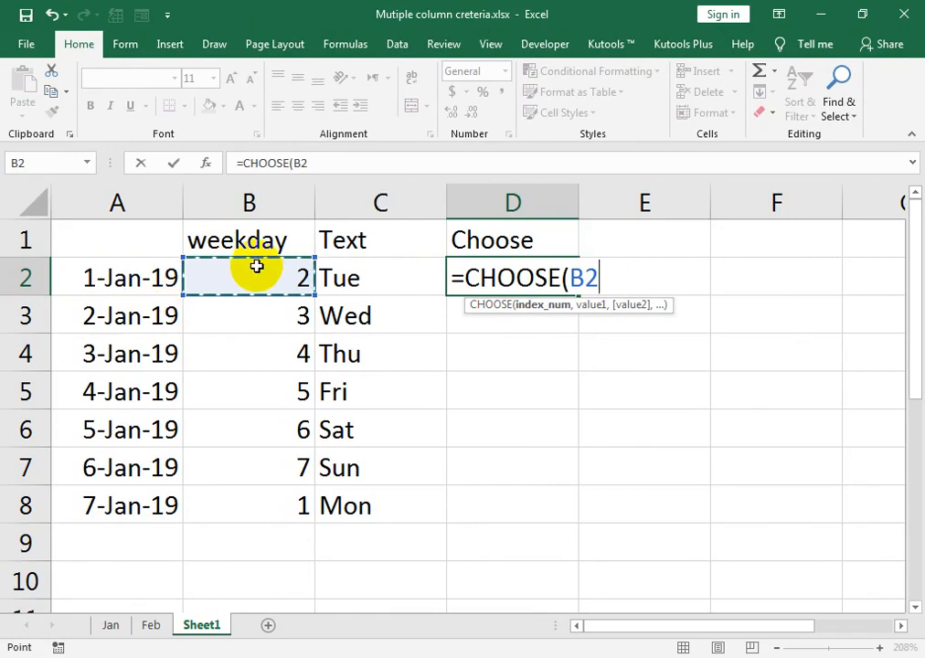
type(",")
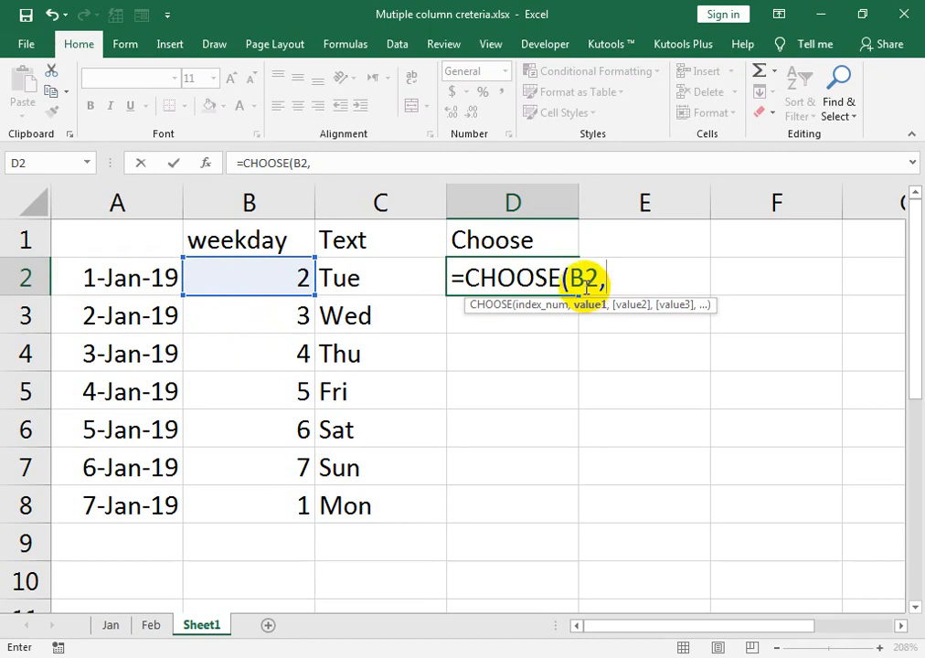
type("a")
key("BackSpace")
key("BackSpace")
type("an\",\"F")
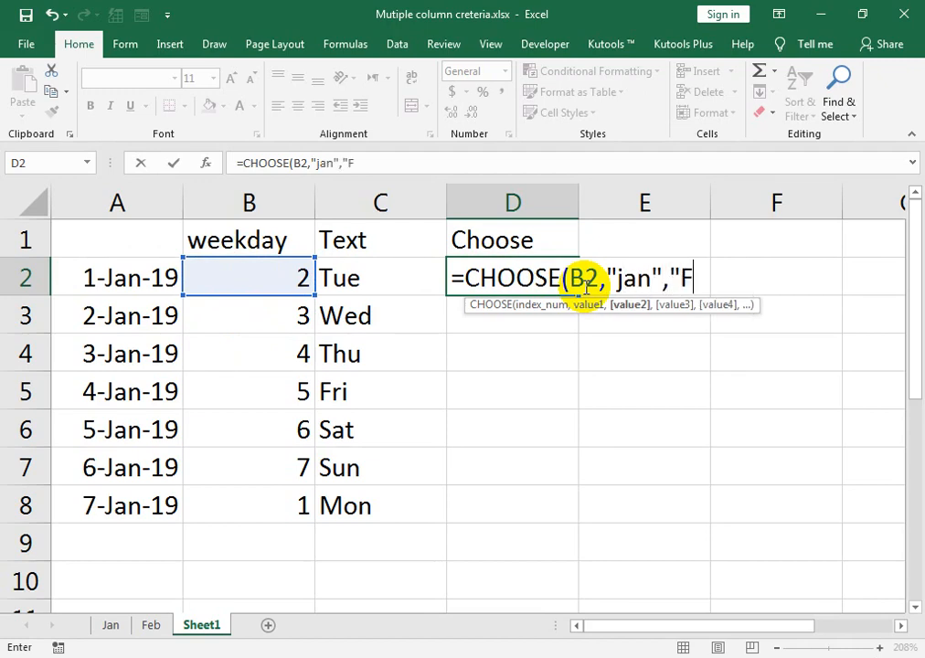
type("eb\",")
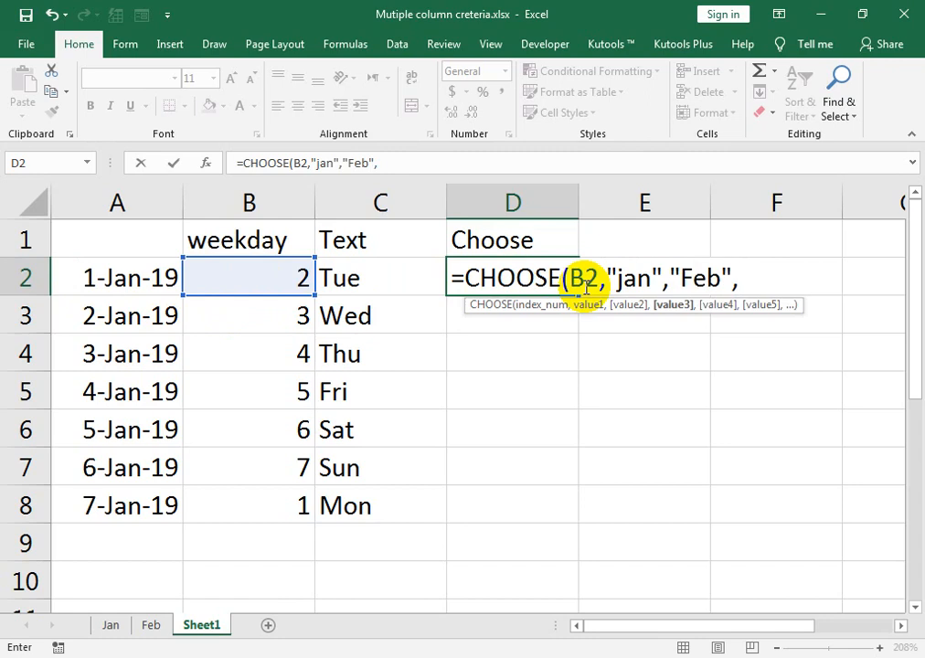
type("\"M")
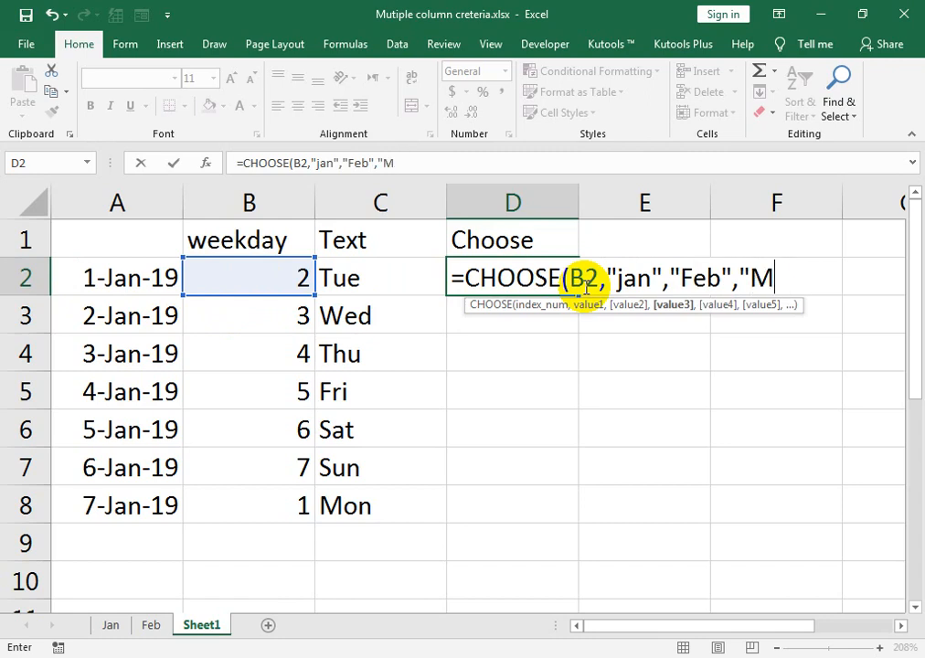
type("Ar\",")
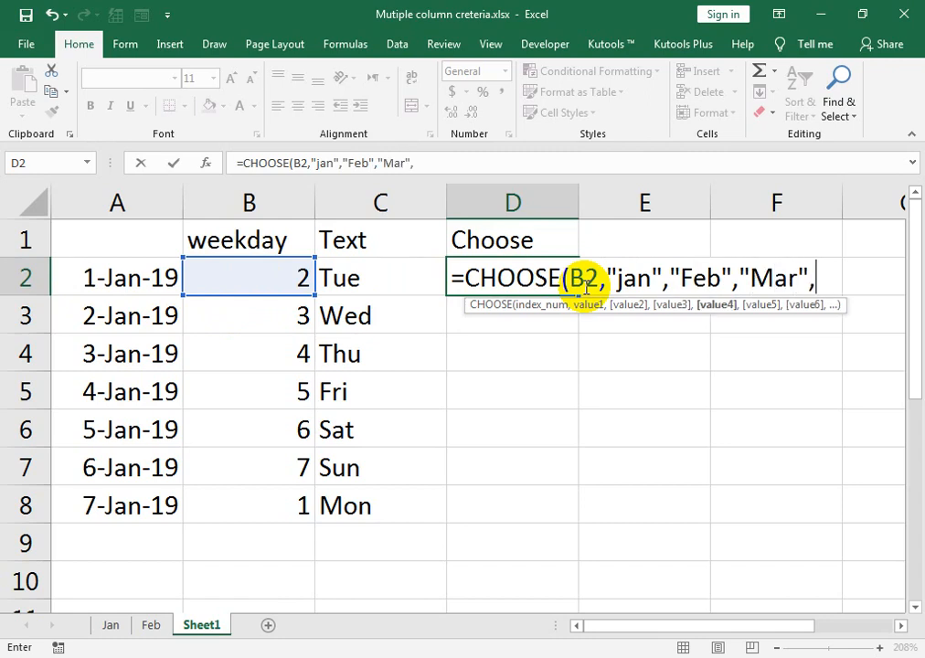
key("BackSpace")
key("BackSpace")
key("BackSpace")
key("BackSpace")
key("BackSpace")
key("BackSpace")
key("BackSpace")
key("BackSpace")
key("BackSpace")
key("BackSpace")
key("BackSpace")
key("BackSpace")
key("BackSpace")
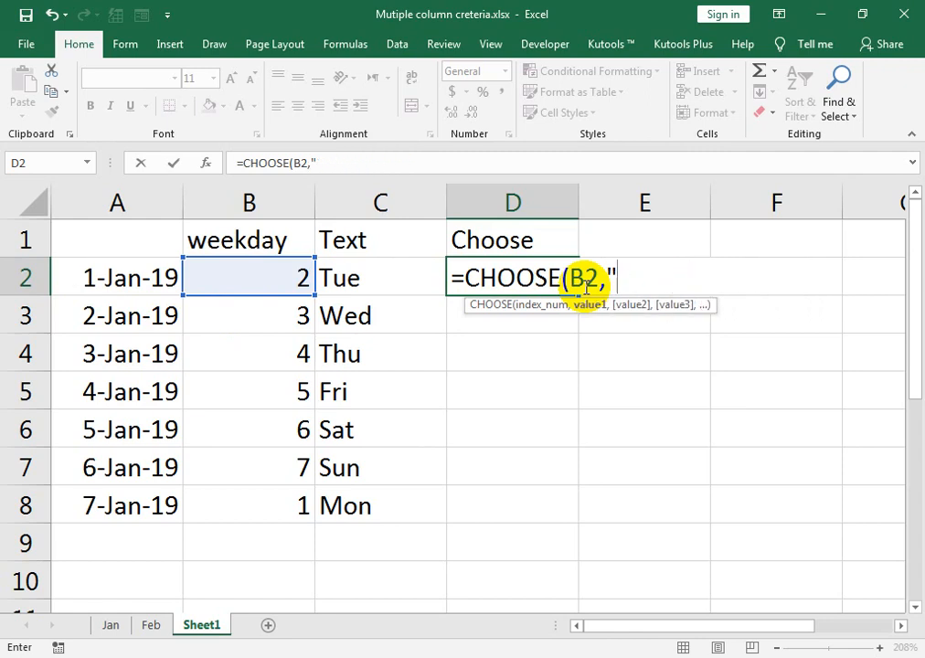
Complete the CHOOSE formula in D2 with the values "Mon","Tue","Wed","Thu","Fri","Sat","Sun" and copy it down to D8.
type("Mon")
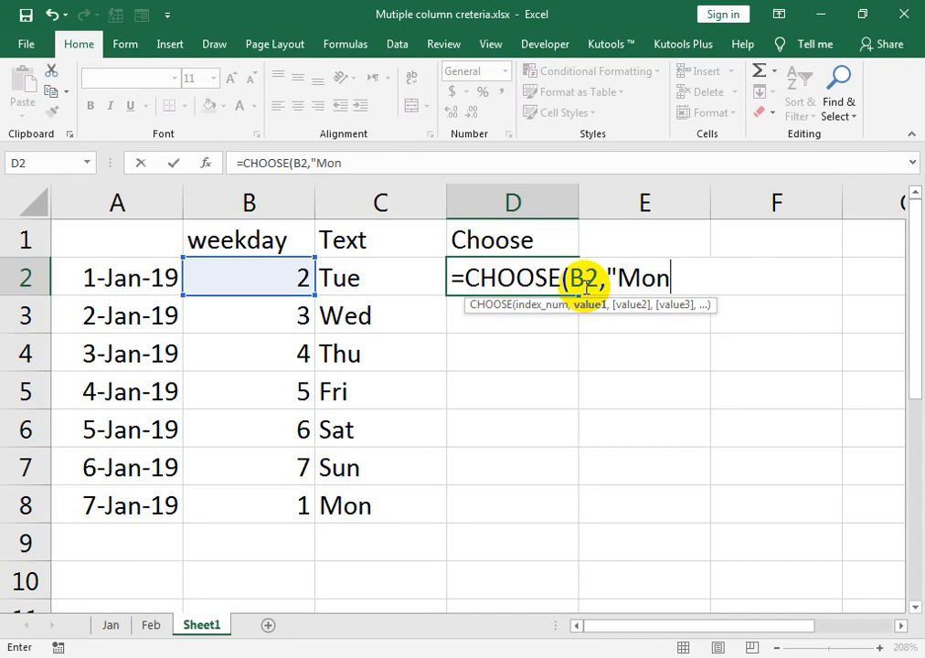
type("\",\"")
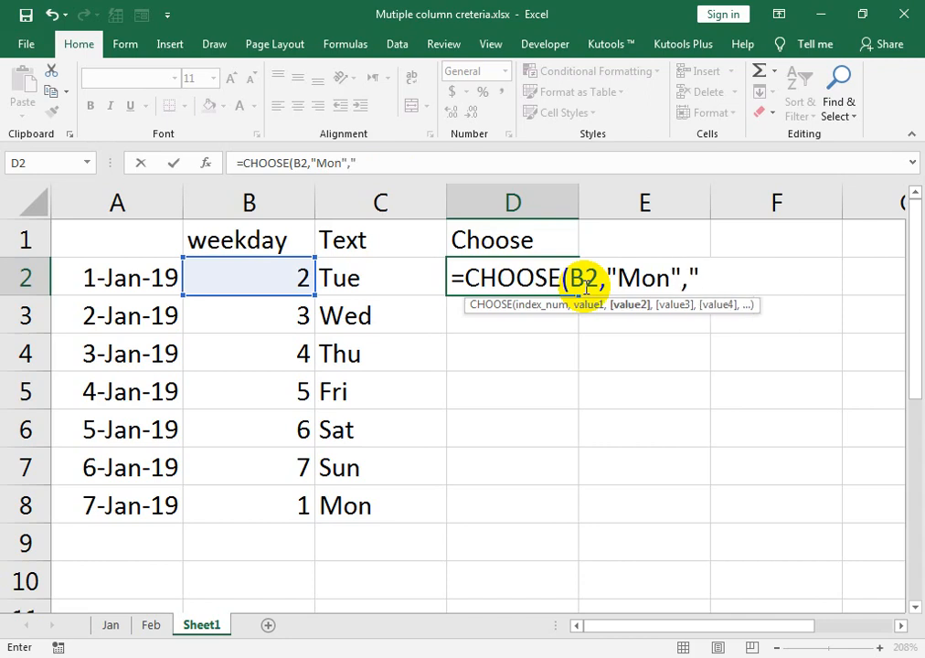
type("Tue\",")
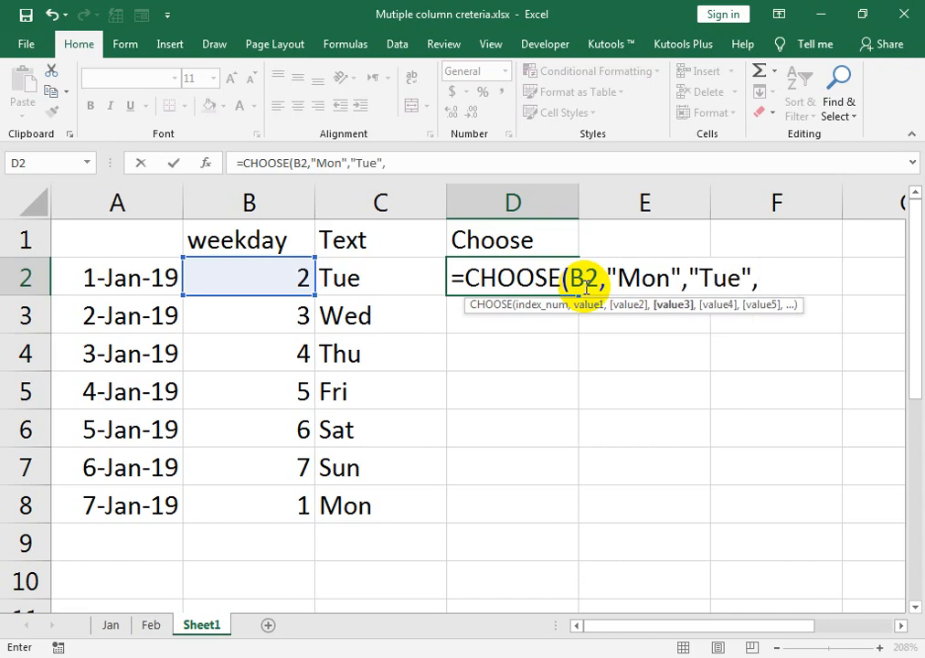
type("\"Wed\",\"")
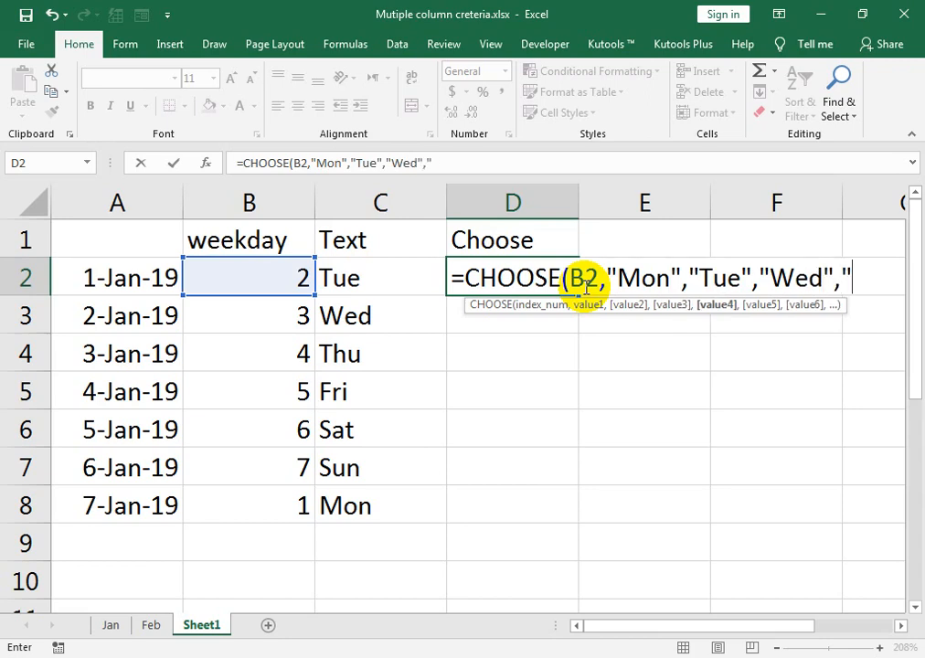
type("Thu\",\"Fri\",\"")
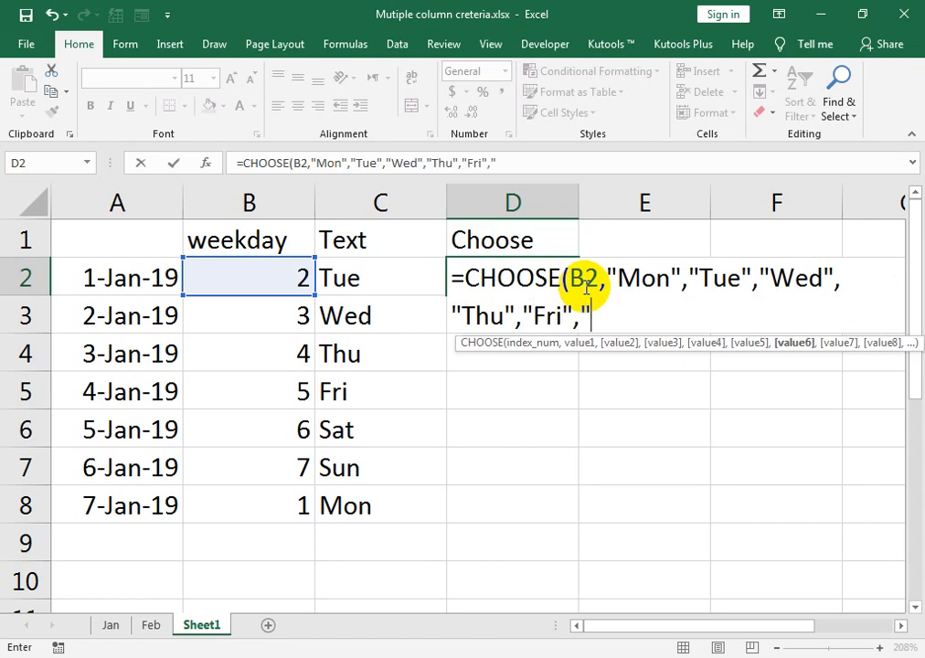
type("Sat")
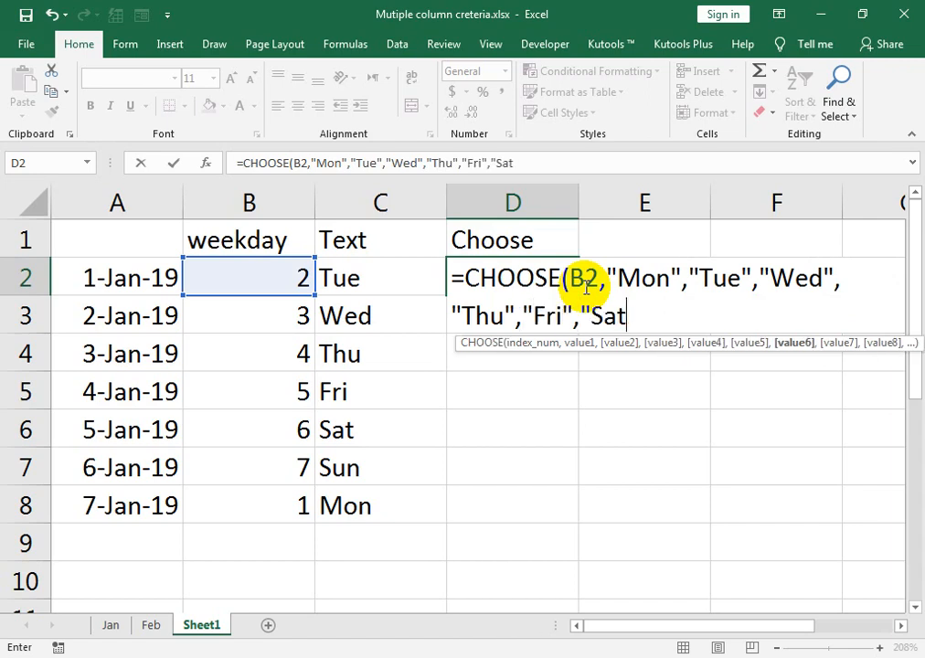
type("r,")
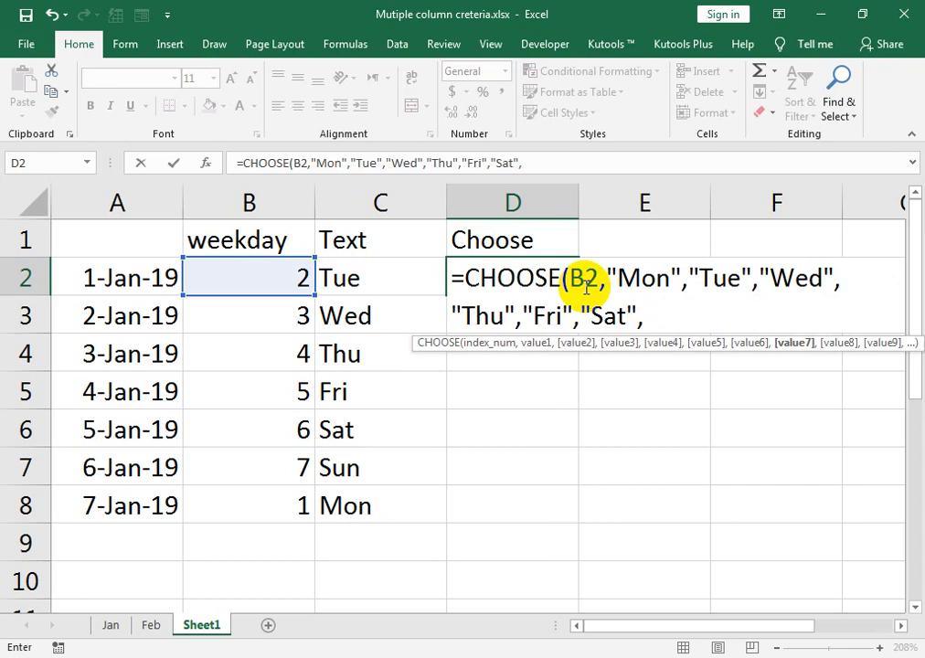
type("\"Su")
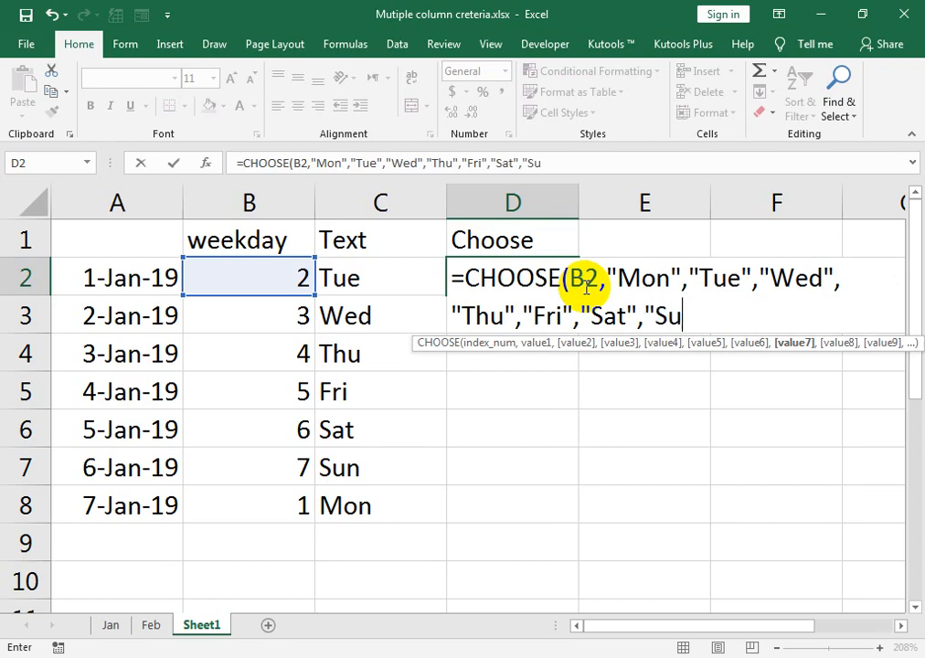
type("n\")")
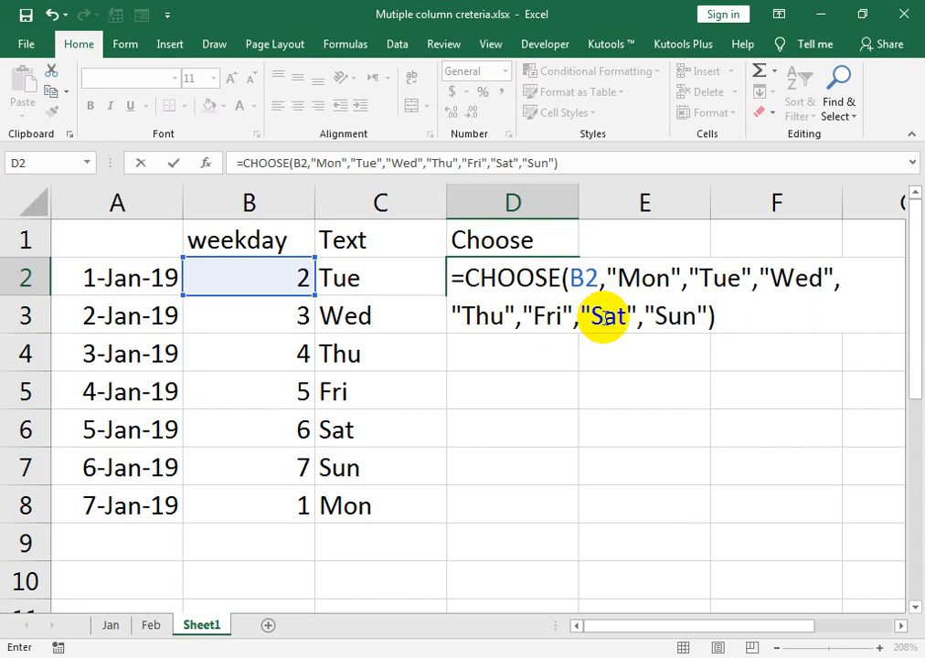
key("Return")
left_click(555, 287)
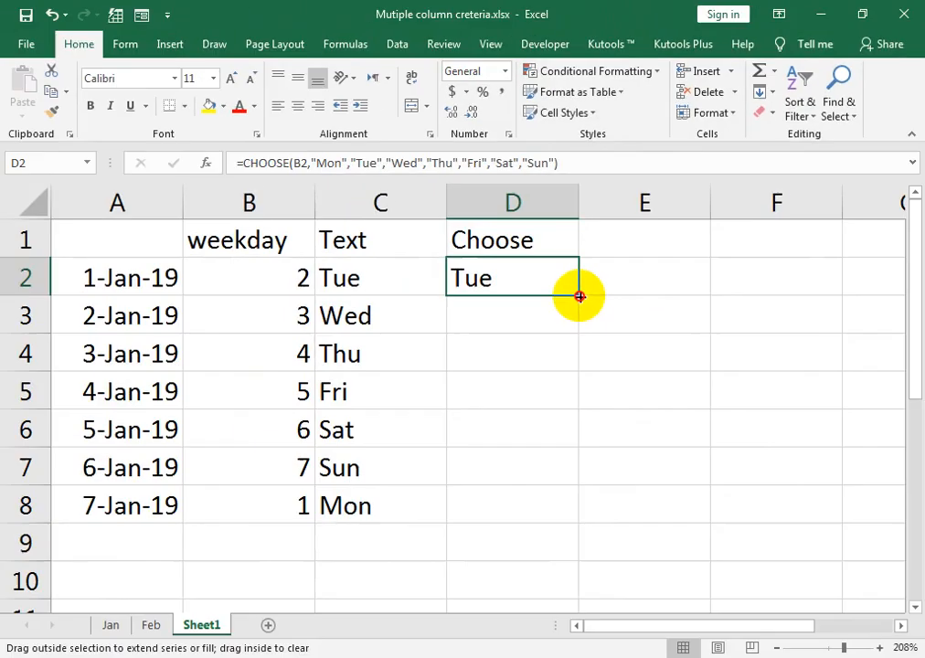
left_click_drag(463, 329, 465, 657)
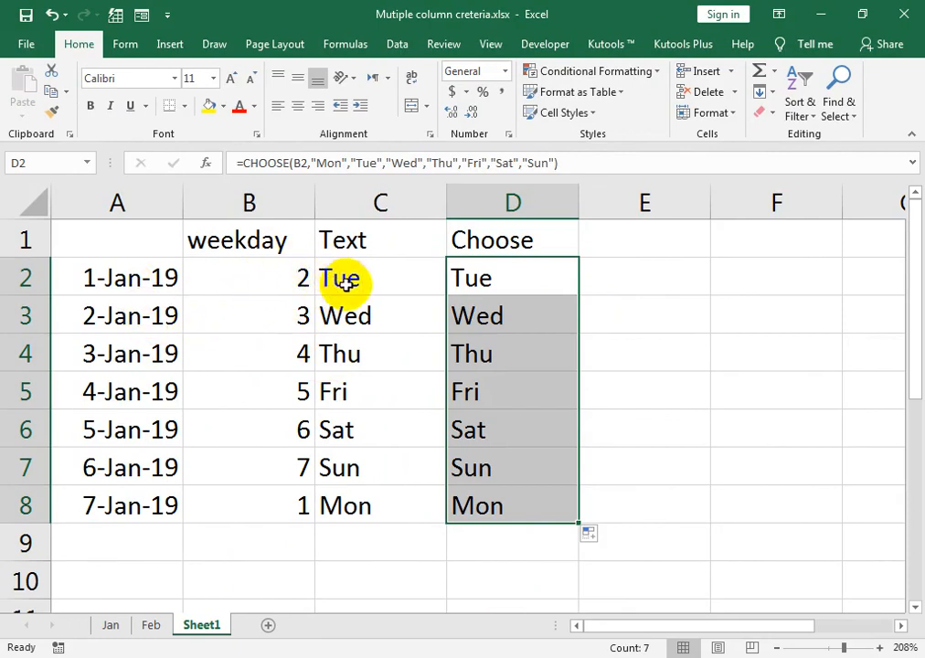
Examine the TEXT formula in C2 without changing it.
left_click(346, 280)
double_click(402, 278)
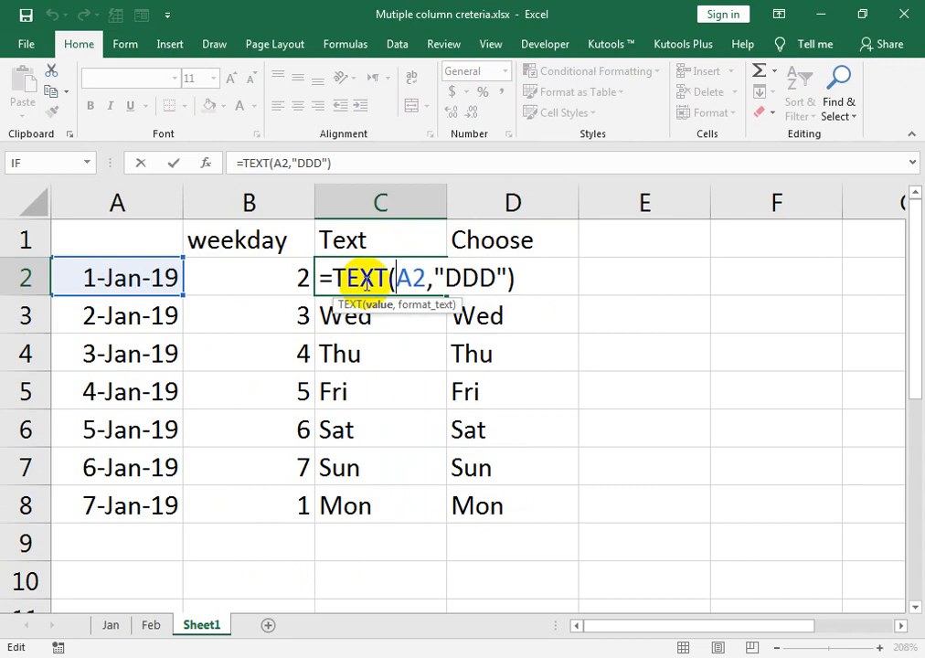
key("Return")
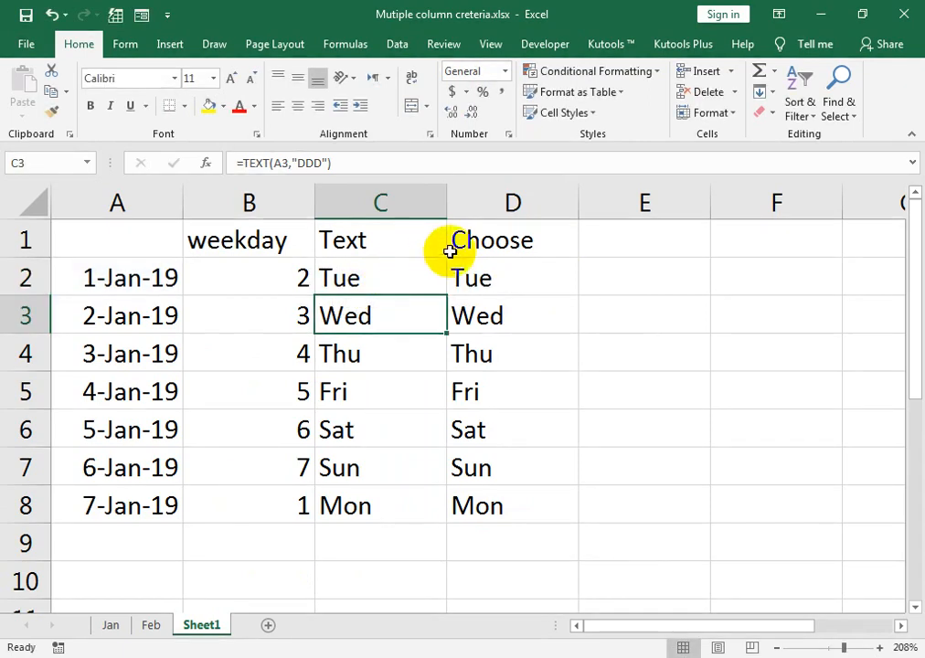
Enter the formula =TEXT(A2,"MMM") in E2 to return the abbreviated month name of the date.
left_click(639, 267)
type("=text(")
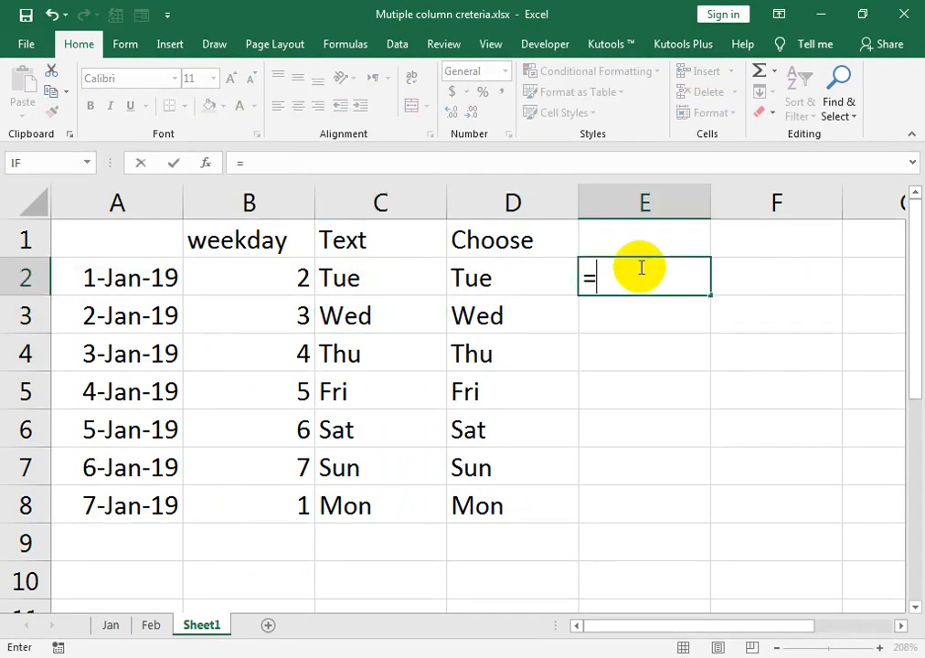
key("Left")
key("Left")
key("Left")
key("Left")
type(",")
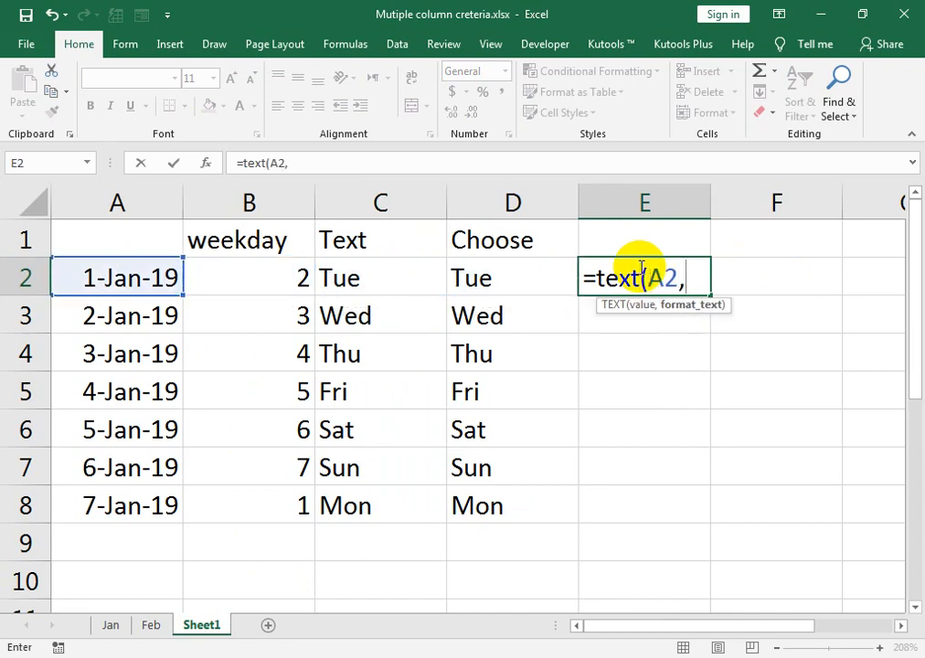
type("\"MM")
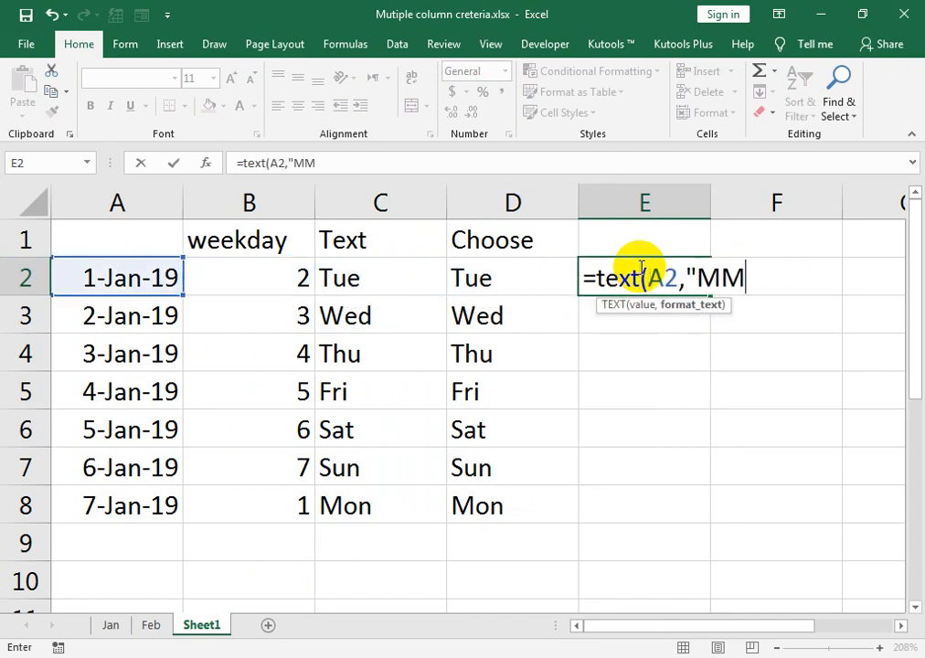
type("M\")")
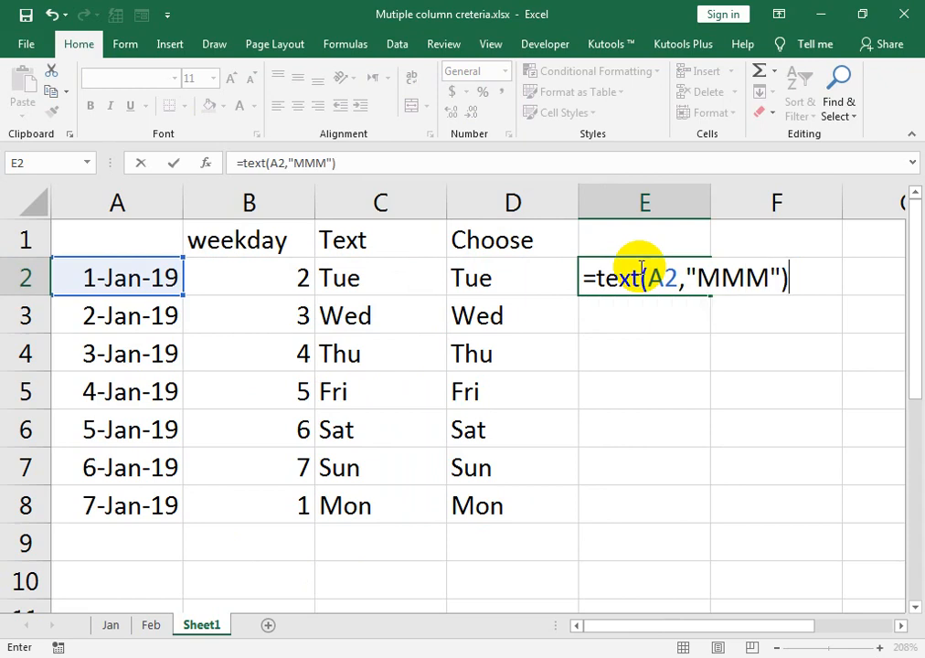
key("Return")
Fill the month formula from E2 down to E8.
key("Up")
key("shift+Down")
key("shift+Down")
key("shift+Down")
key("shift+Down")
key("shift+Down")
key("shift+Down")
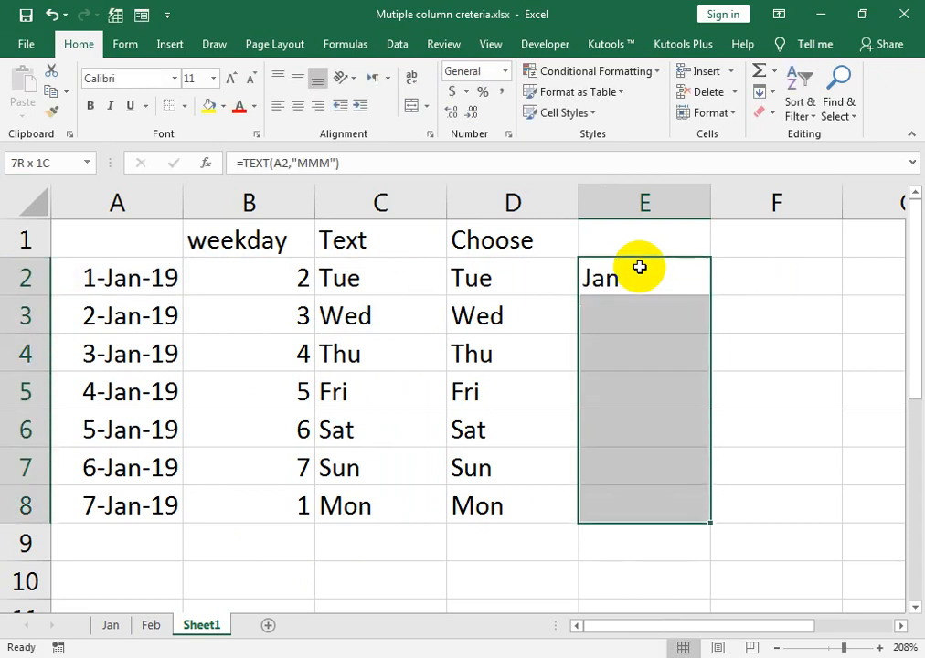
key("ctrl+d")
Enter the formula =TEXT(A2,"YYY") in F2 to return the year of the date and copy it down to F8.
key("Right")
key("Left")
key("Right")
type("=te")
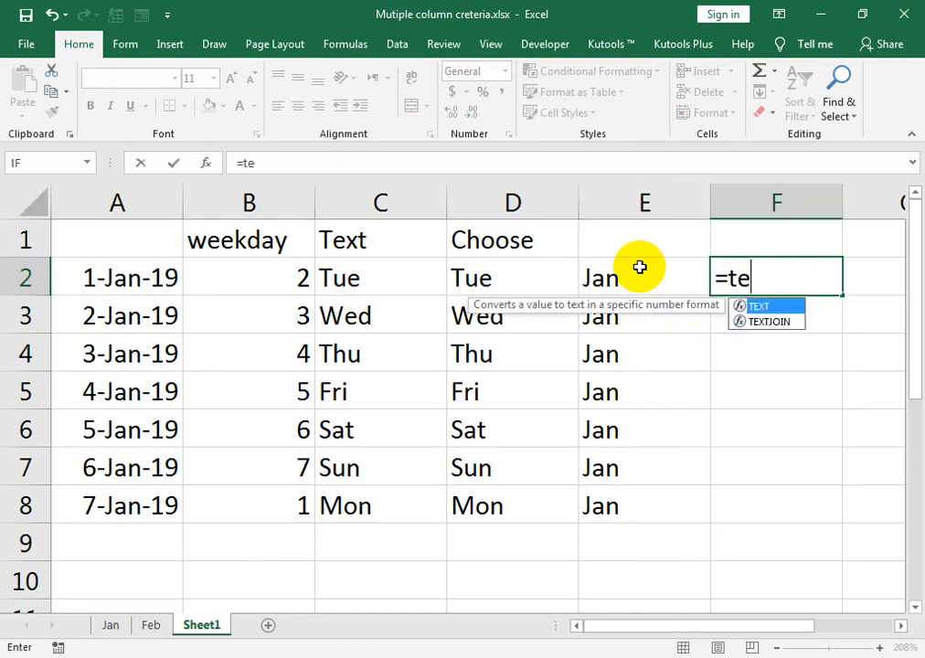
type("xt(")
key("Left")
key("Left")
key("Left")
key("Left")
key("Left")
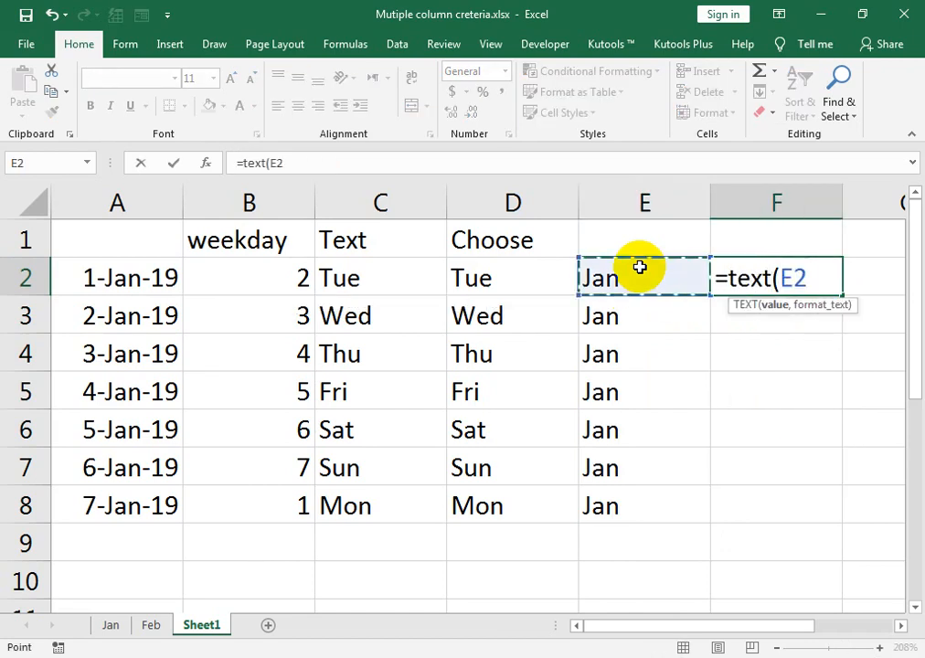
type(",")
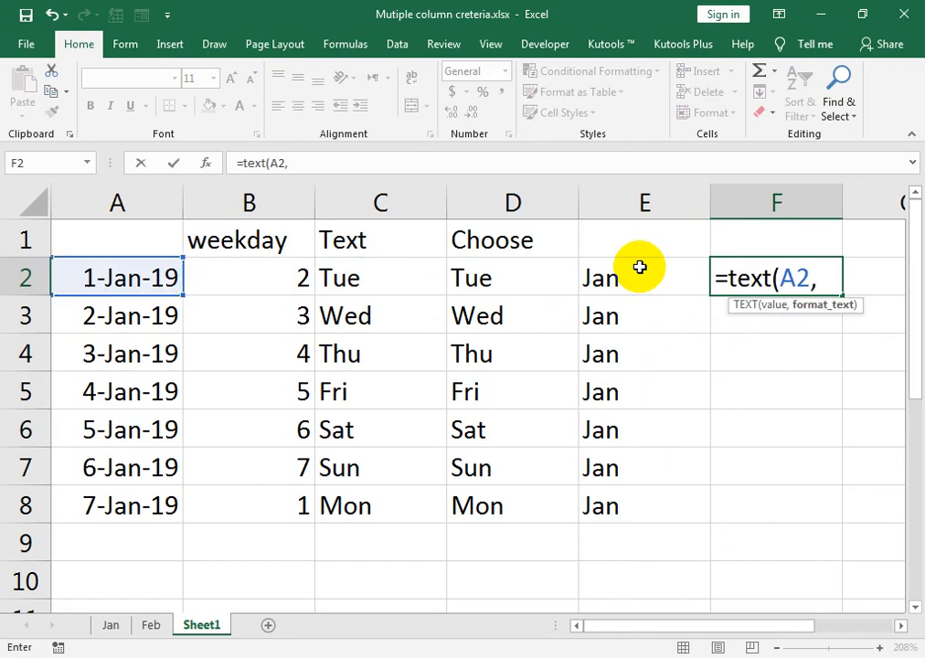
type("\"YYY")
key("Return")
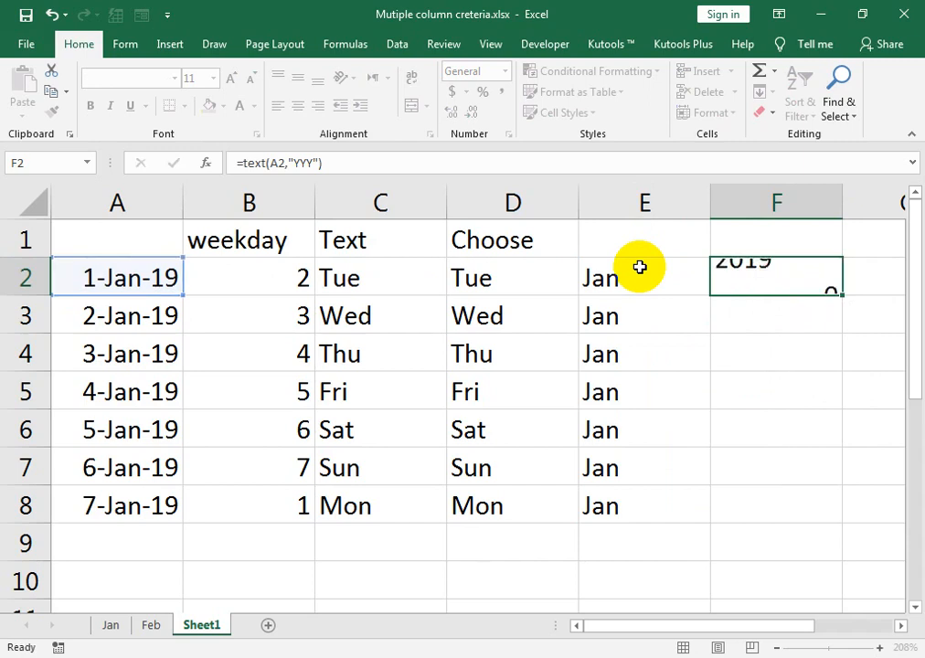
left_click(821, 294)
left_click_drag(839, 293, 826, 505)
Change the date in A2 to 1/1/2020.
left_click(164, 275)
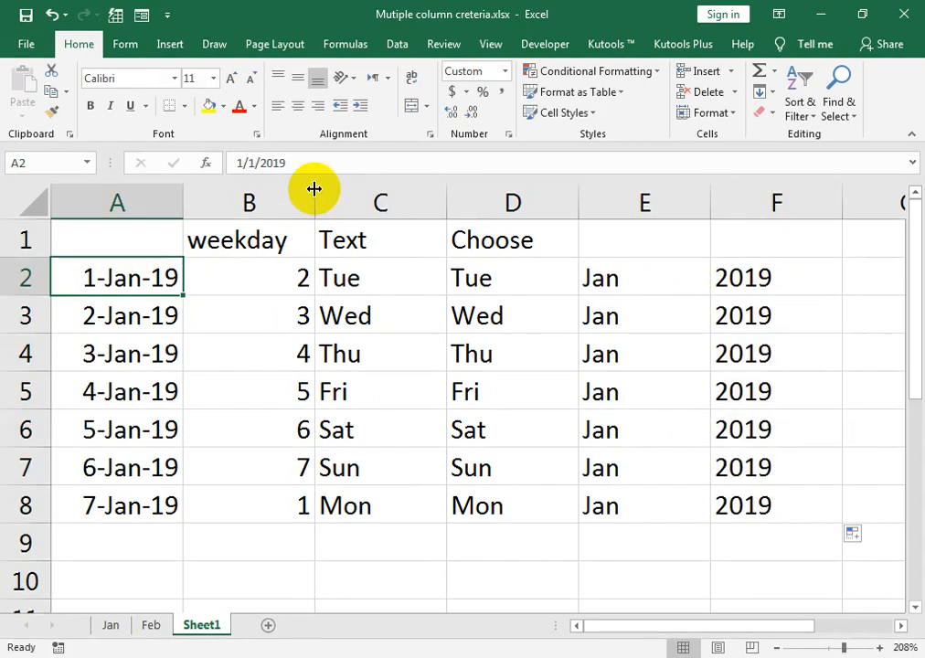
left_click(288, 163)
key("BackSpace")
key("BackSpace")
type("20")
key("Return")
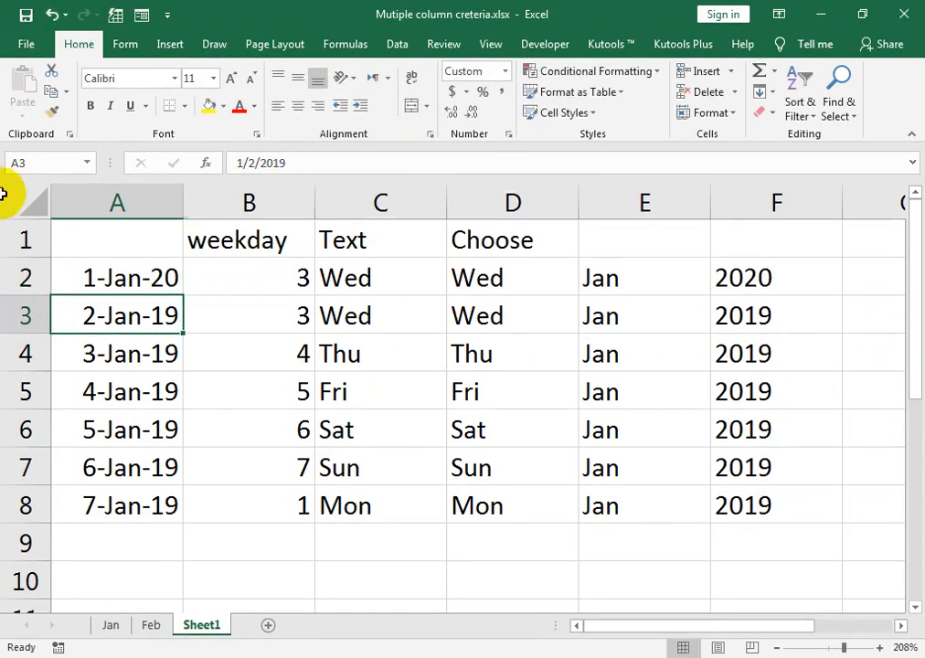
Change the date in A2 to 2/1/2020 and check the month and weekday formulas in row 2.
left_click(93, 264)
left_click_drag(242, 164, 238, 164)
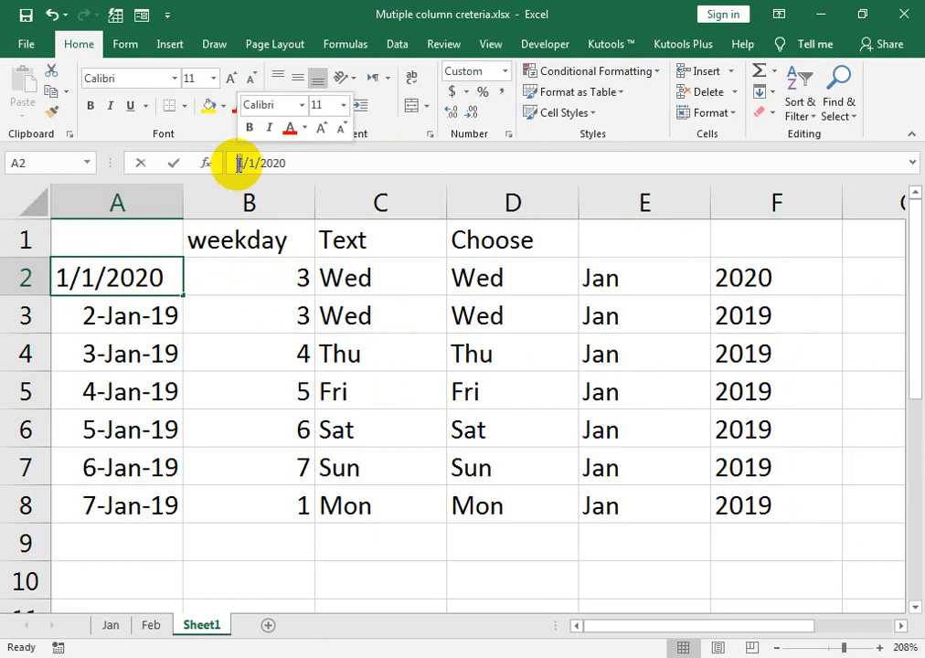
type("2")
key("Return")
left_click(639, 274)
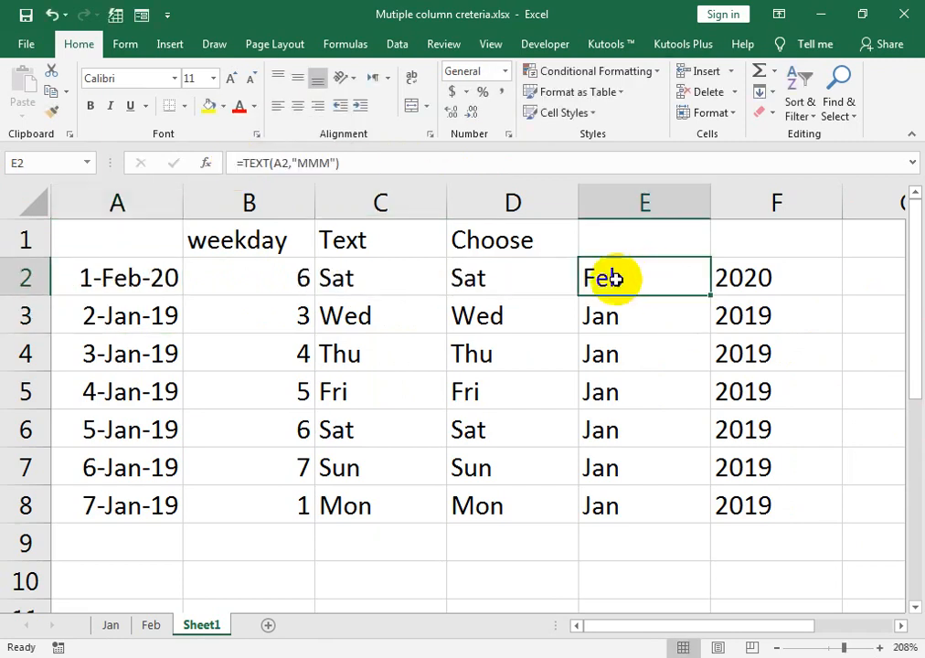
left_click(481, 274)
left_click(343, 272)
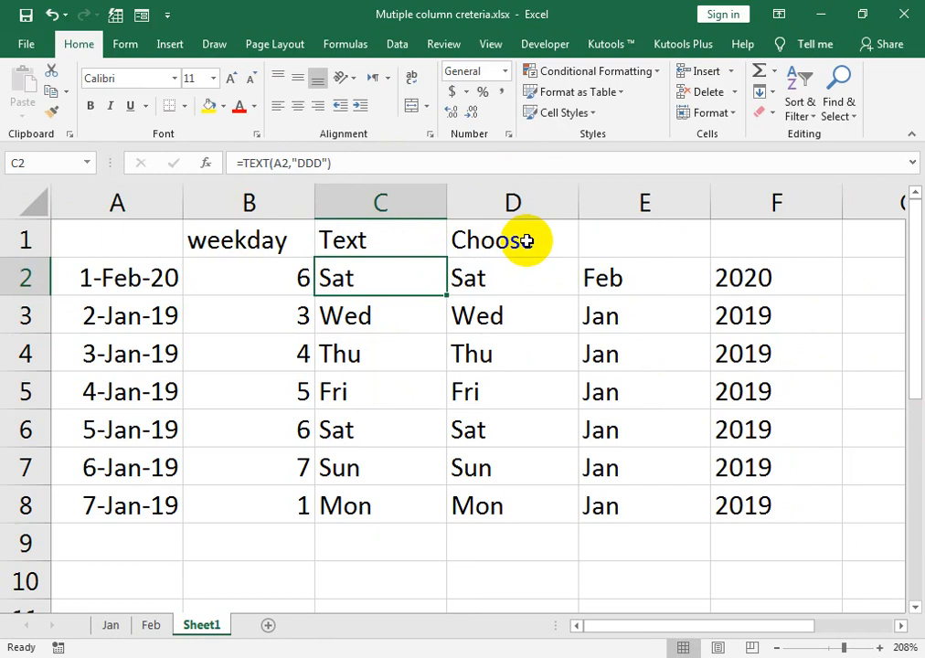
Enter the date 1-Jan-19 in H2.
key("Right")
key("Right")
key("Right")
key("Right")
key("Right")
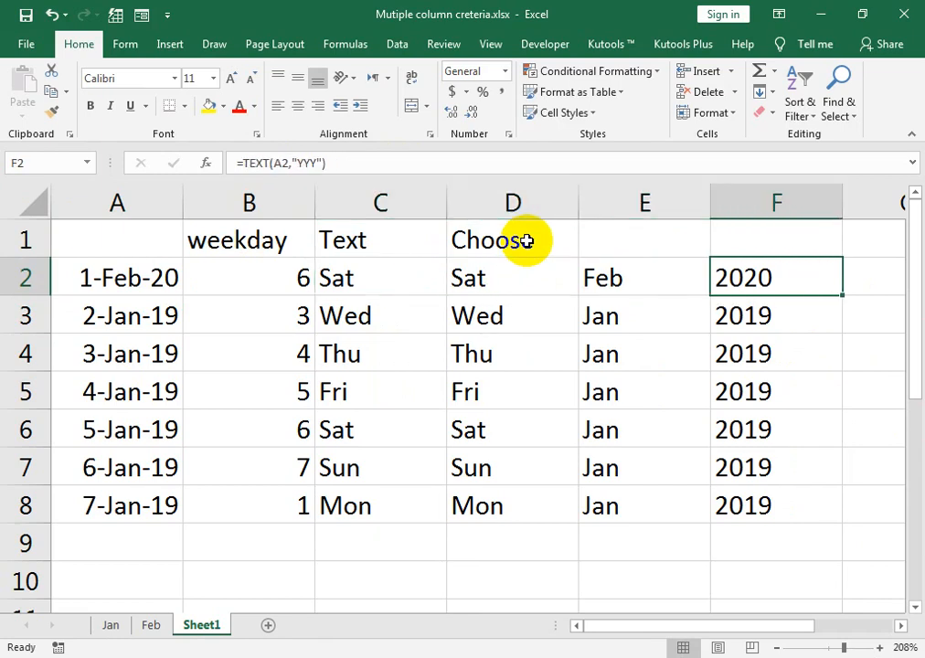
key("Left")
key("Right")
key("Right")
key("Right")
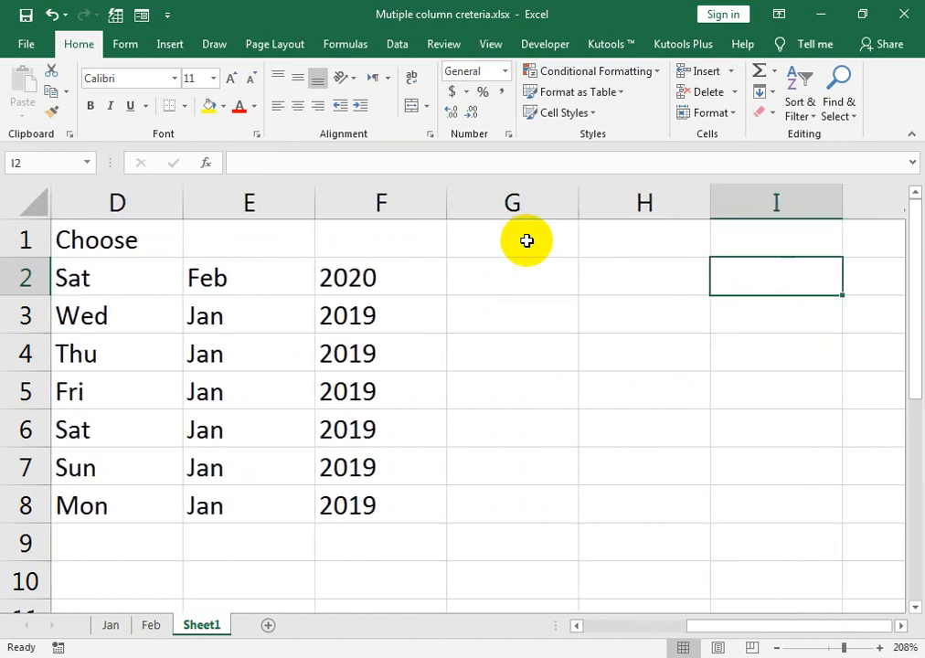
key("Left")
key("Left")
key("Left")
key("Right")
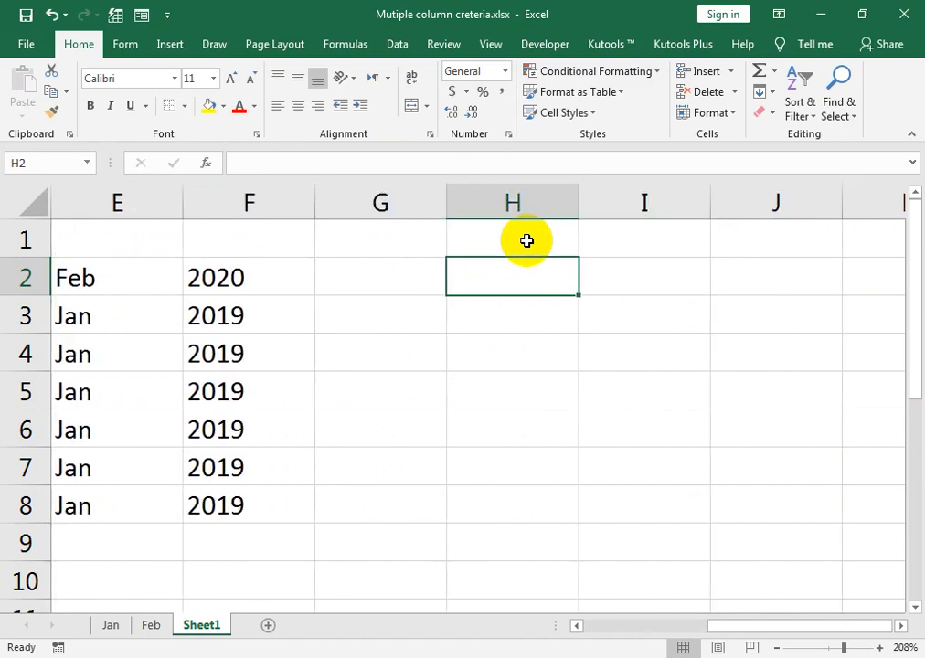
type("1-jan-19")
key("Return")
Add the headings "Start Date" in H1 and "End Date" in I1.
left_click(526, 240)
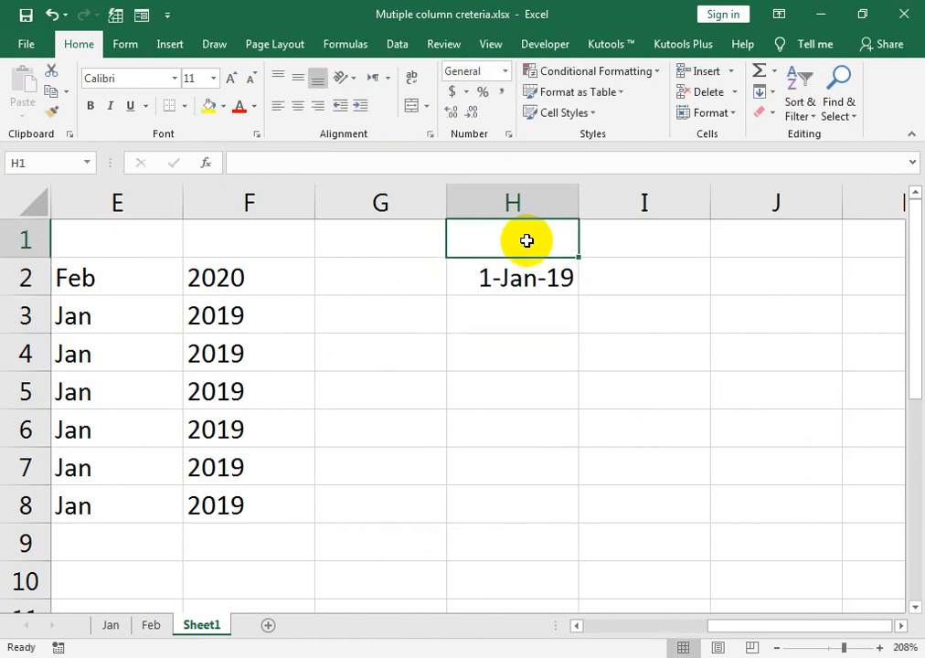
type("s")
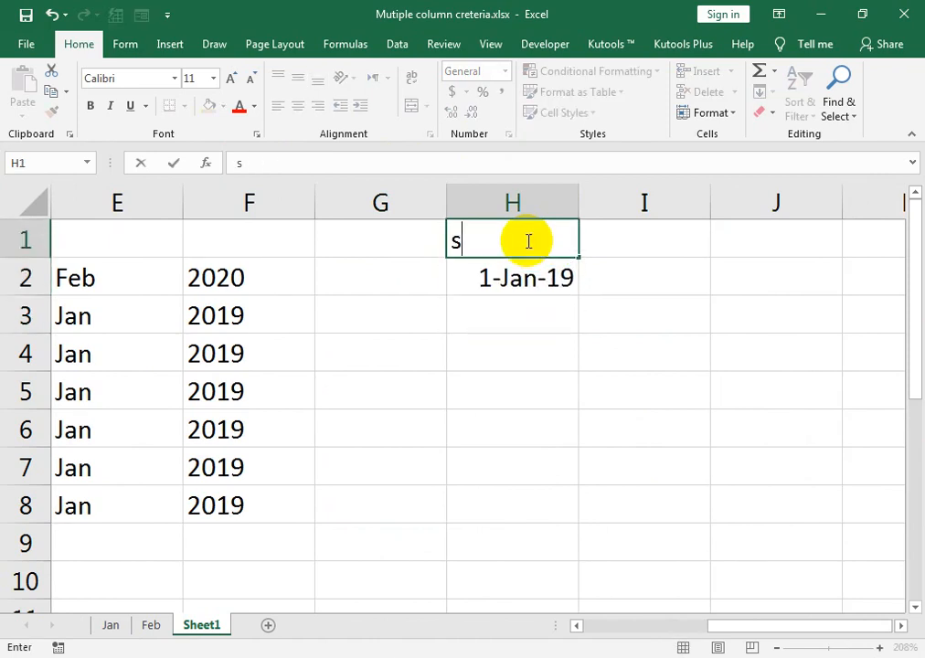
type("Start Date")
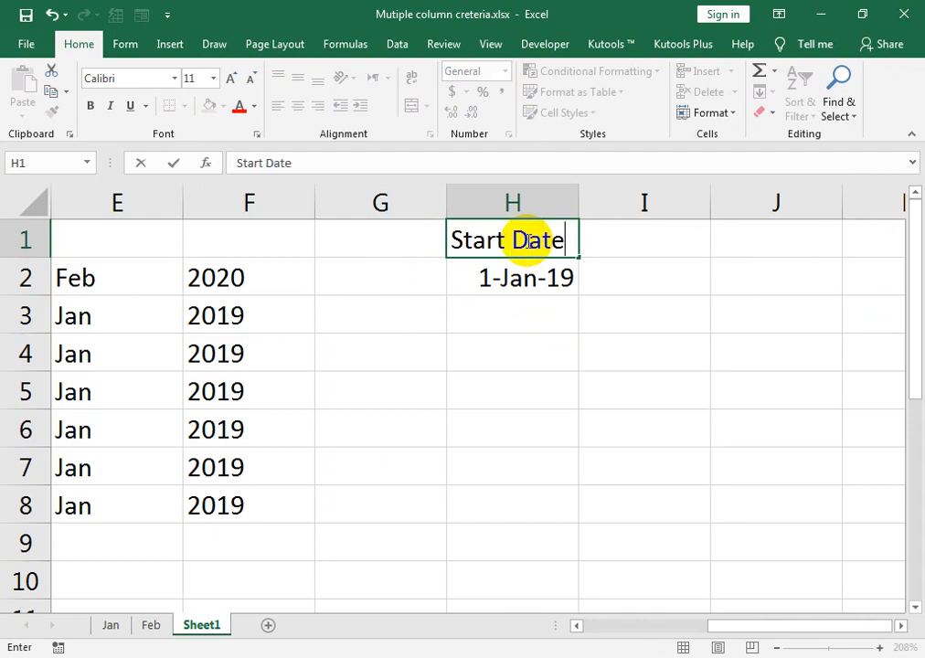
key("Tab")
type("En")
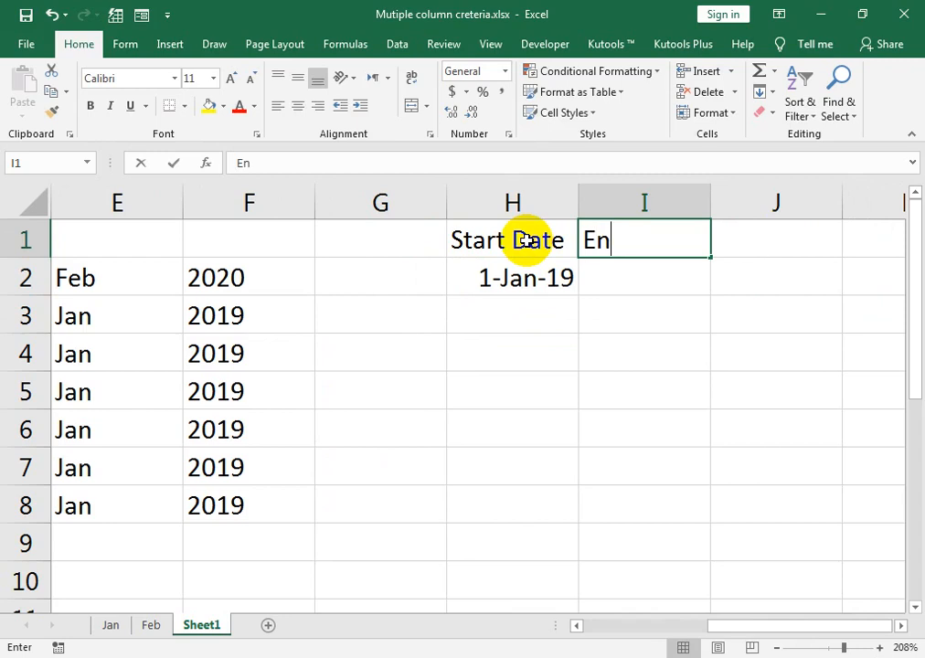
type("d Date")
key("Tab")
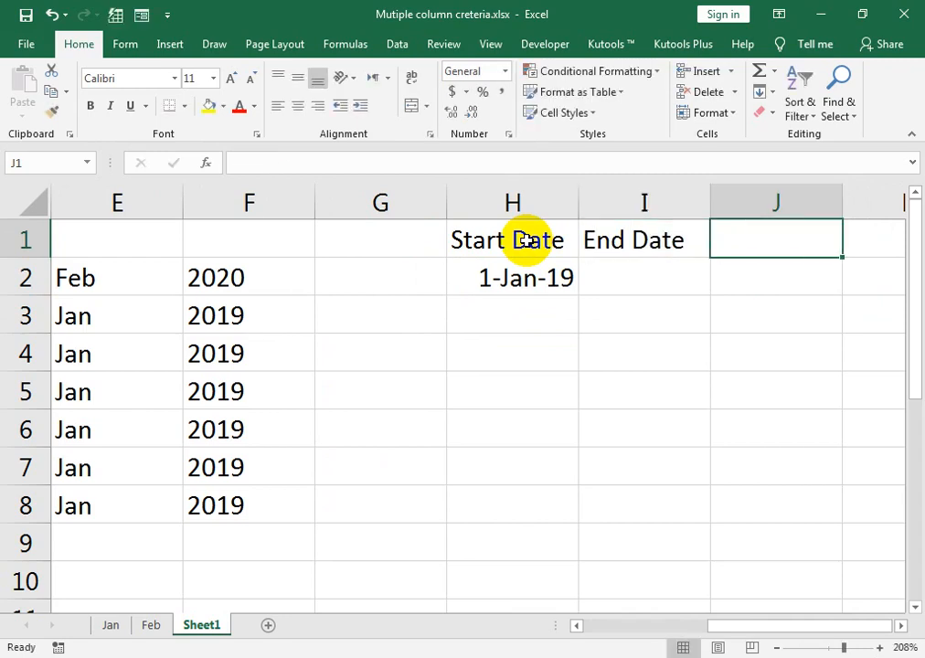
Enter 1-june-19 in I2 as the end date.
key("Down")
key("Left")
type("1")
type("-june-19")
key("Return")
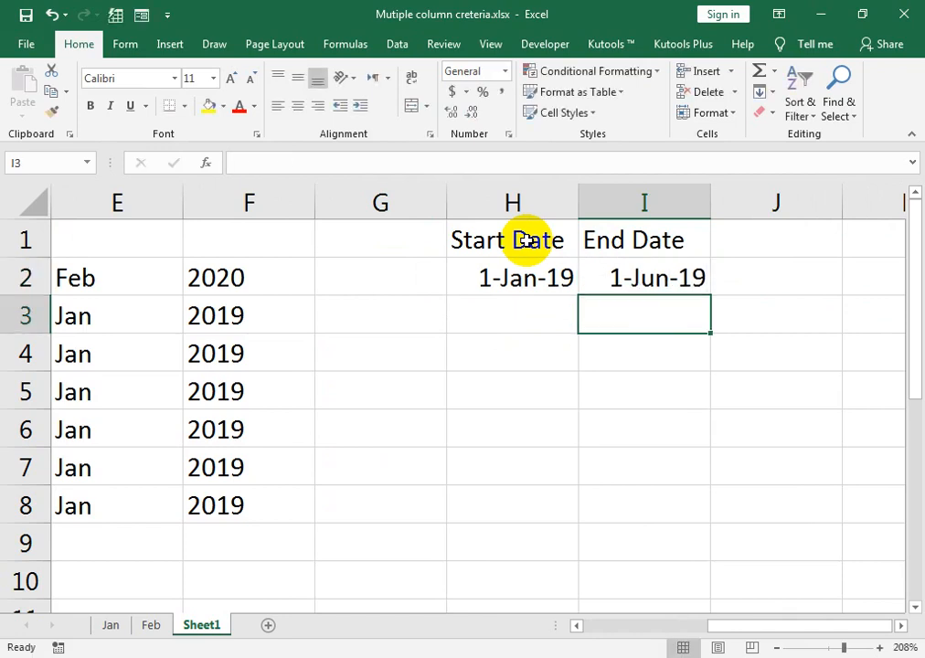
Enter the formula =DAYS360(H2,I2) in H4 to count the days between the start and end dates.
key("Down")
key("Left")
type("=")
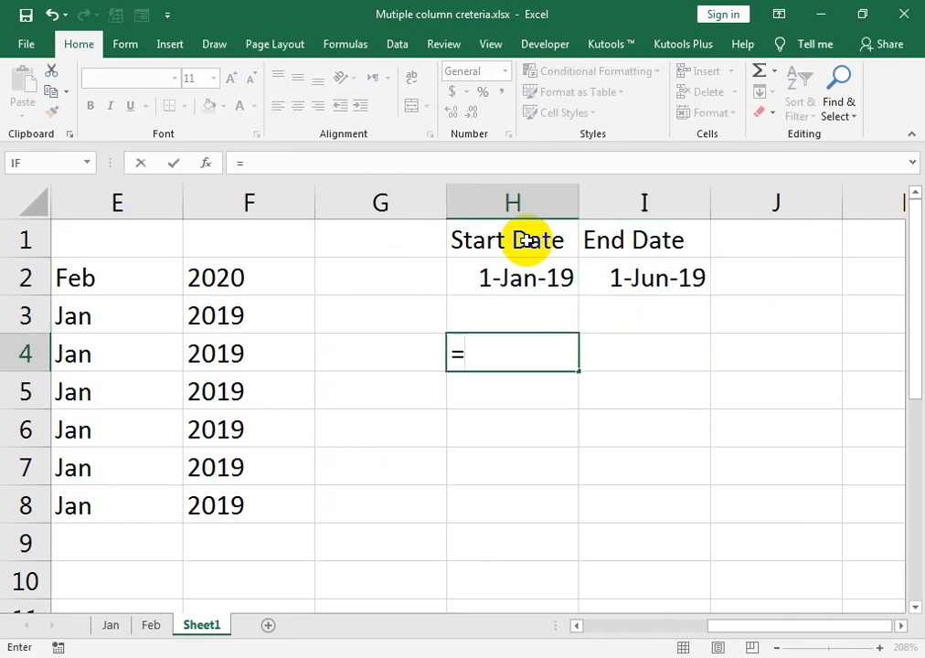
type("days")
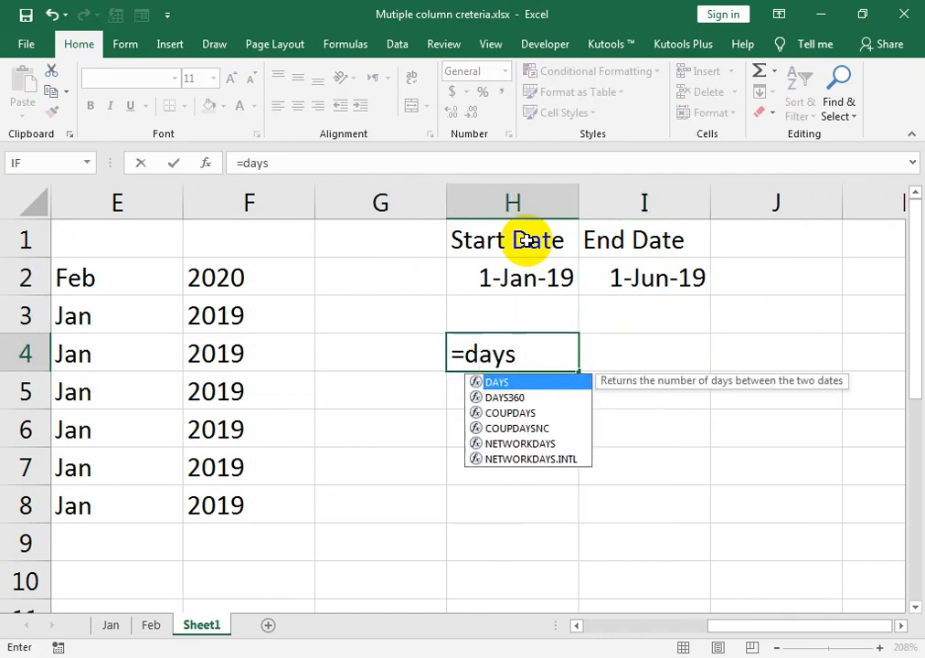
key("Down")
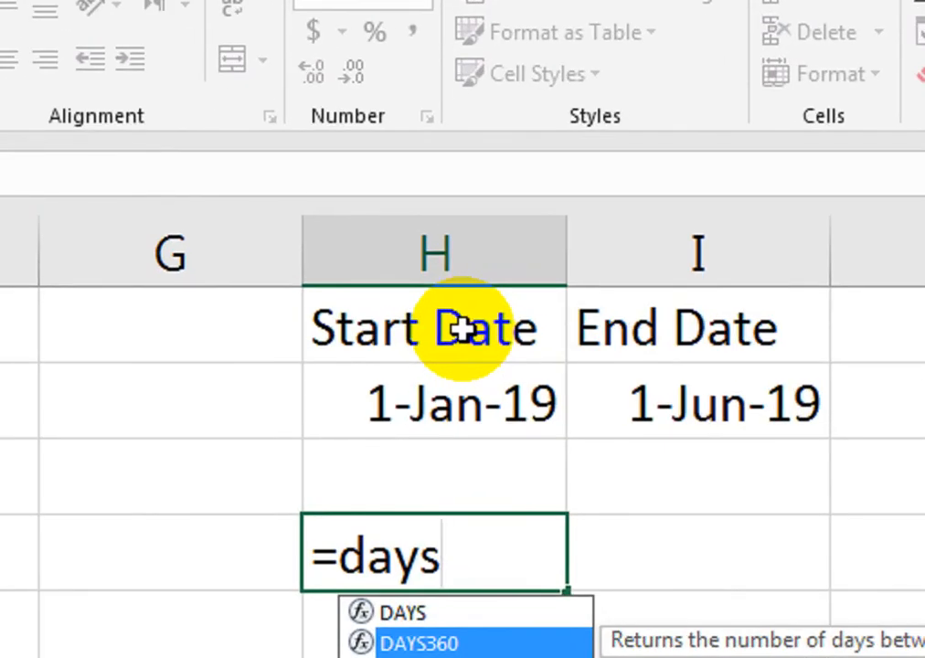
key("Tab")
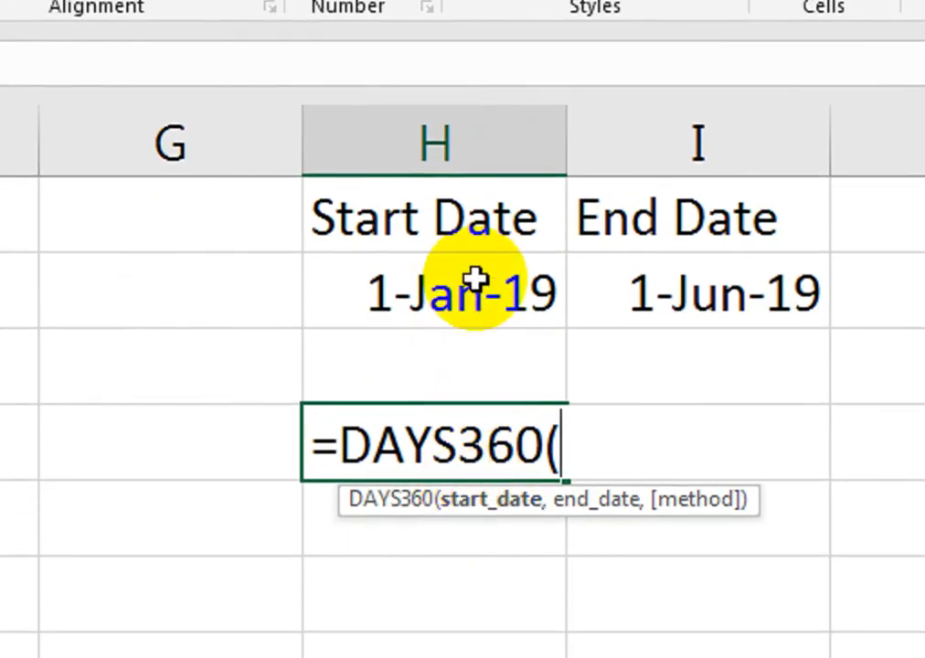
left_click(476, 278)
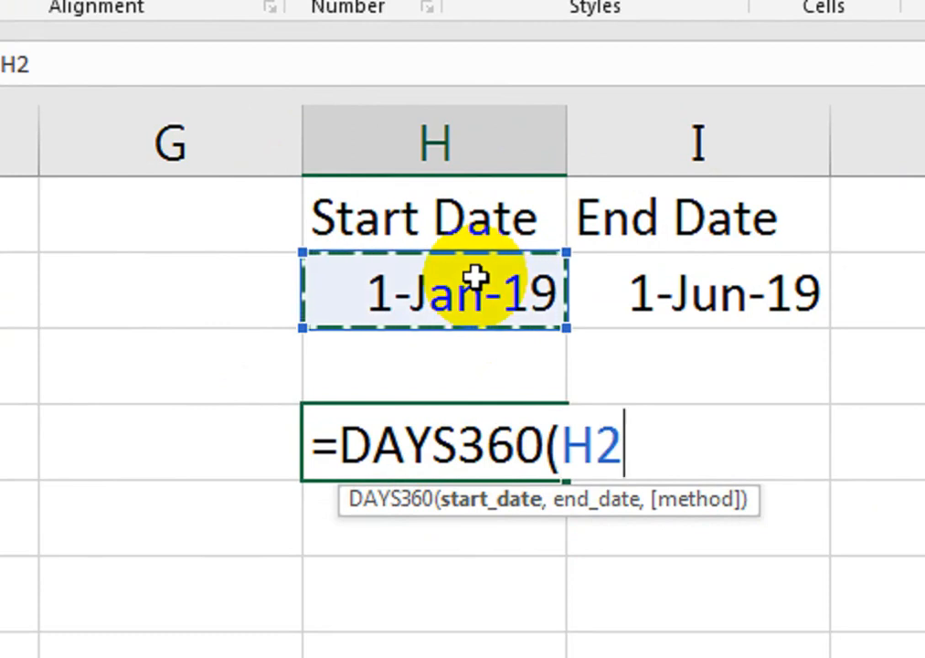
type(",")
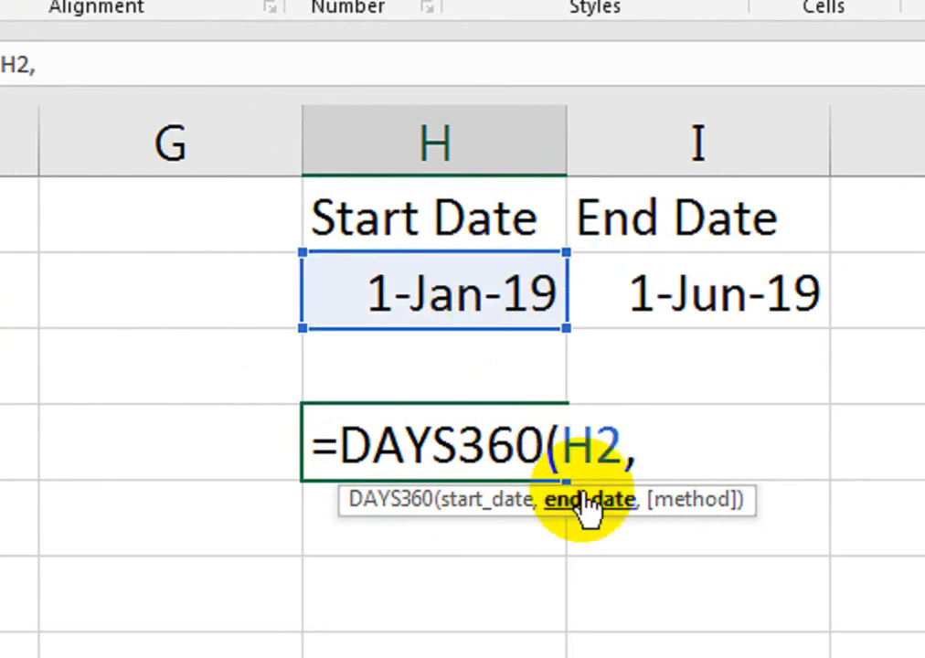
left_click(688, 295)
type(")")
key("Return")
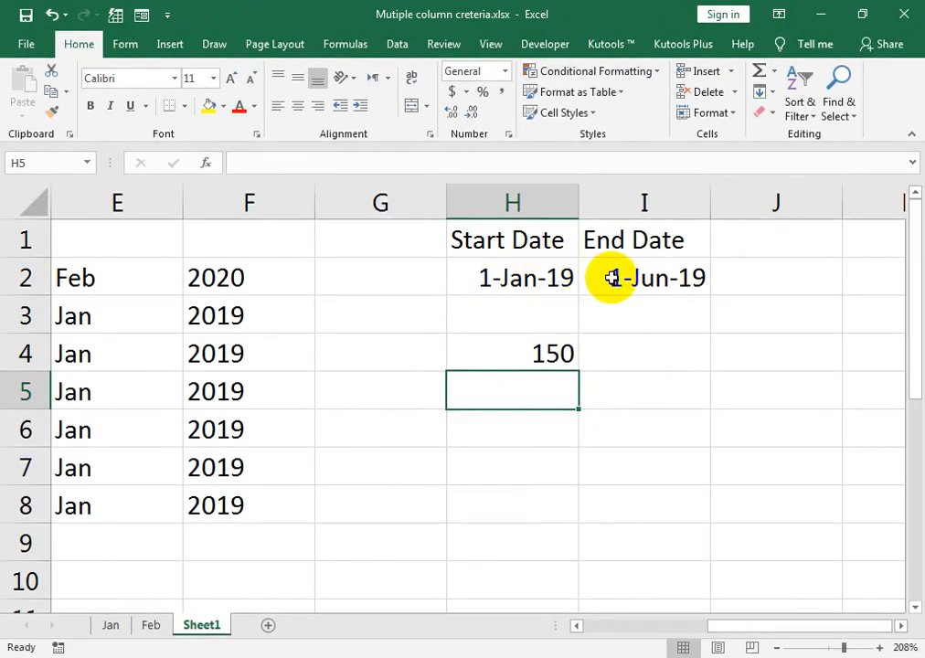
left_click(534, 353)
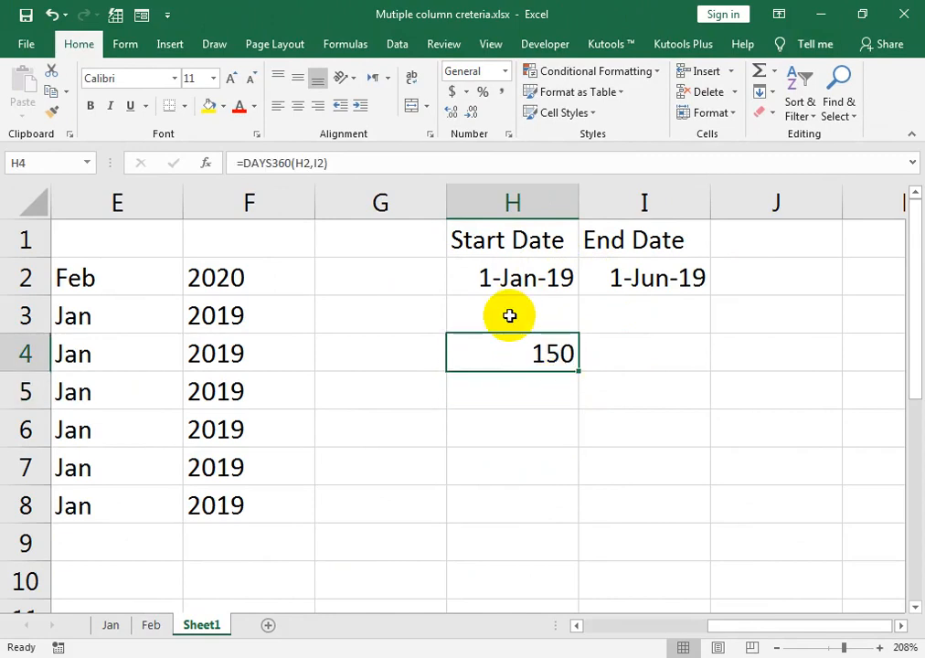
Enter the year 2019 in G6 and the month number 2 in G7.
key("Down")
key("Left")
key("Down")
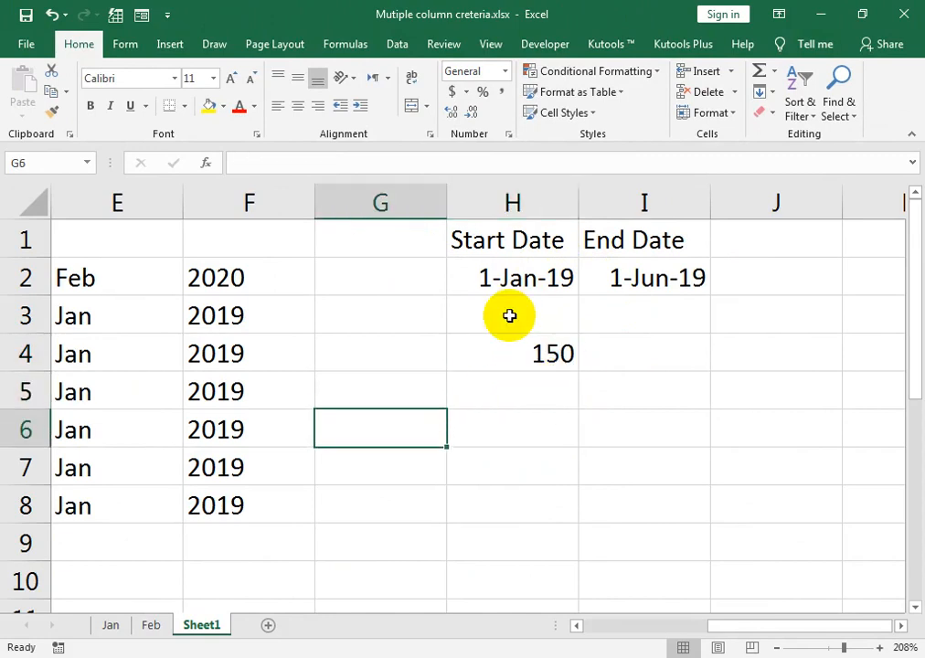
type("2019")
key("Return")
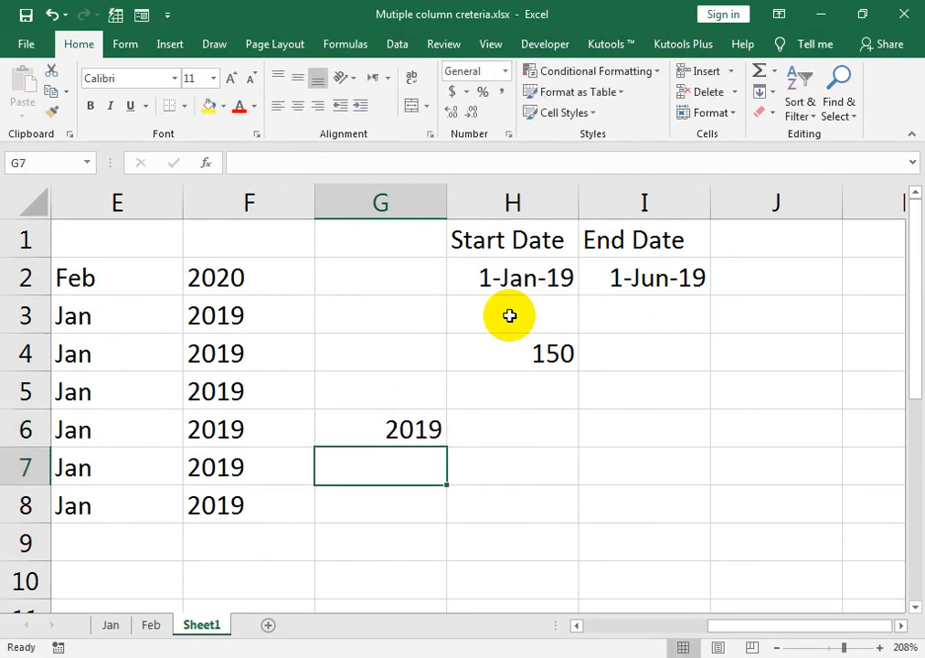
type("11")
key("Right")
key("Left")
key("Left")
key("Right")
type("2")
key("Return")
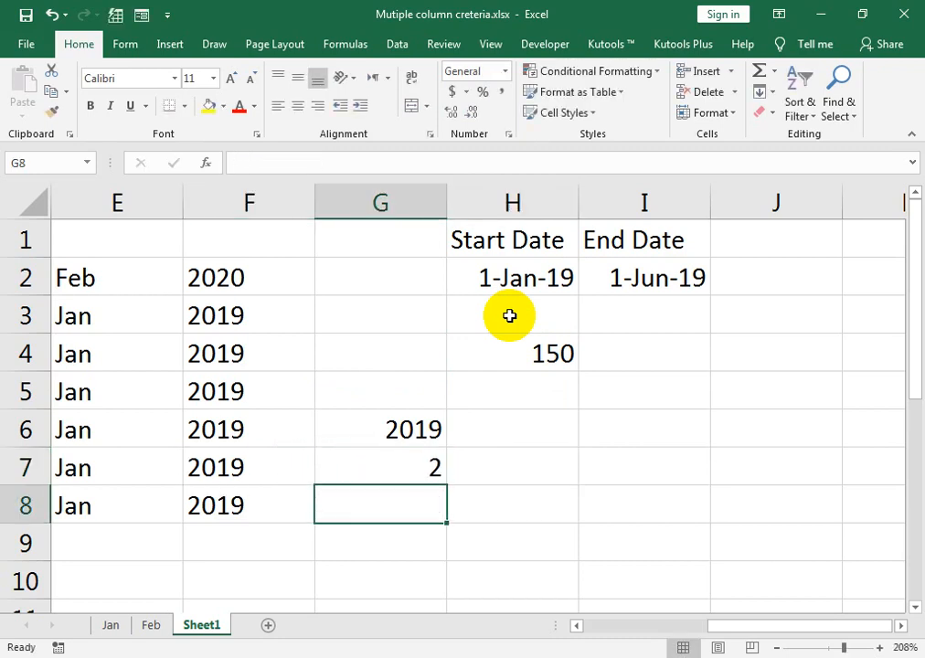
Enter the formula =DATE(G6,G7,1) in H6 to build the first date of the month from the year and month cells.
key("Right")
key("Up")
key("Up")
type("=da")
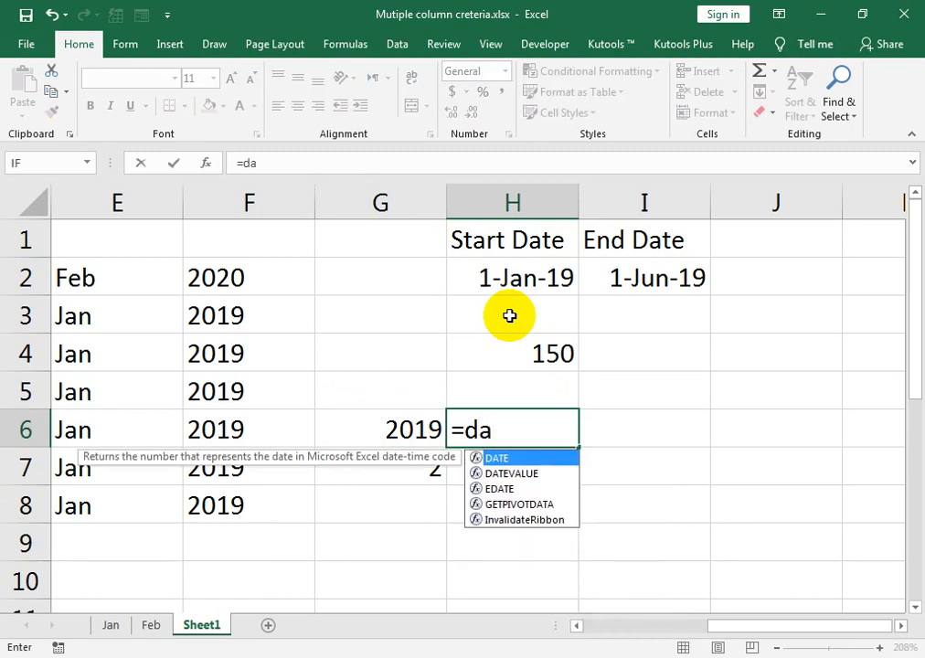
key("Tab")
key("Left")
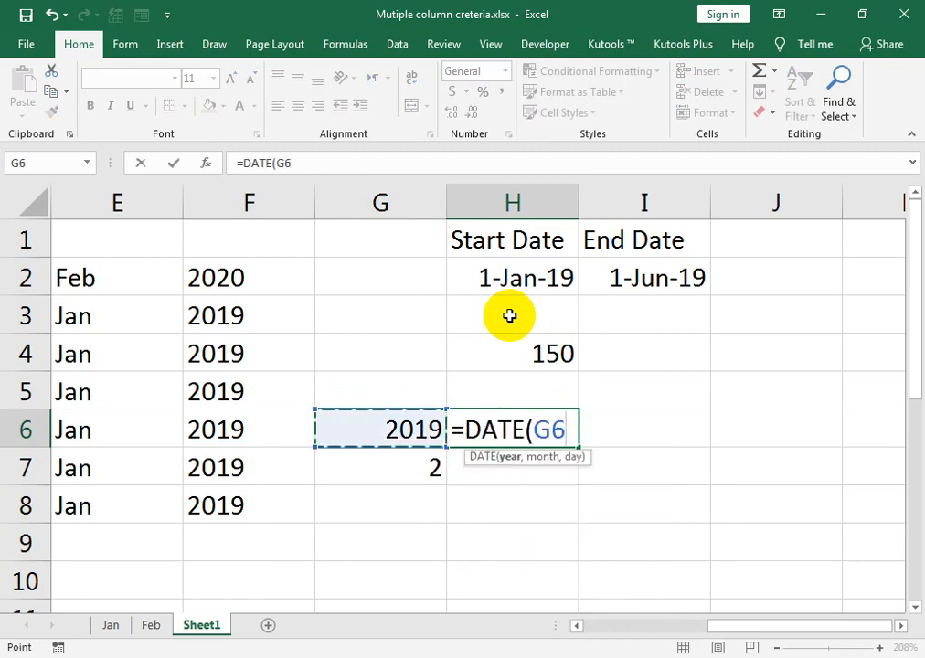
type(",")
key("Left")
key("Down")
type(",")
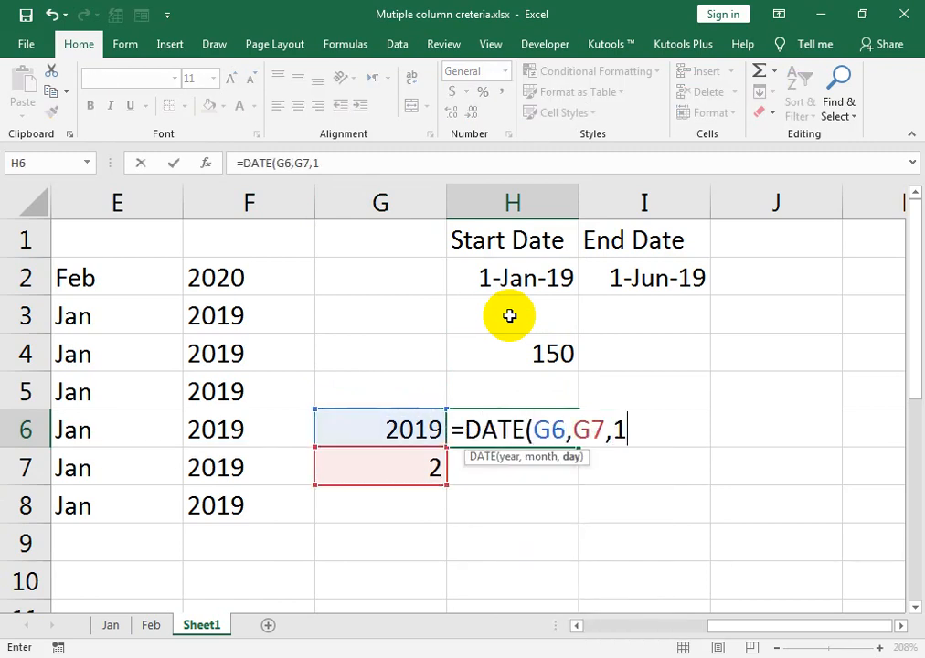
type("1)")
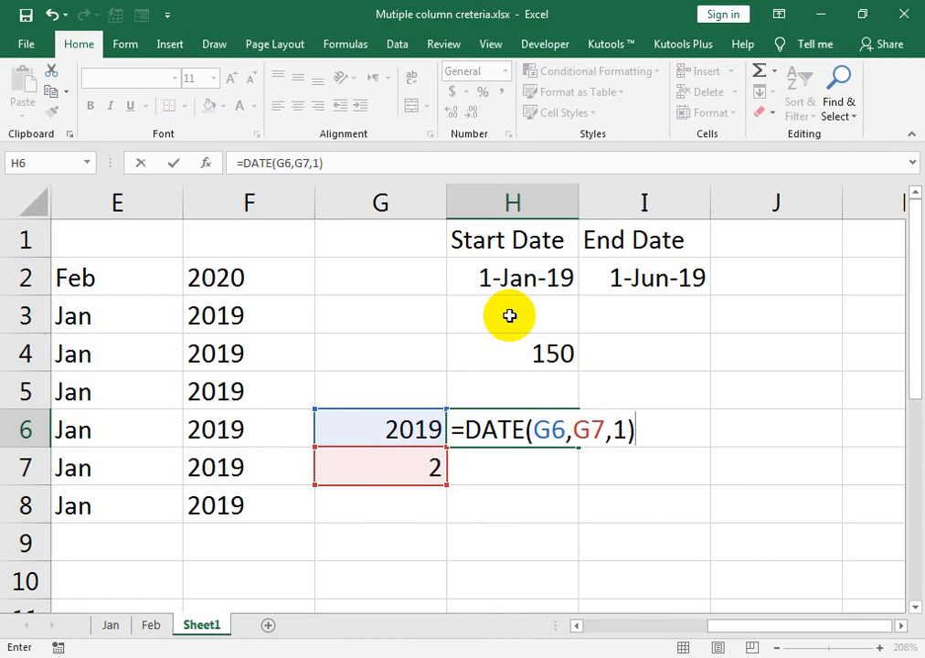
key("Return")
Apply the custom number format DD to H6 so only the day number shows.
key("Up")
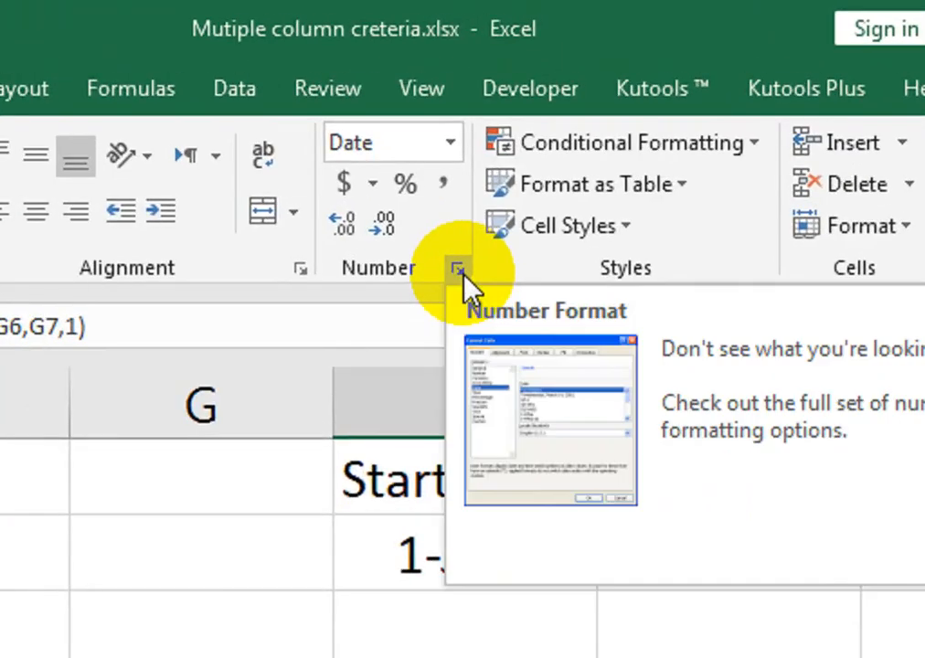
key("ctrl+1")
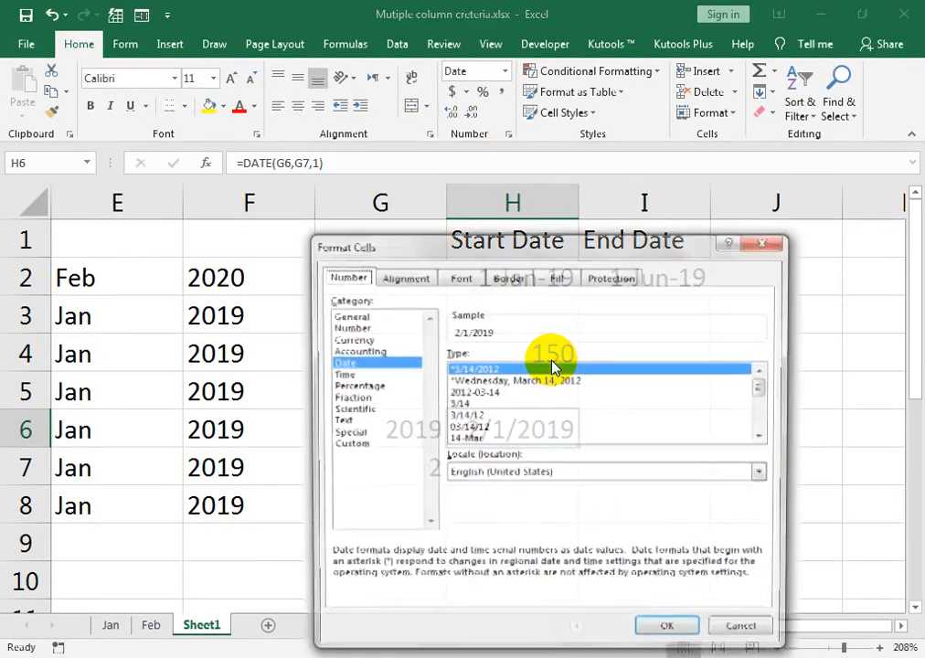
left_click_drag(427, 243, 148, 124)
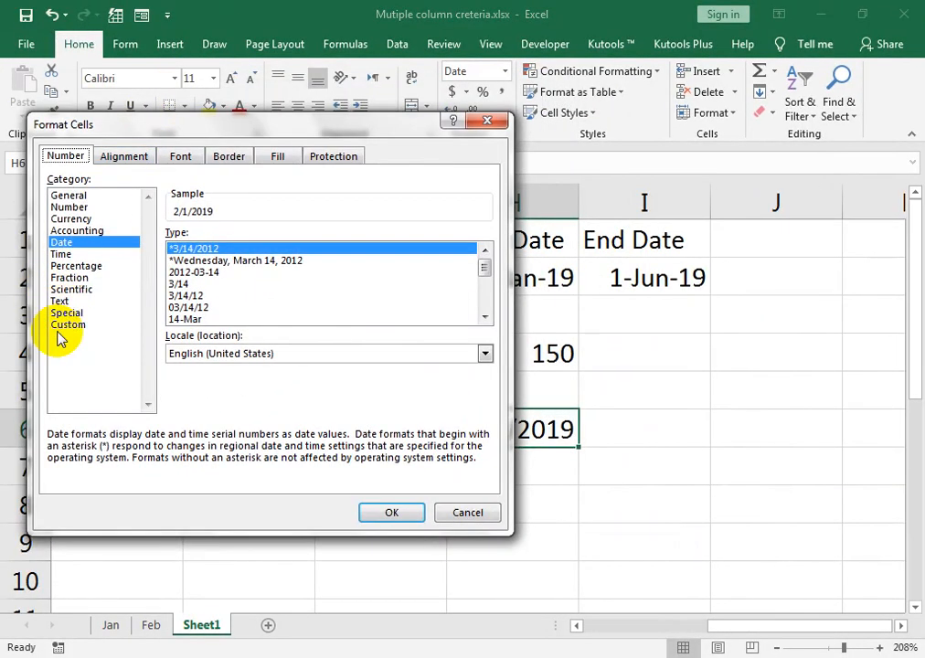
left_click(80, 325)
left_click(221, 250)
left_click_drag(211, 252, 161, 238)
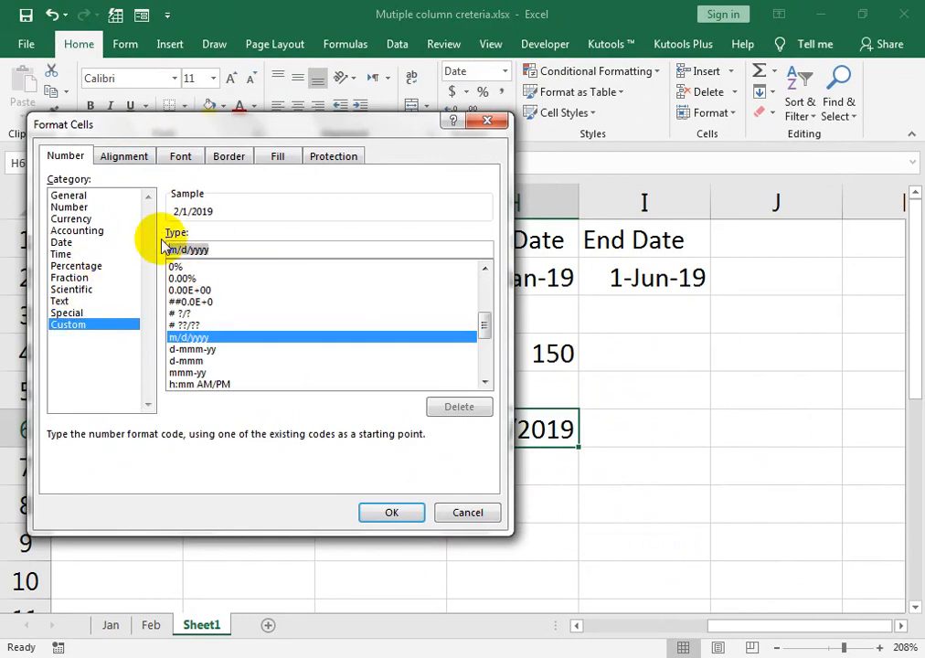
type("DD")
left_click(407, 516)
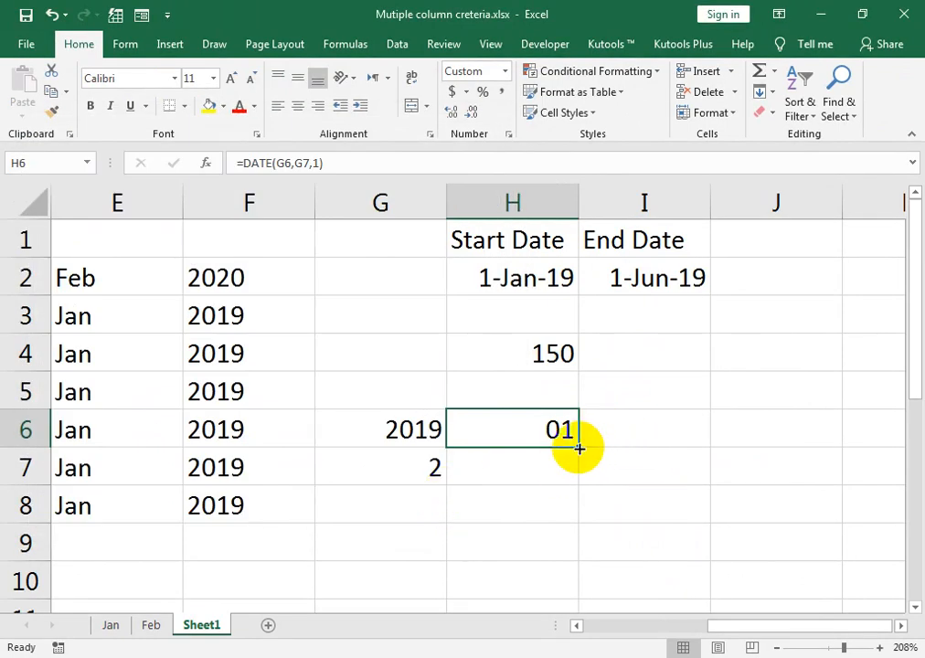
Fill the date formula from H6 across the row to X6.
left_click_drag(578, 447, 788, 433)
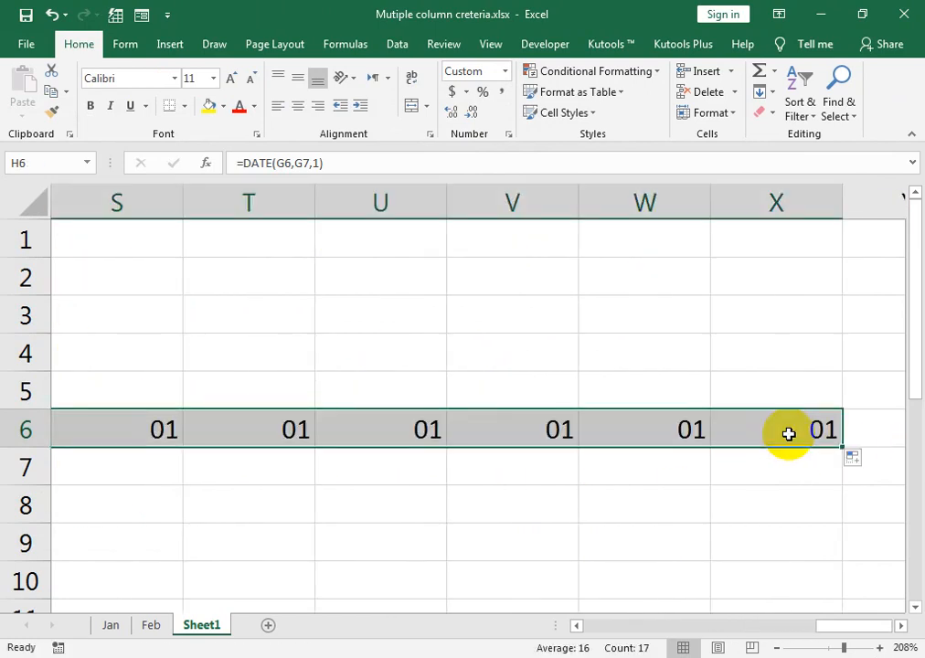
left_click_drag(826, 631, 419, 646)
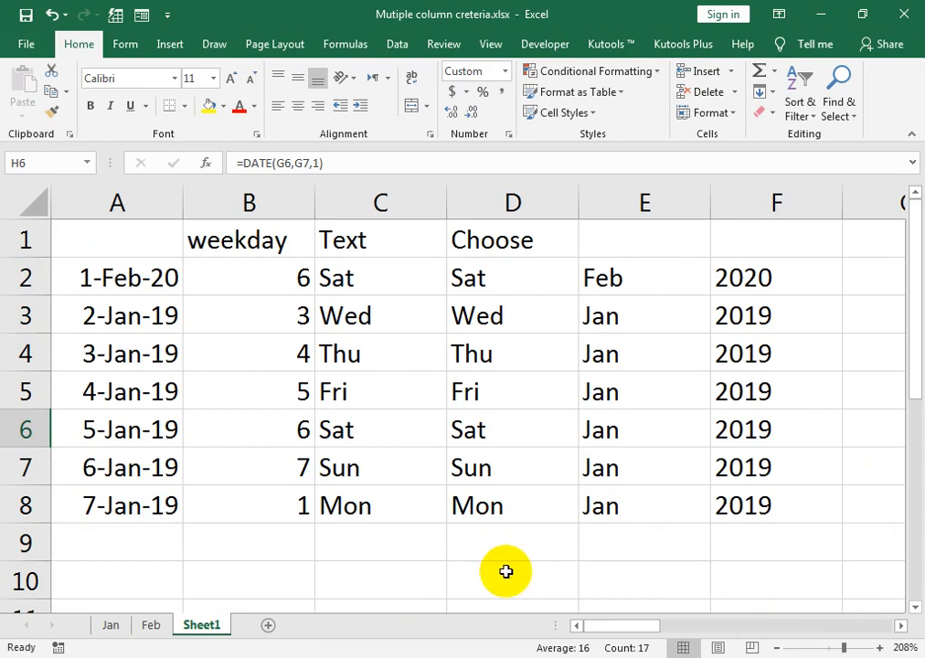
left_click_drag(600, 628, 675, 625)
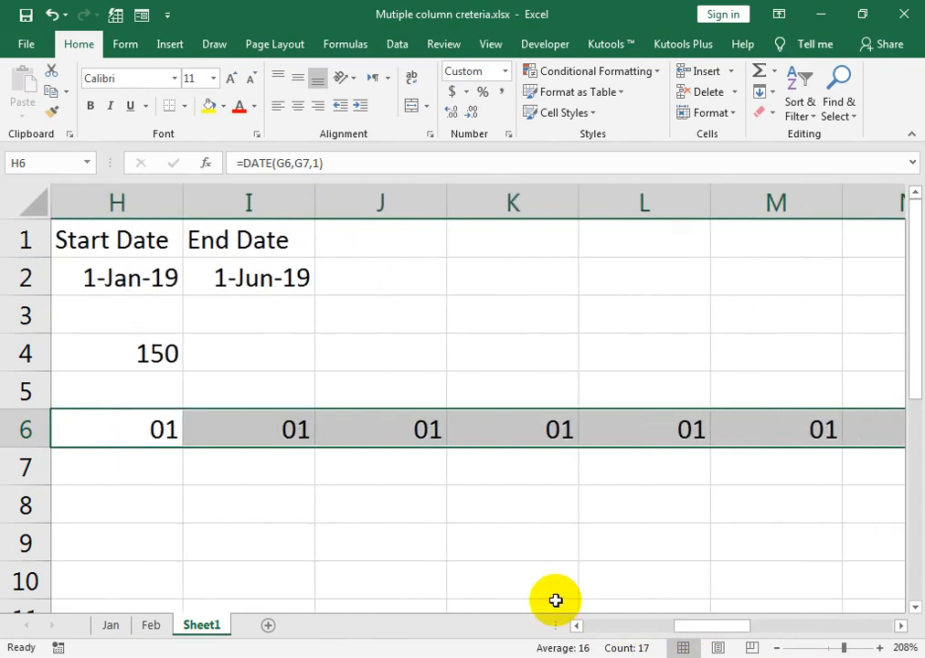
Replace the formula in I6 with =H6+1 so it gives the day after the first date.
left_click(576, 626)
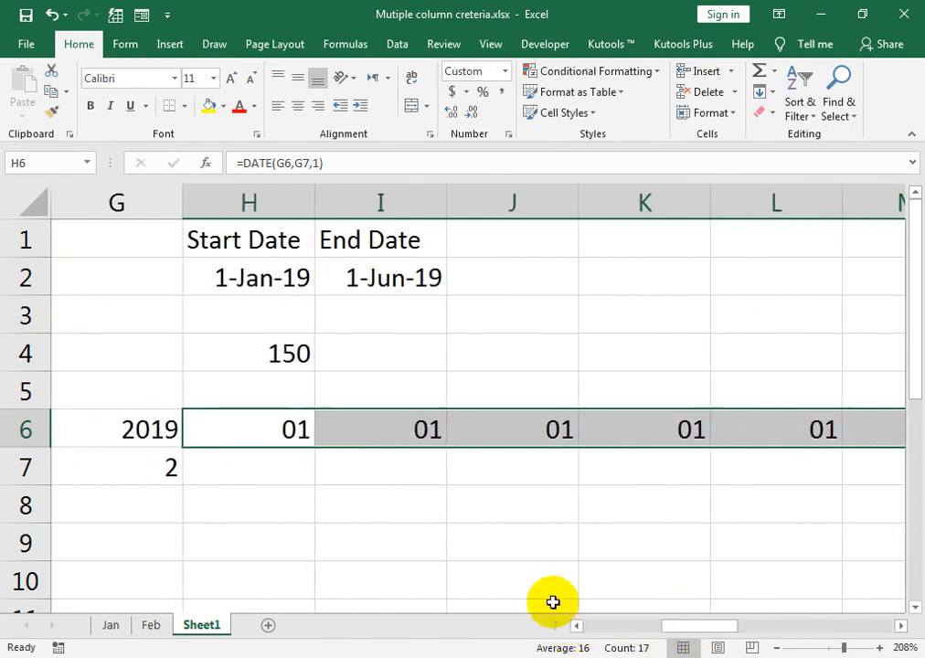
double_click(264, 426)
key("Return")
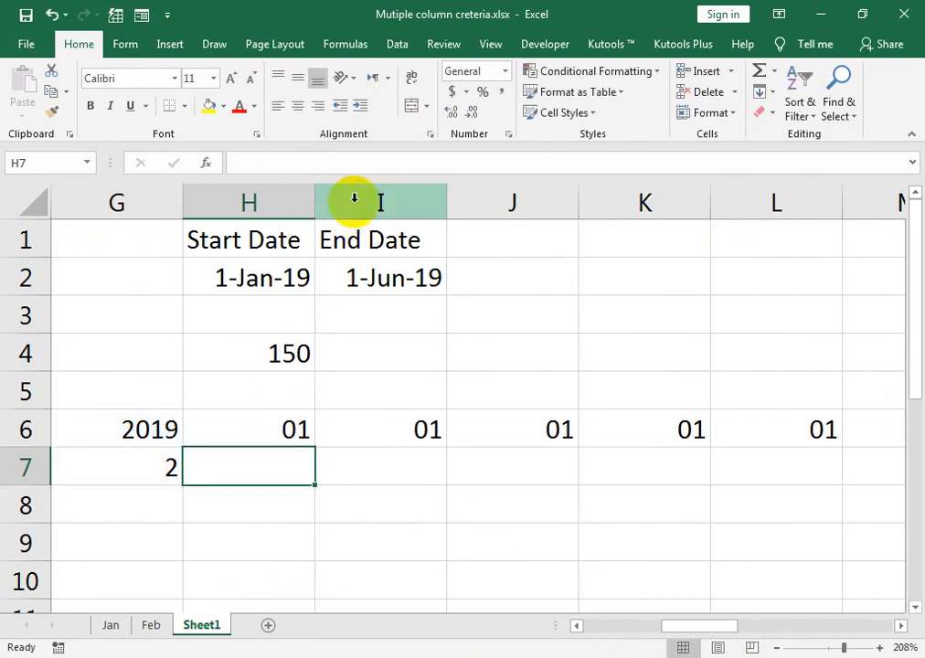
double_click(365, 435)
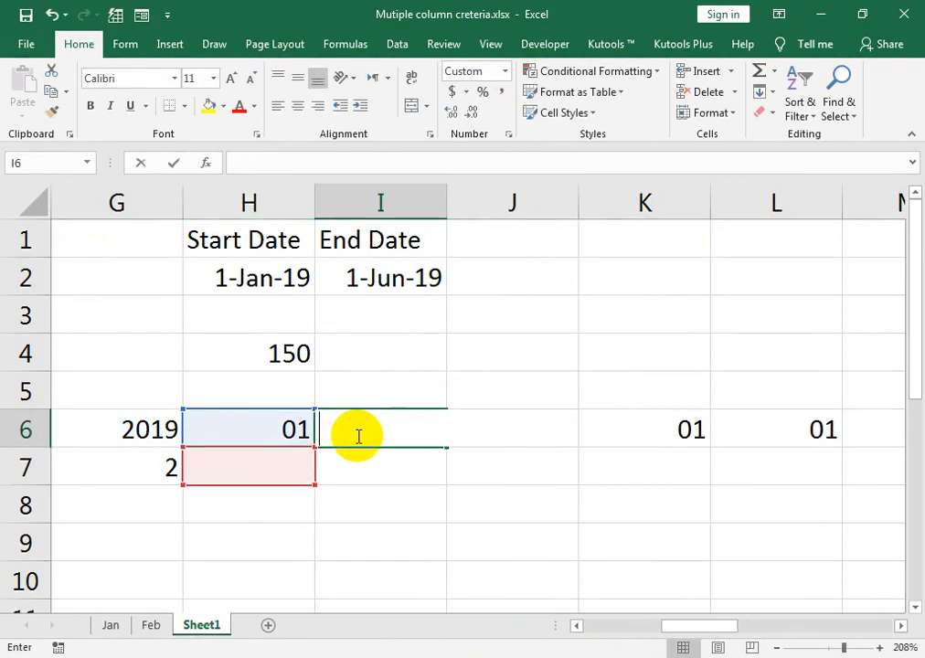
left_click(295, 425)
left_click(386, 425)
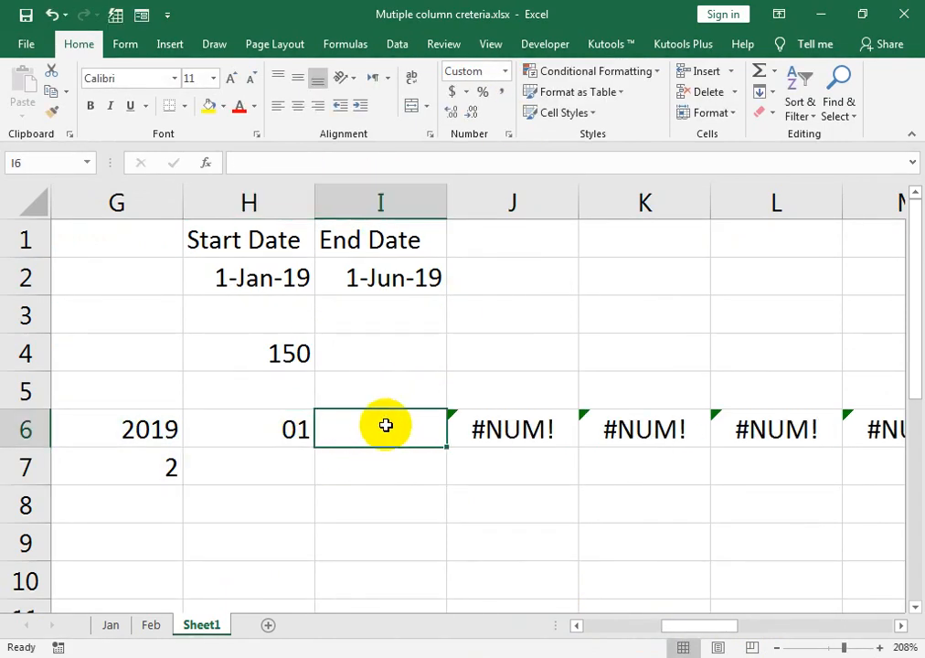
type("=")
left_click(276, 430)
type("+1")
key("Return")
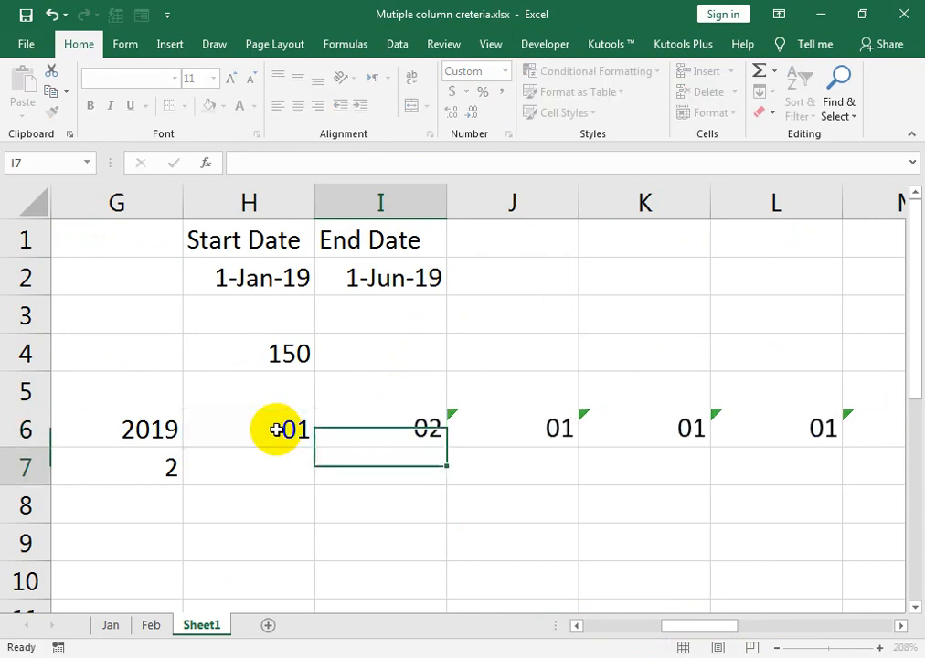
Fill the formula from I6 across row 6 to AN6 and clear the surplus cells after day 28.
left_click(425, 437)
left_click_drag(449, 446, 831, 461)
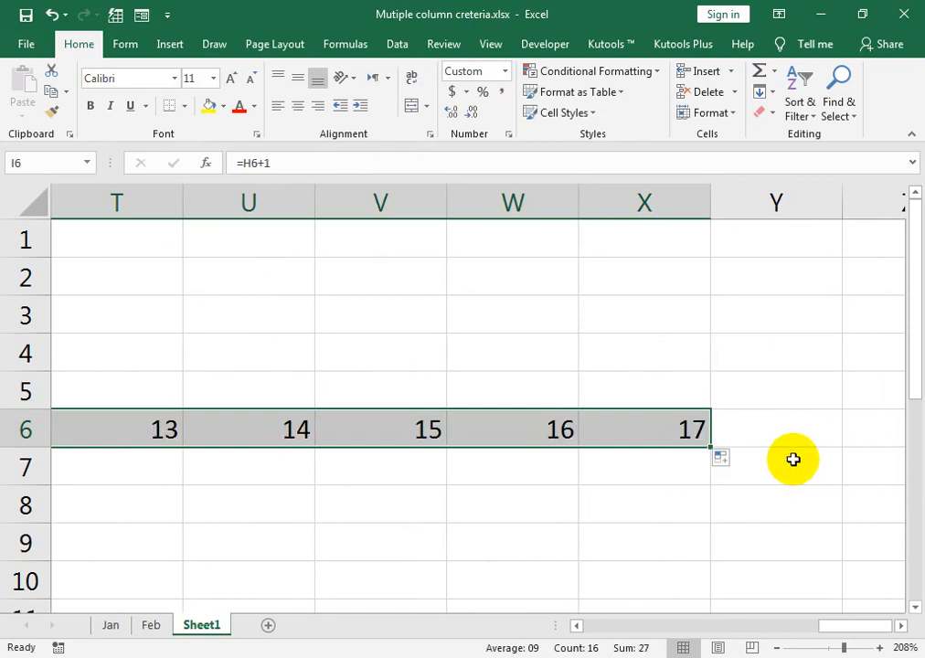
left_click_drag(710, 448, 810, 458)
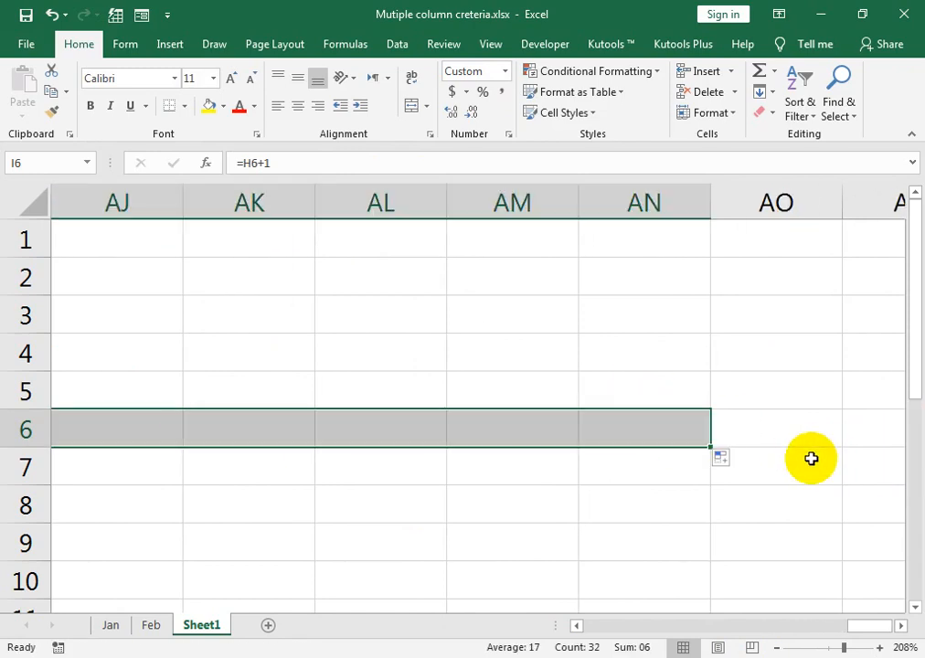
left_click_drag(163, 233, 709, 296)
key("Delete")
Move the Start Date and End Date block from H1:I2 to E18:F19.
left_click_drag(864, 628, 639, 630)
left_click_drag(372, 233, 93, 594)
scroll(300, 466, "up", 4)
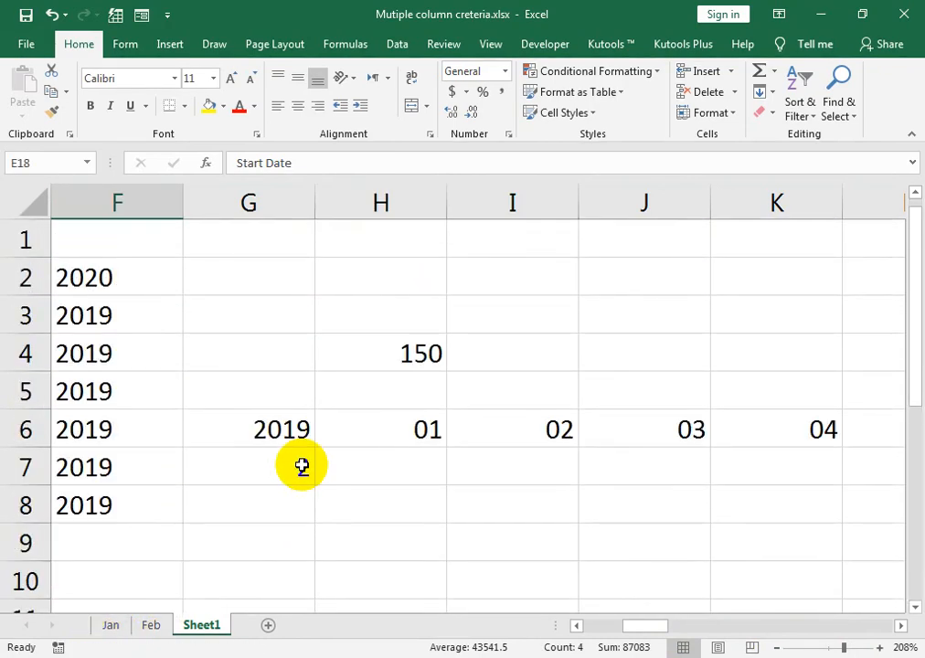
Autofit the width of all columns on the sheet to their contents.
left_click(384, 422)
left_click(37, 188)
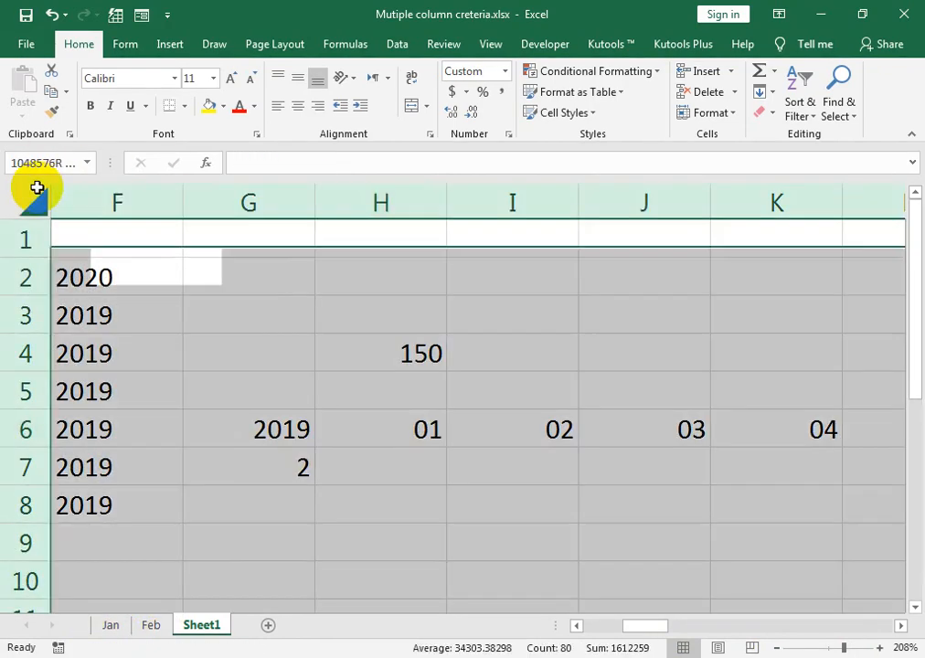
double_click(448, 213)
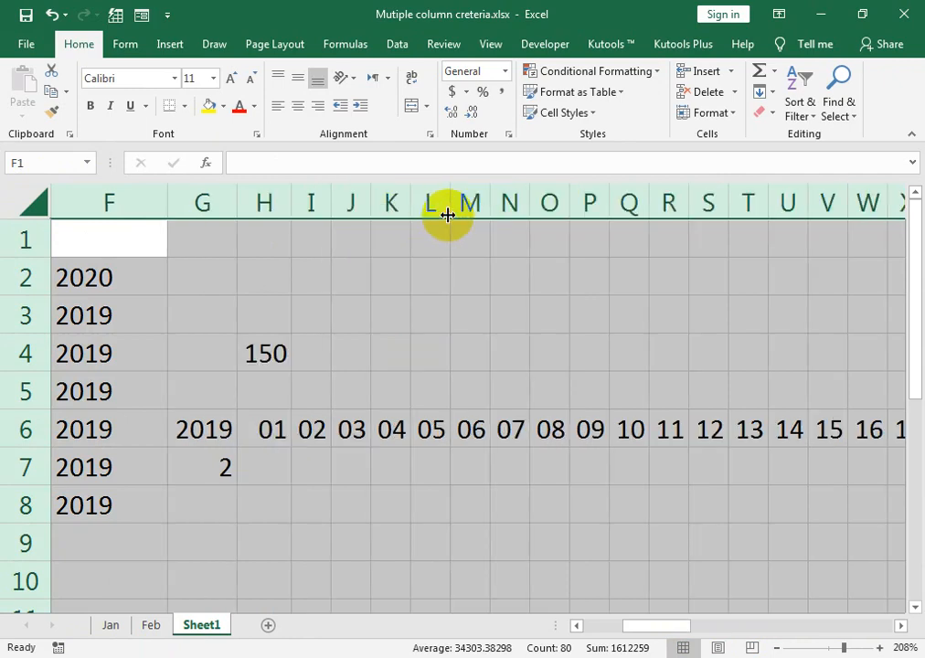
Move the DAYS360 result cell from H4 to G3, declining to overwrite any existing data.
left_click(265, 347)
left_click_drag(265, 332, 200, 370)
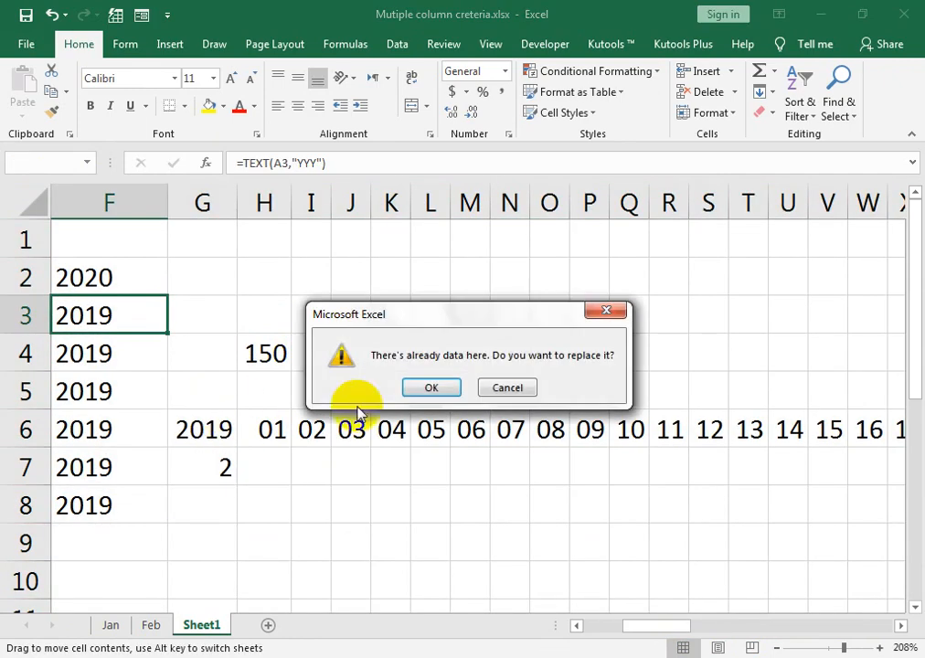
left_click(494, 393)
left_click_drag(274, 333, 200, 316)
Zoom the sheet to the range G6:AK18 and apply all borders to it.
left_click_drag(202, 378, 749, 617)
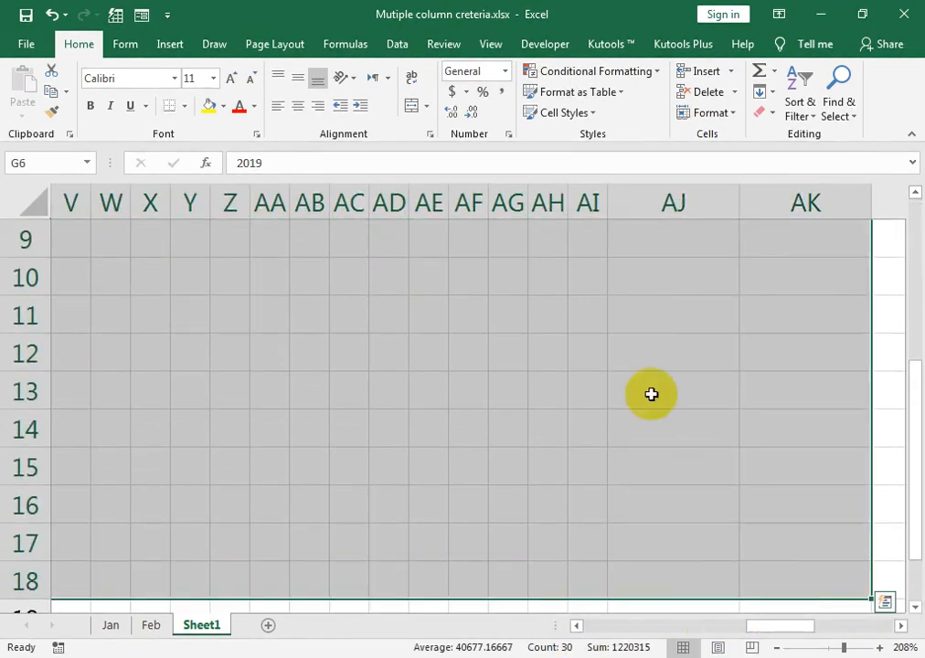
left_click(503, 45)
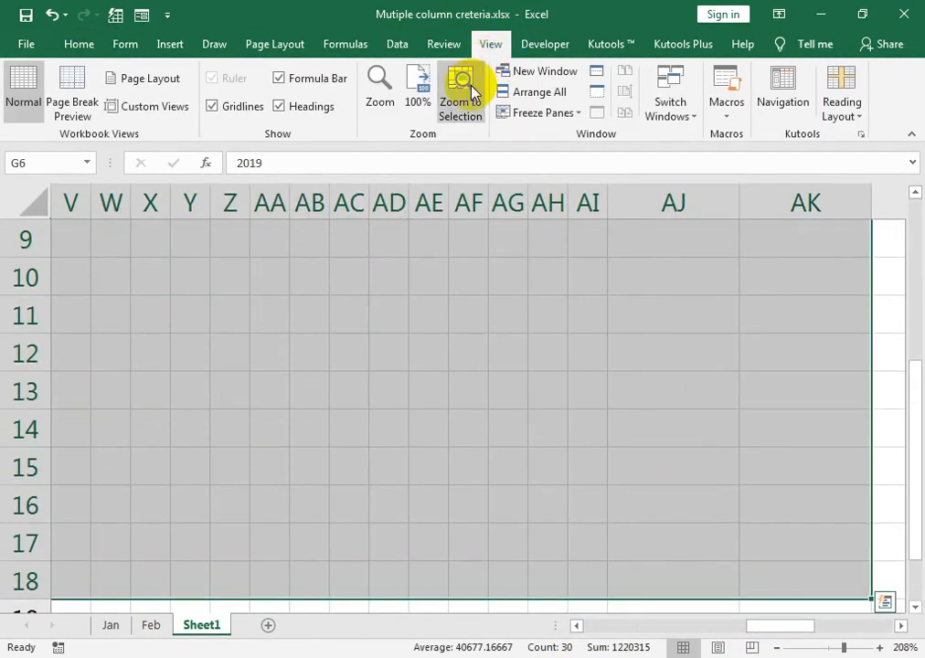
left_click(462, 89)
left_click(80, 44)
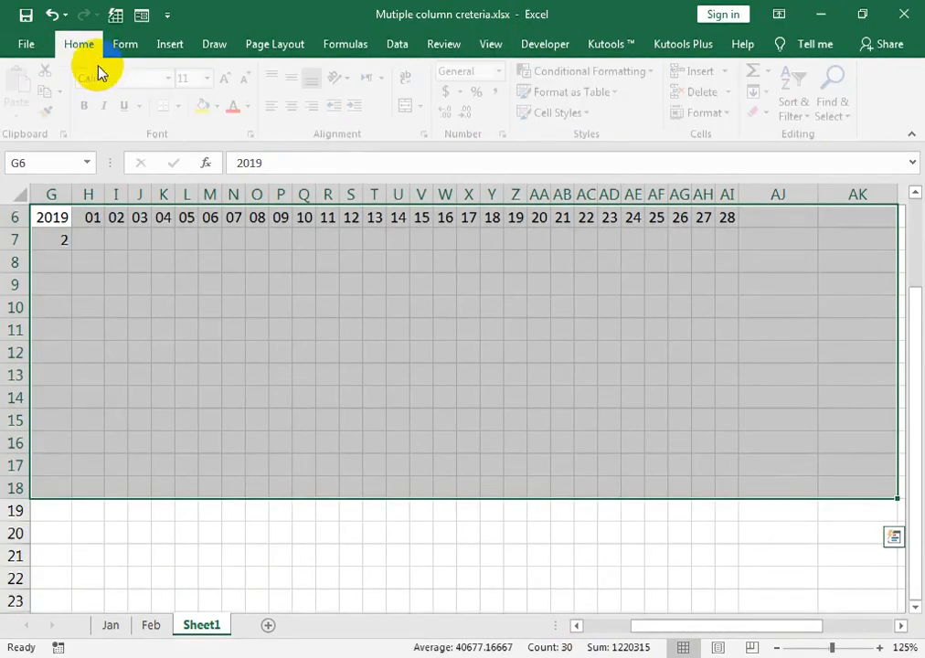
left_click(185, 108)
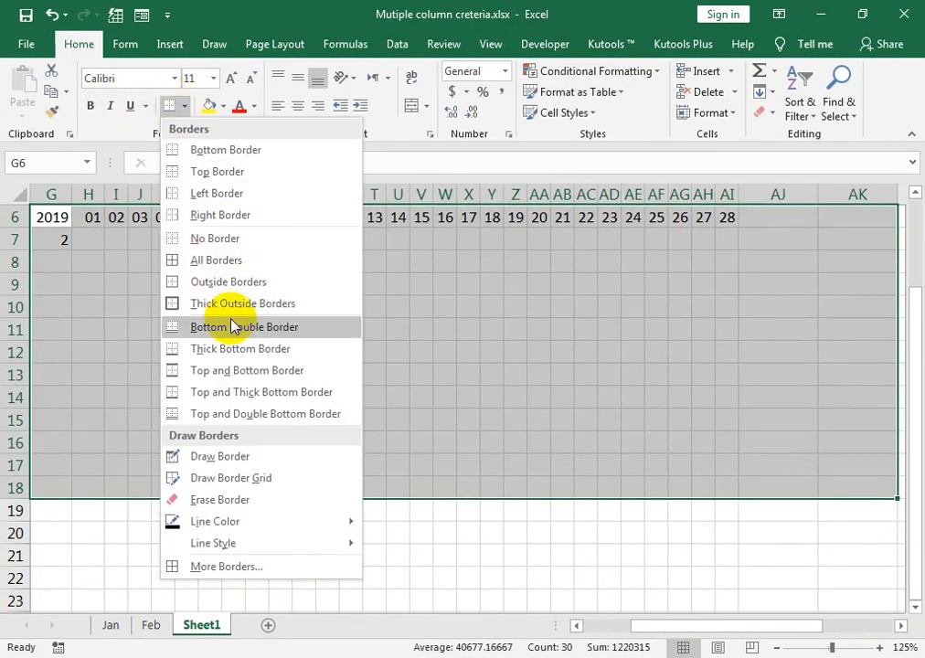
left_click(215, 255)
Set the month number in G7 to 3.
left_click_drag(303, 283, 156, 201)
left_click_drag(117, 330, 18, 314)
left_click(295, 331)
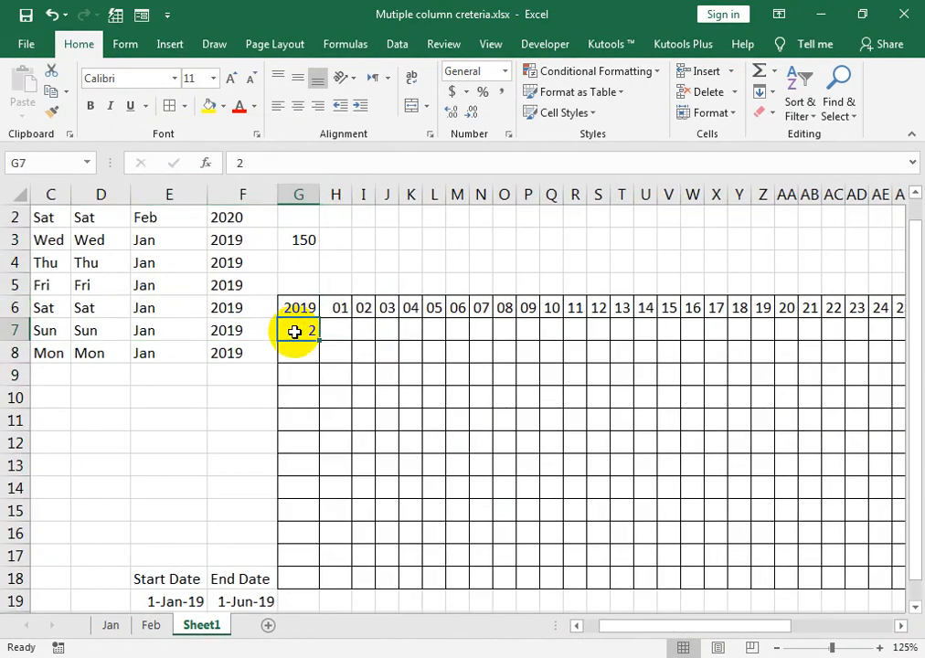
type("3")
key("Return")
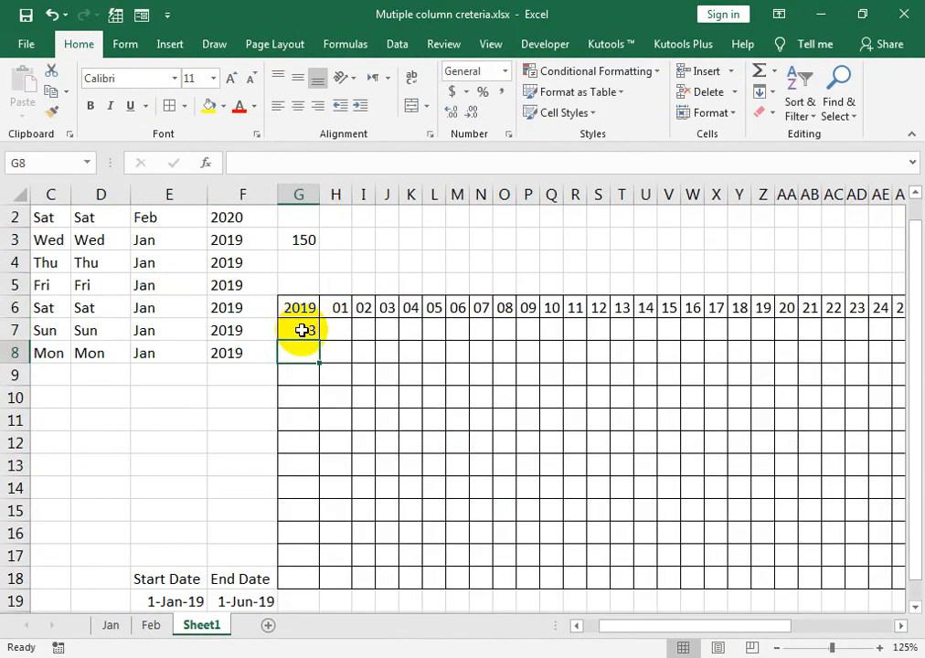
Enter the formula =TEXT(H6,"DDD") in H5 to show the weekday name above the first date.
left_click(346, 287)
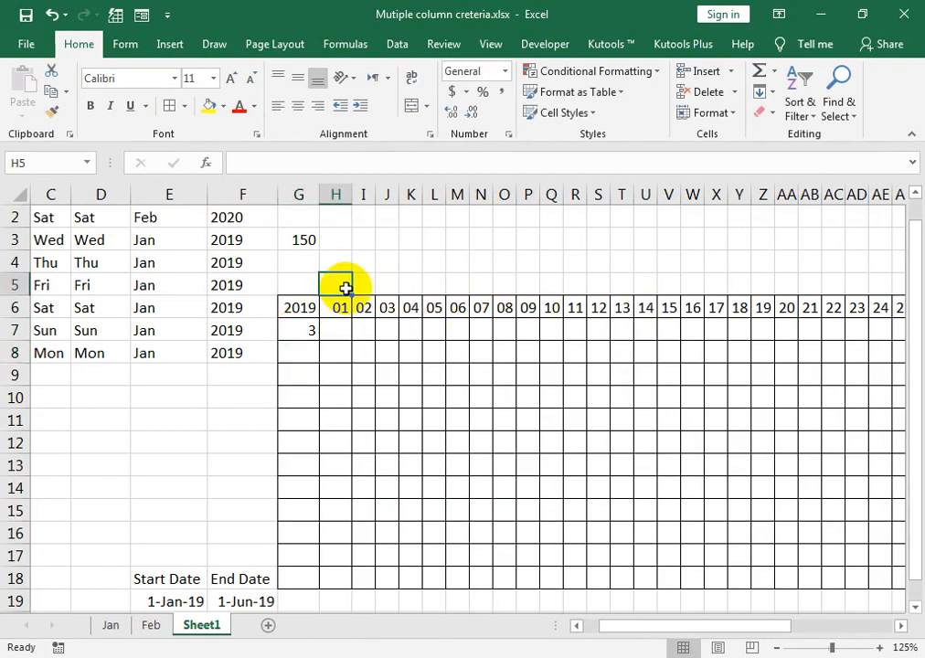
type("=")
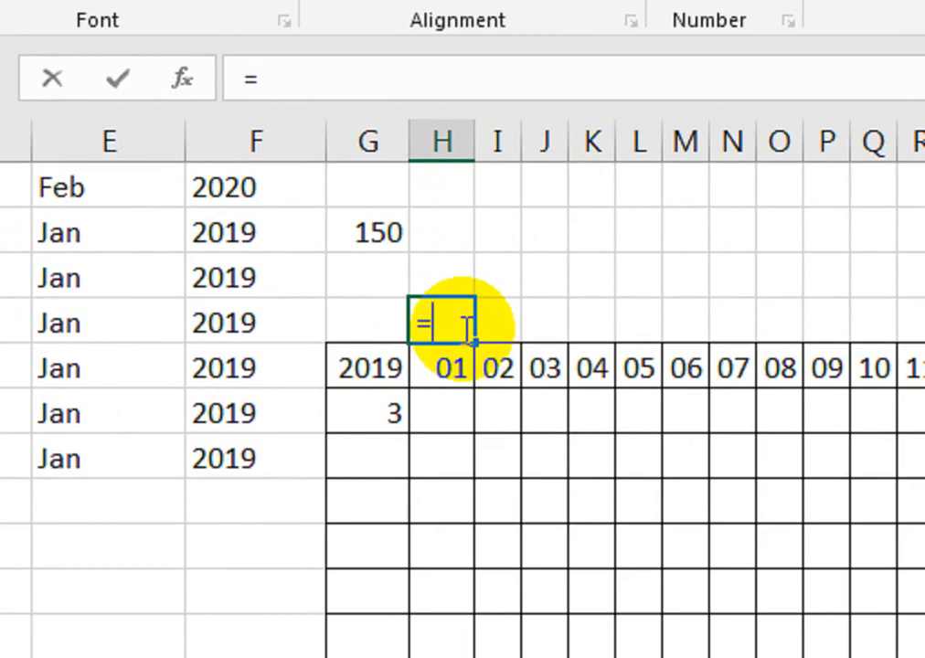
type("tet")
key("BackSpace")
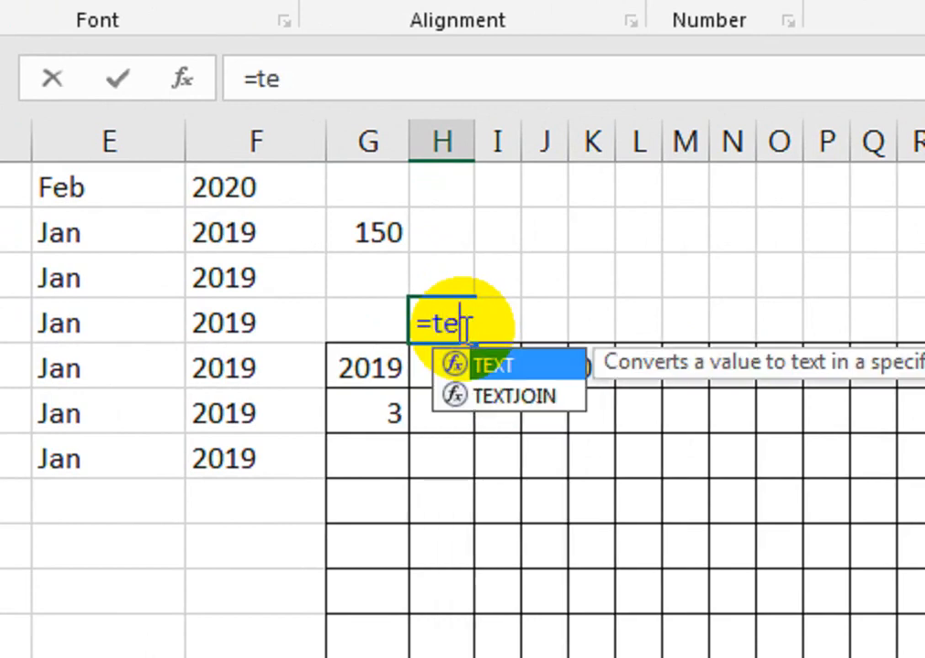
type("xt(")
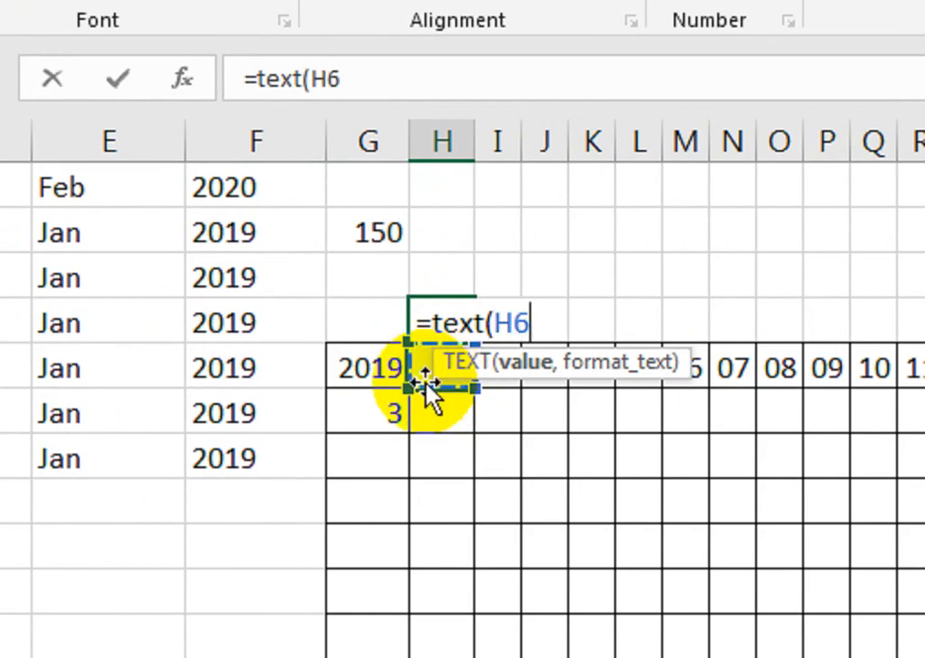
type(",\"\"\"")
key("BackSpace")
key("BackSpace")
type("DD")
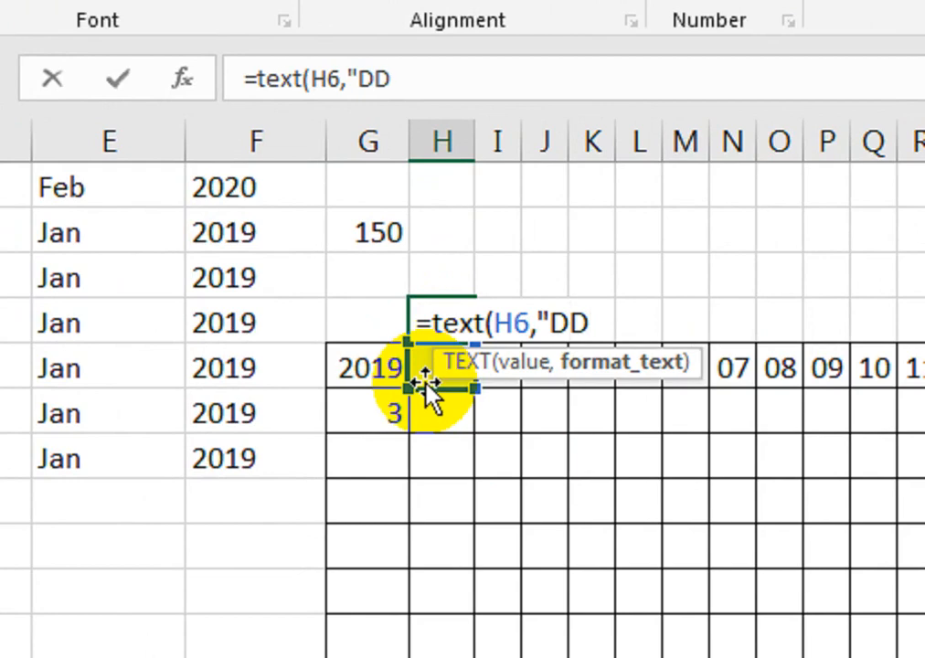
type("D)")
key("Return")
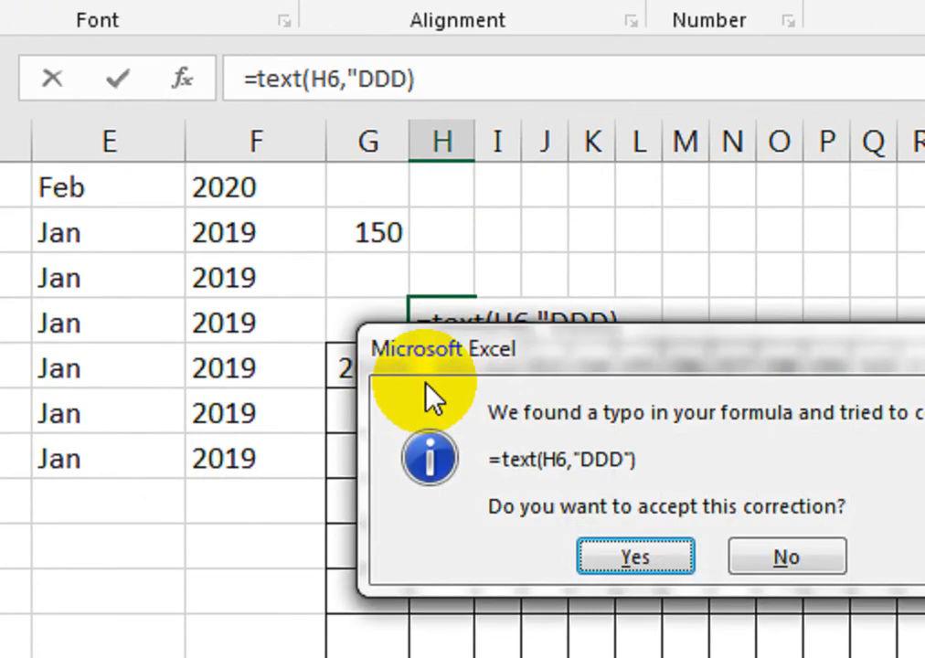
key("Return")
Fill the weekday formula from H5 across to AK5 and extend the row 6 date formula to AL6.
left_click(452, 310)
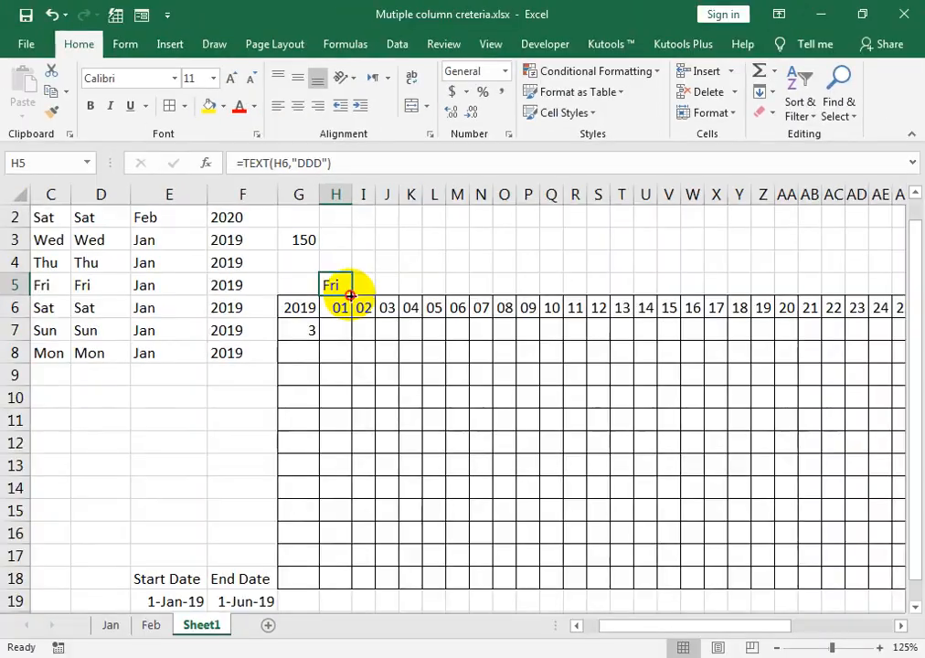
left_click_drag(472, 343, 639, 310)
left_click_drag(465, 307, 712, 348)
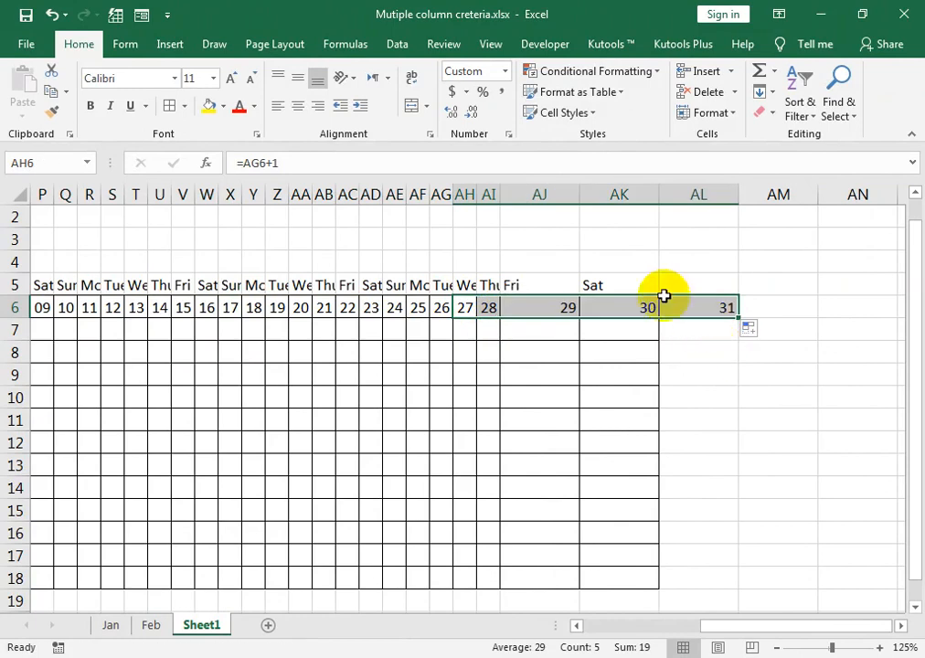
Autofit all column widths and fill the weekday formula from AK5 into AL5.
left_click(18, 195)
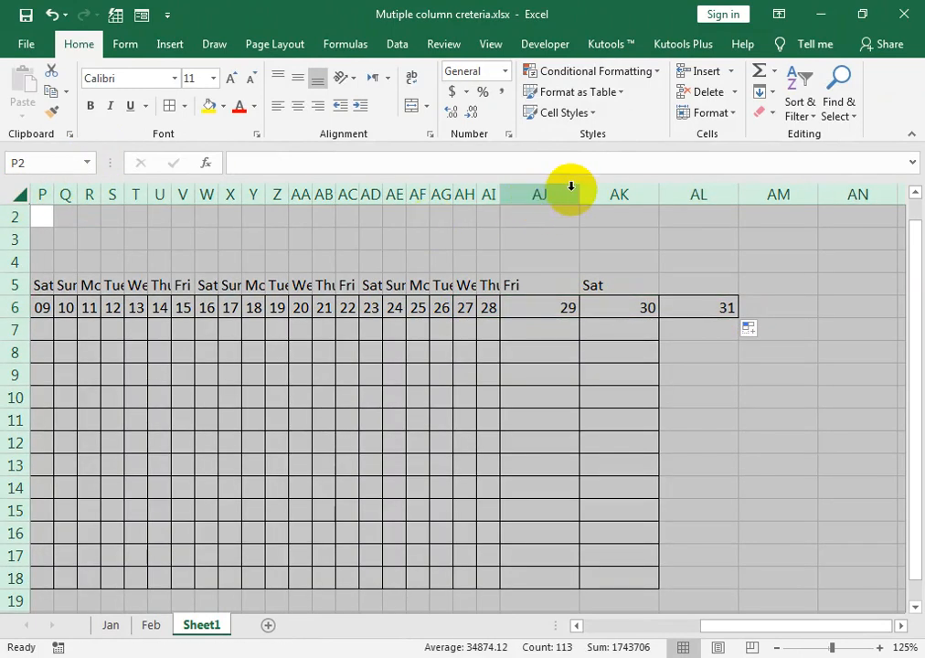
double_click(579, 187)
left_click_drag(772, 292, 777, 290)
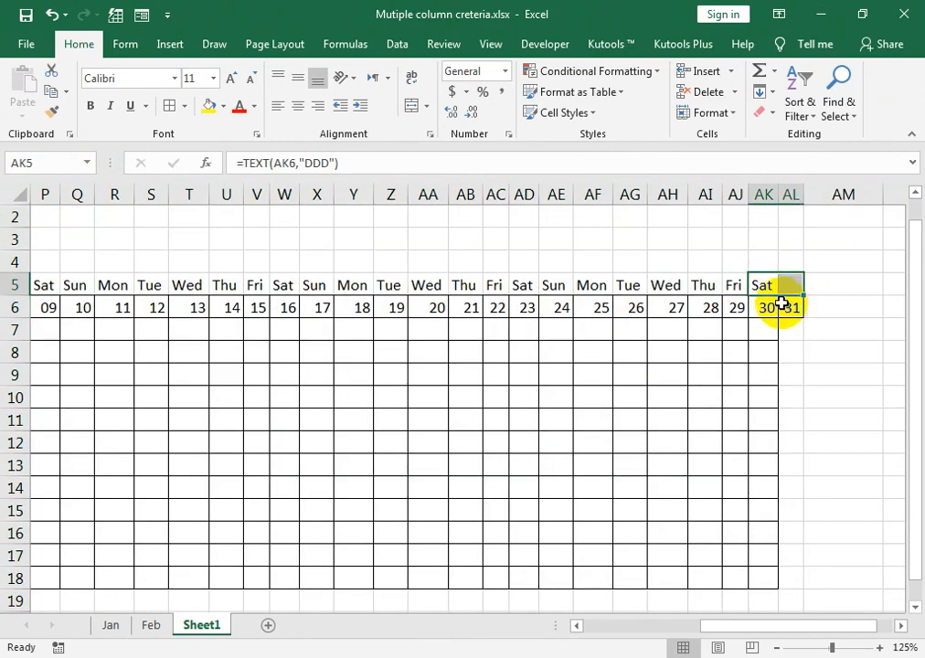
Apply all borders to the whole calendar grid G5:AL18.
left_click_drag(791, 285, 296, 514)
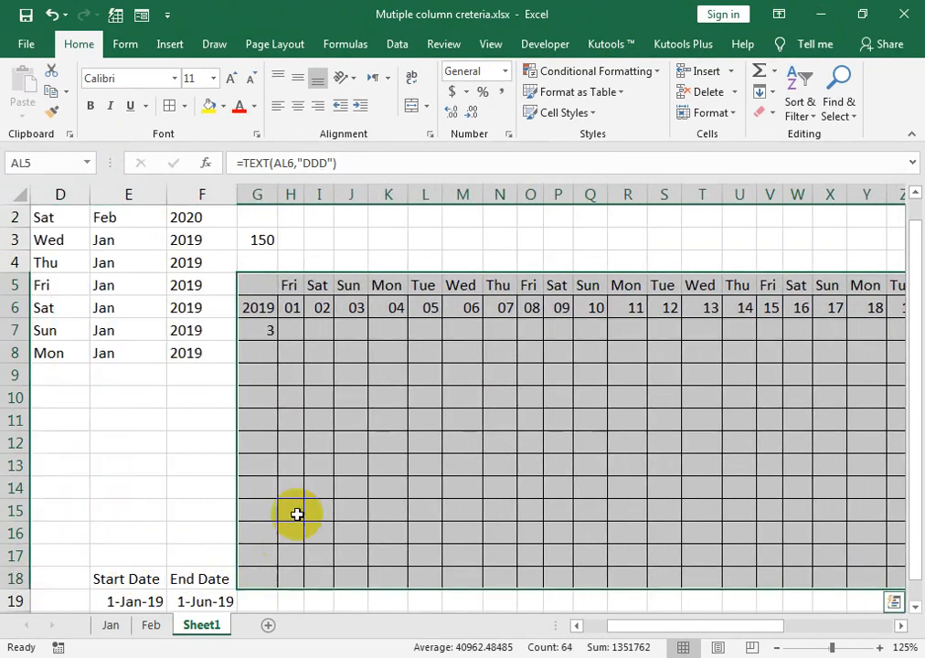
left_click(170, 107)
left_click(285, 310)
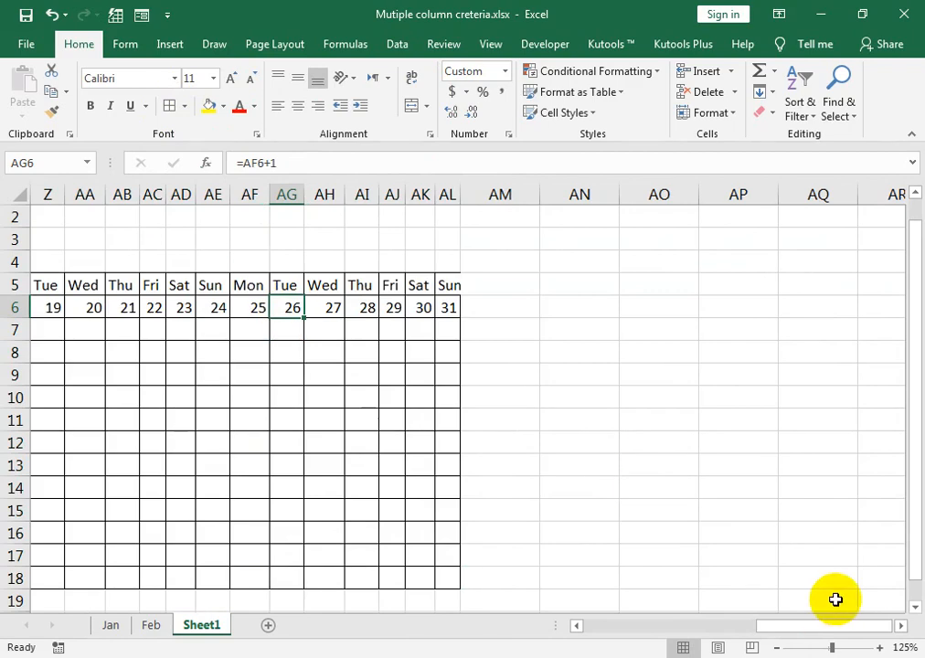
left_click_drag(811, 628, 689, 636)
left_click(718, 646)
left_click(682, 647)
left_click_drag(535, 391, 6, 413)
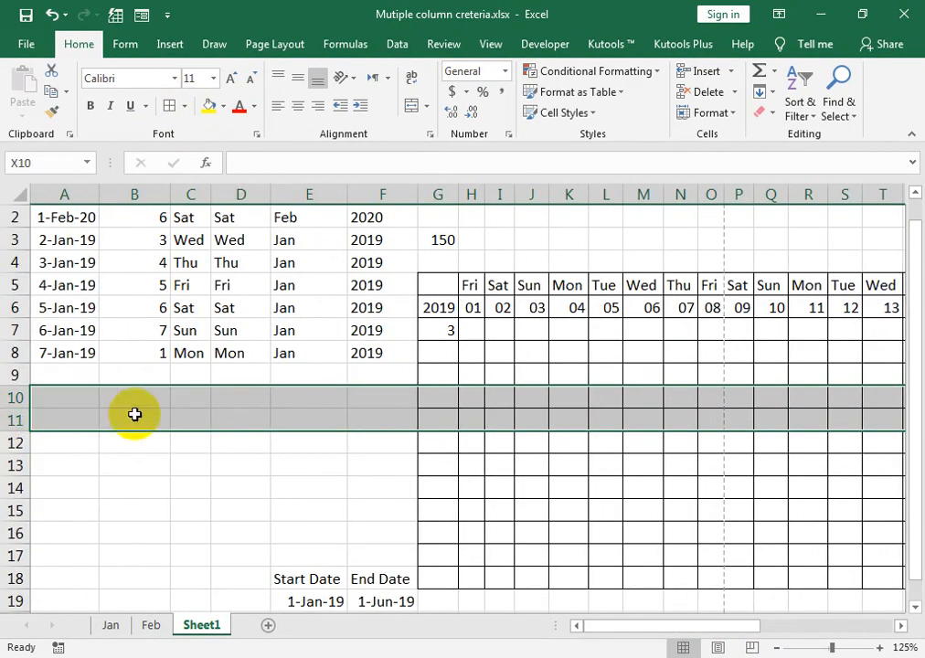
Replace the year in G6 with 20 to test the weekday row against another year.
left_click(438, 309)
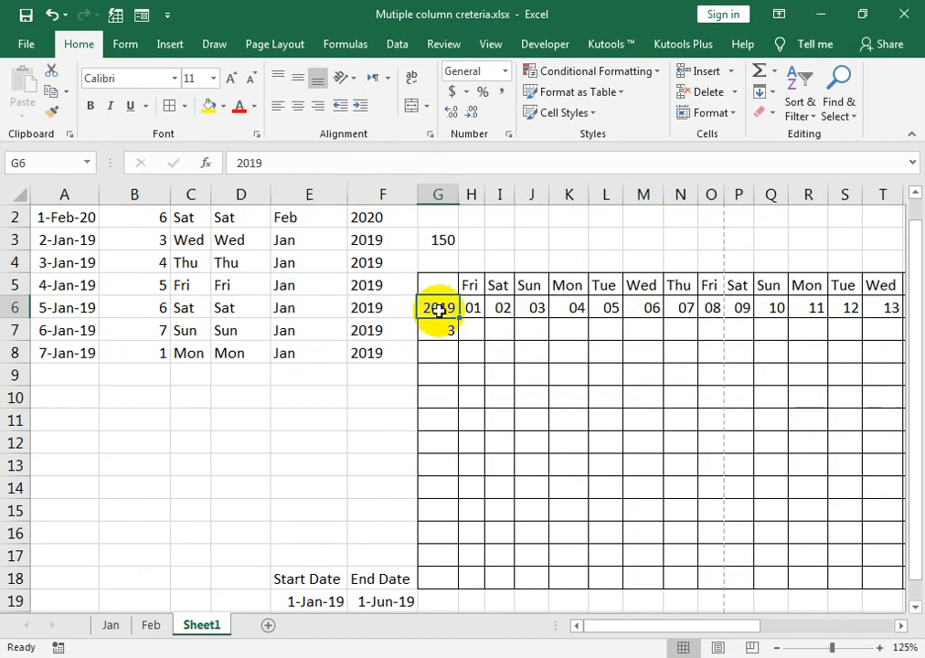
left_click(445, 329)
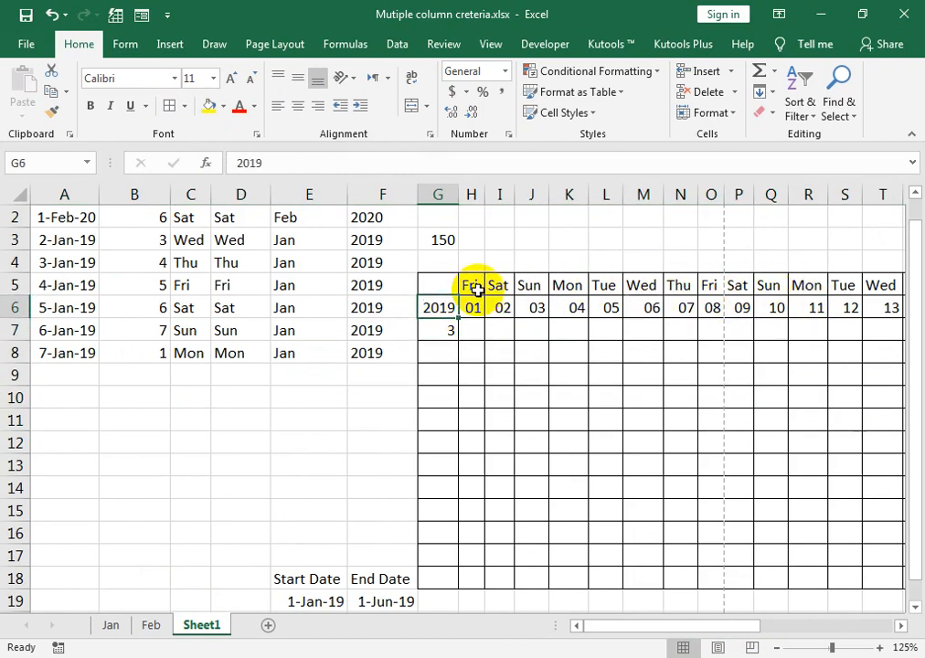
type("201")
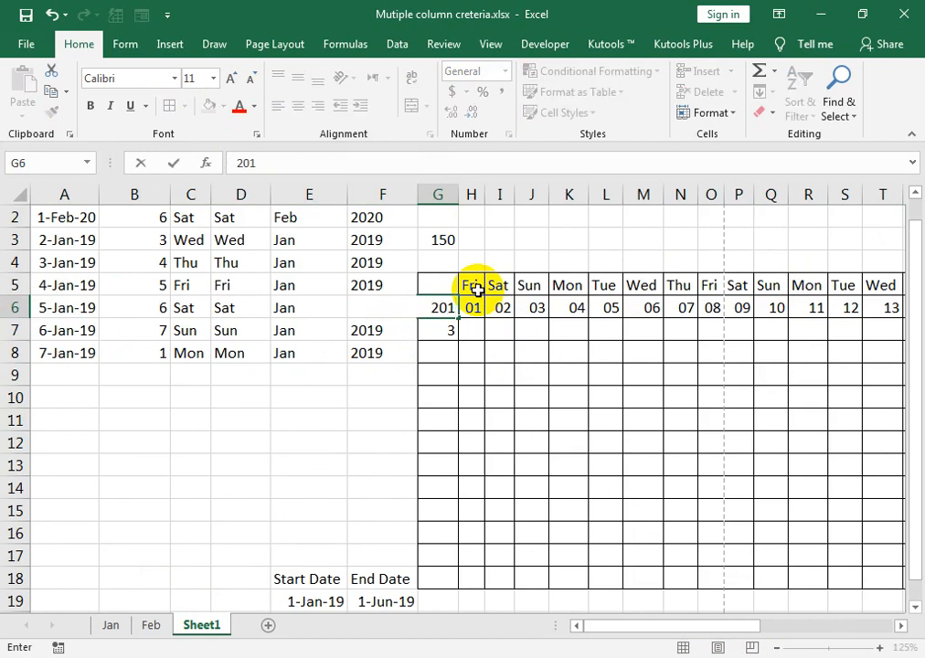
type("3")
key("Return")
type("2")
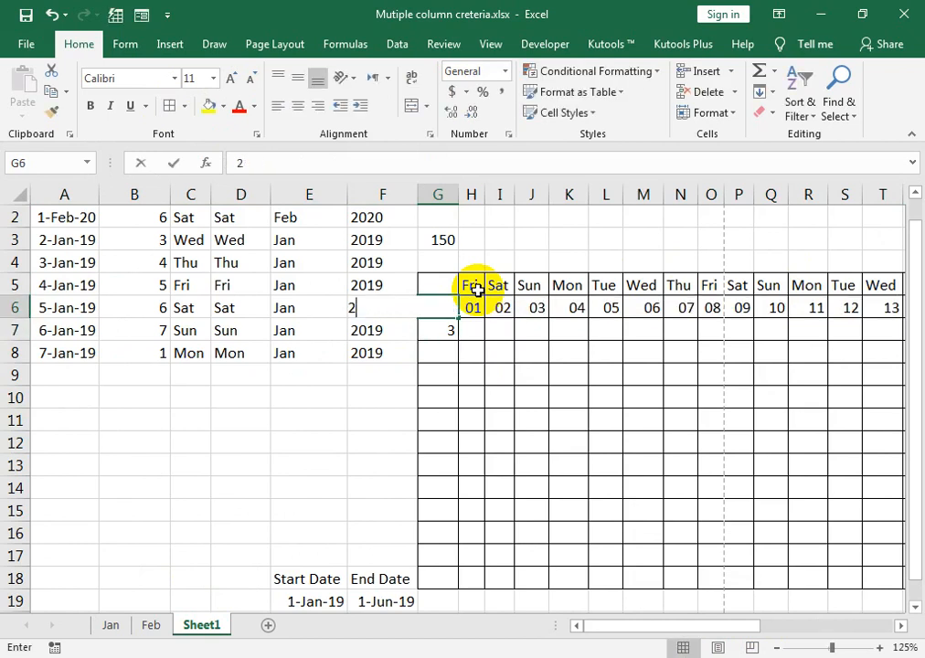
type("0")
key("Return")
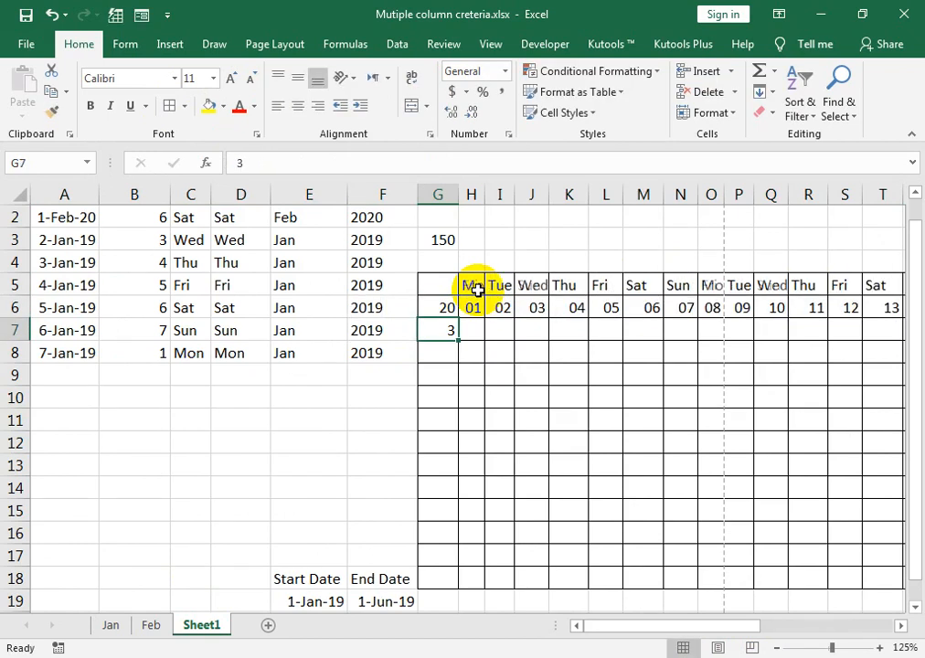
Set the year in G6 to 2025 and check the DATE formula behind the first day in H6.
type("2")
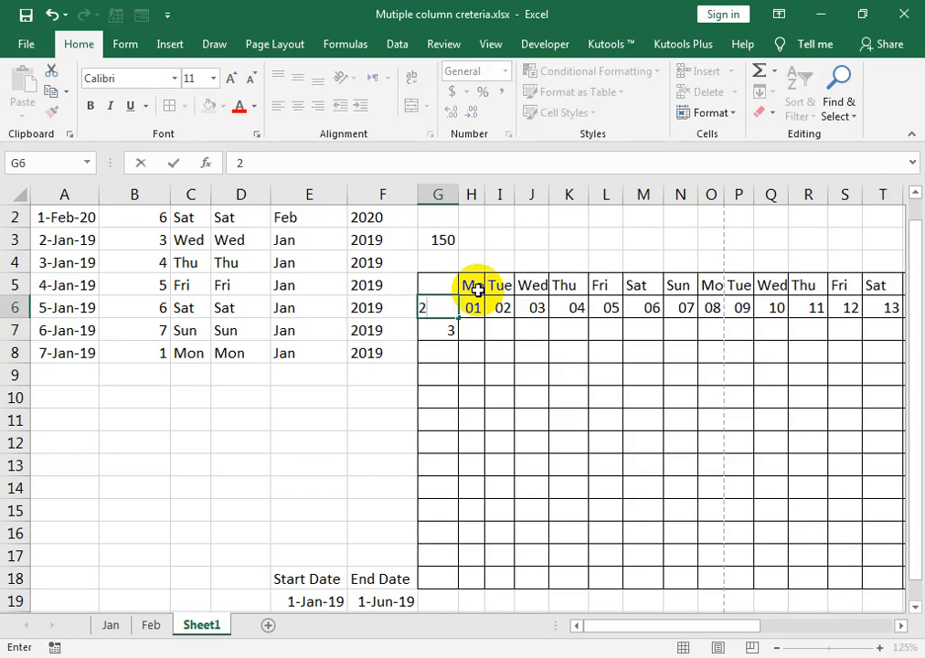
key("Return")
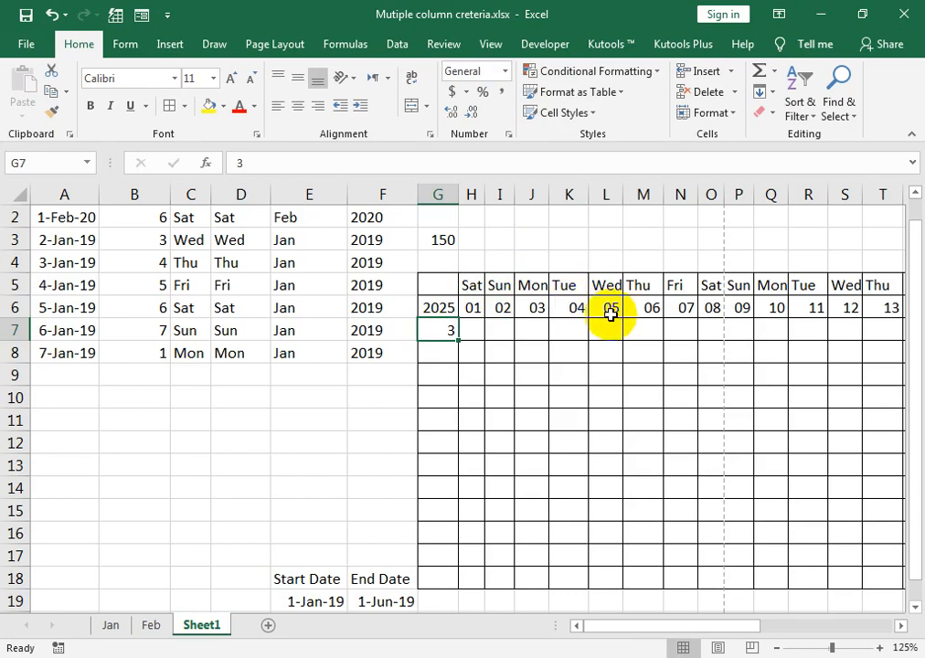
double_click(472, 308)
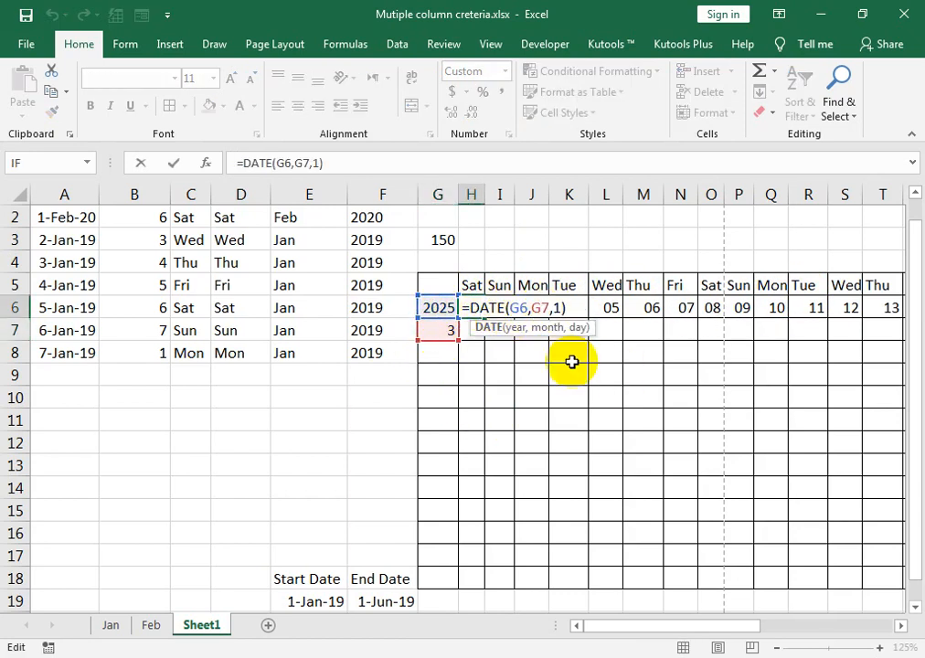
key("Return")
Set the month in G7 to 12 to test the calendar with another month.
left_click(447, 336)
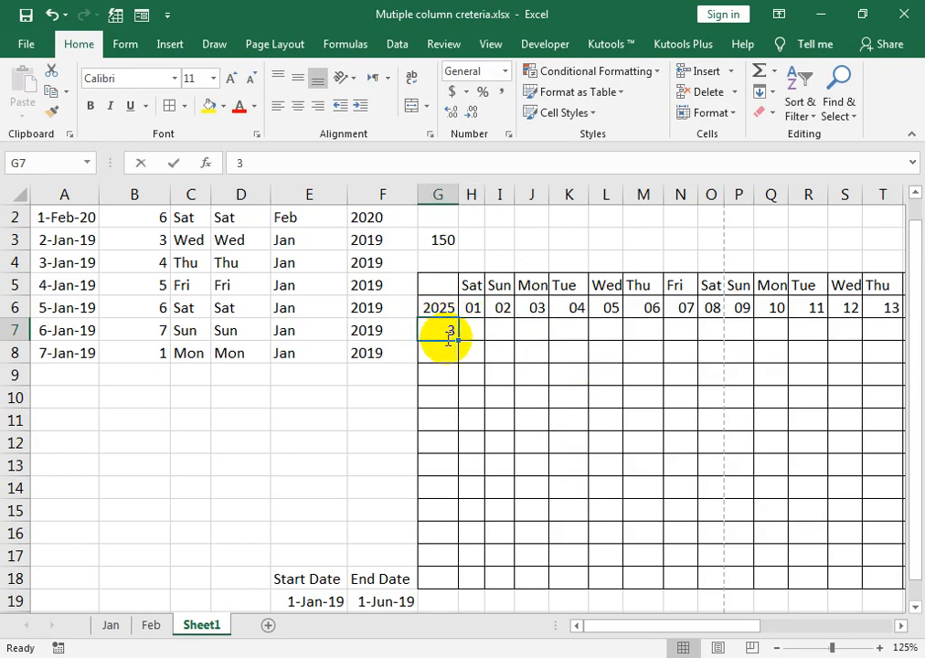
type("12")
key("Return")
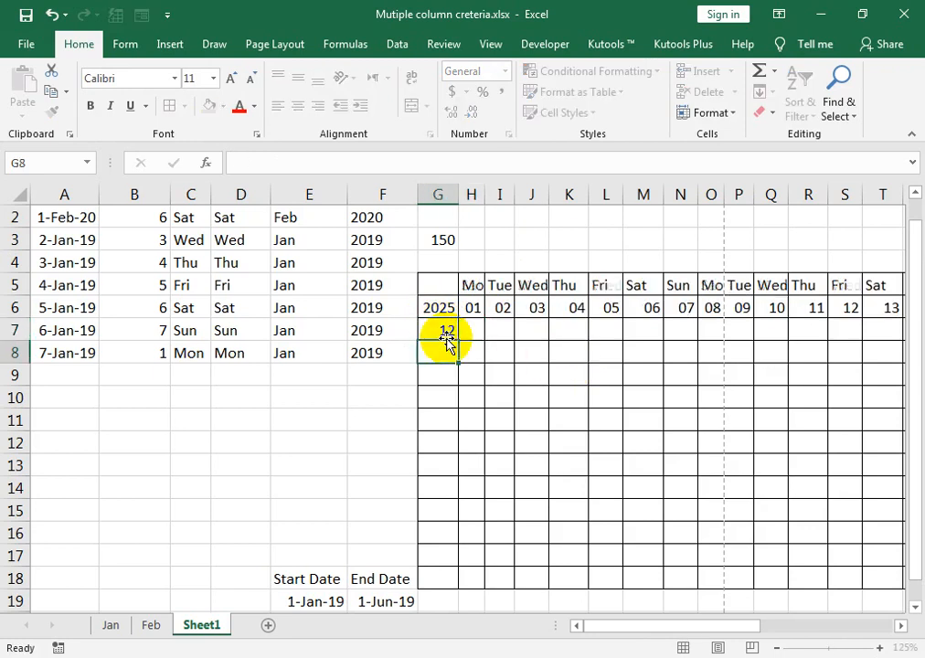
left_click(462, 327)
left_click(448, 333)
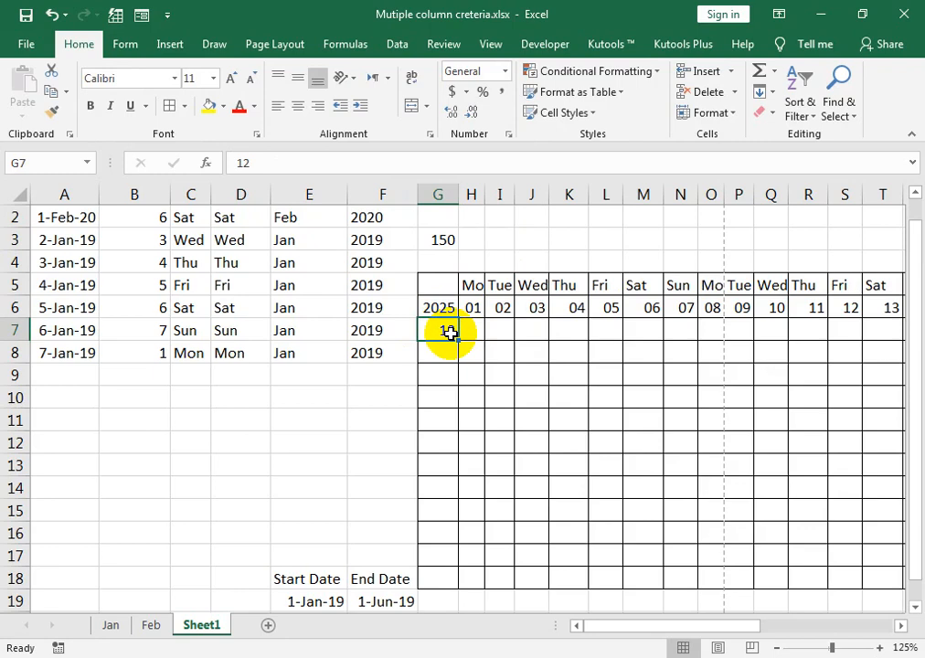
Make the year and month cells G6:G7 bold.
left_click_drag(834, 647, 849, 647)
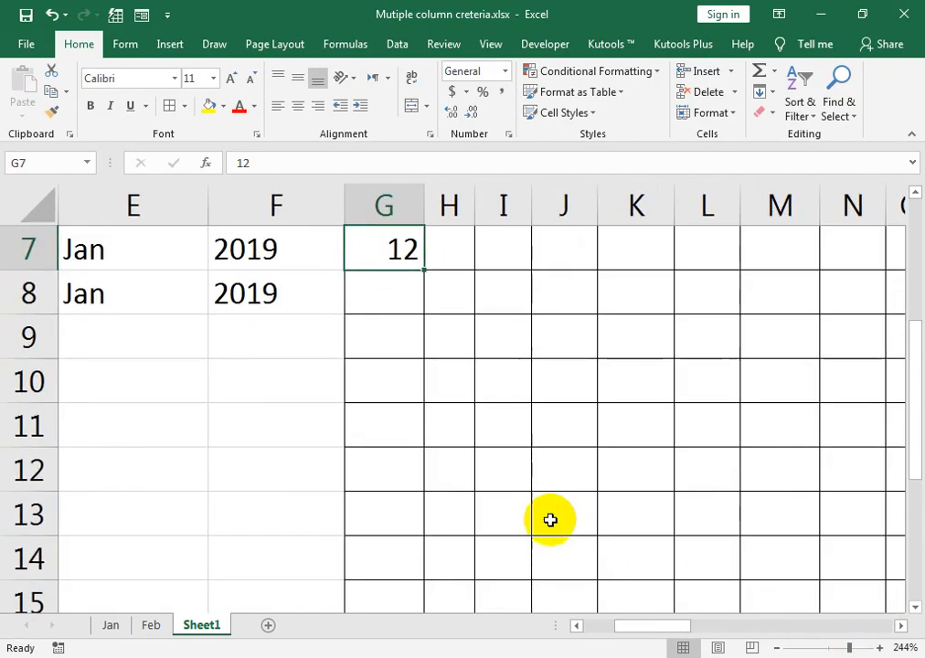
left_click(401, 505)
left_click_drag(392, 487, 395, 514)
left_click(91, 106)
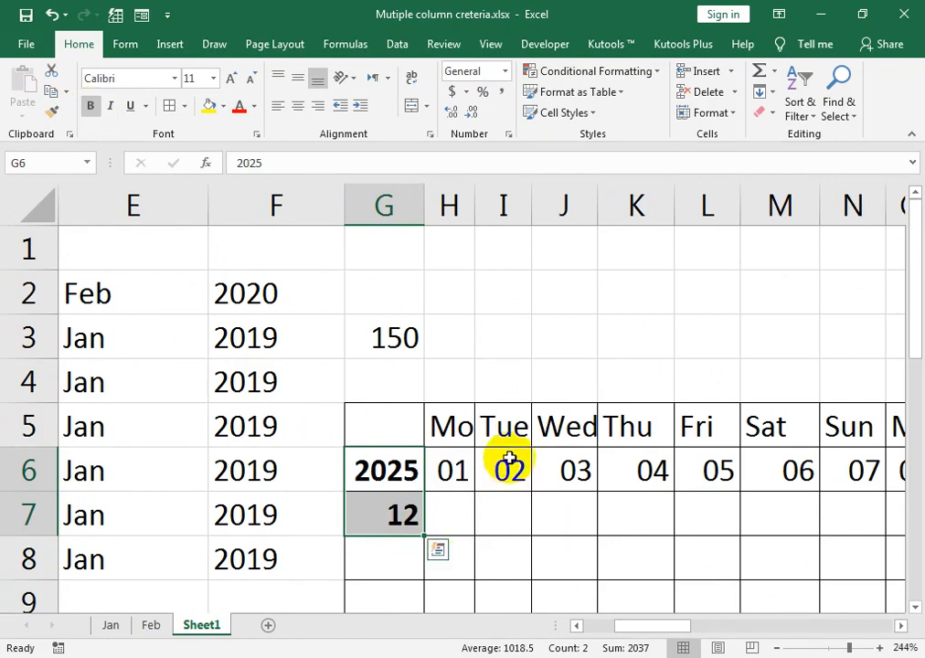
Merge and center the cells G4:I4 above the calendar as a month heading.
left_click(399, 377)
left_click_drag(407, 378, 500, 374)
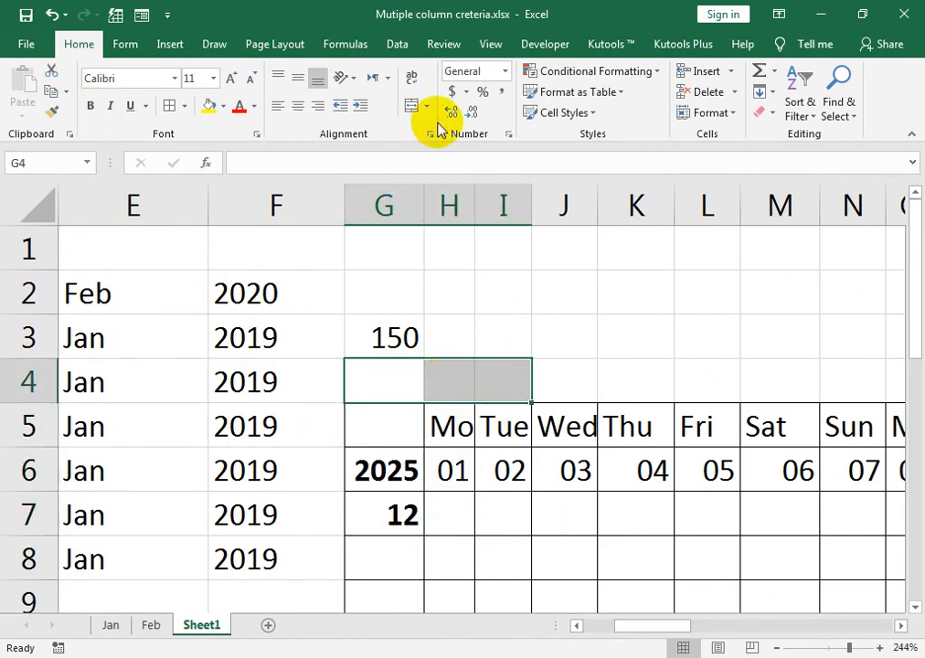
left_click(413, 109)
Enter =TEXT(H6,"mmm") in the merged heading cell G4 to show the month name.
type("=tetx")
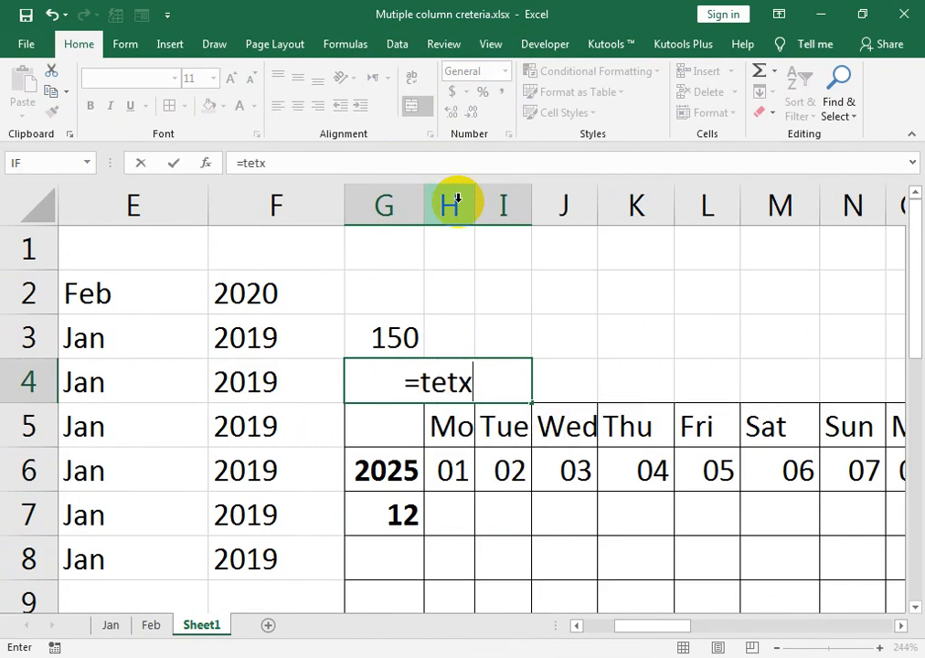
key("BackSpace")
key("BackSpace")
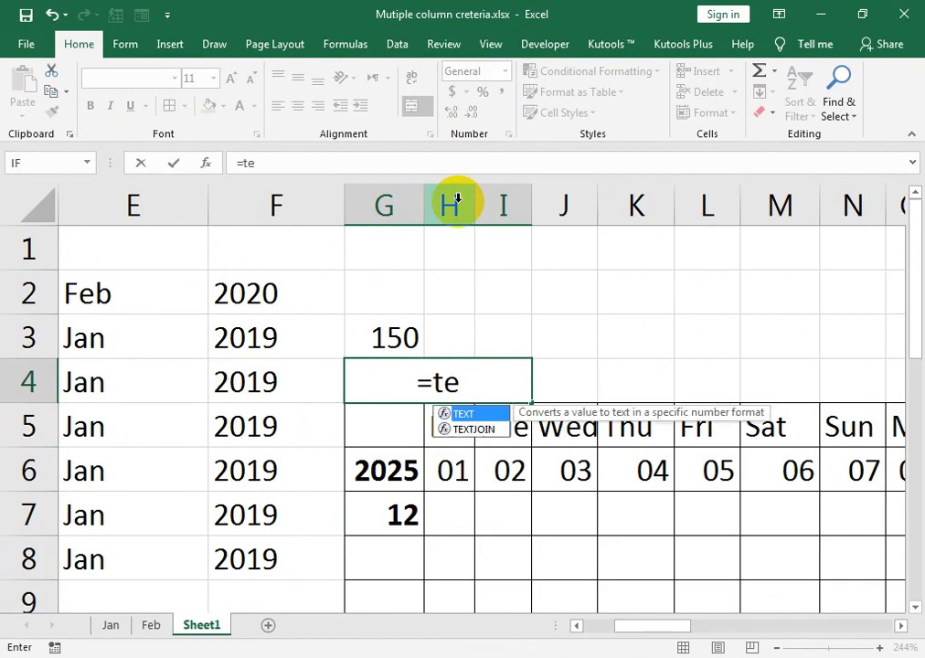
type("xt(")
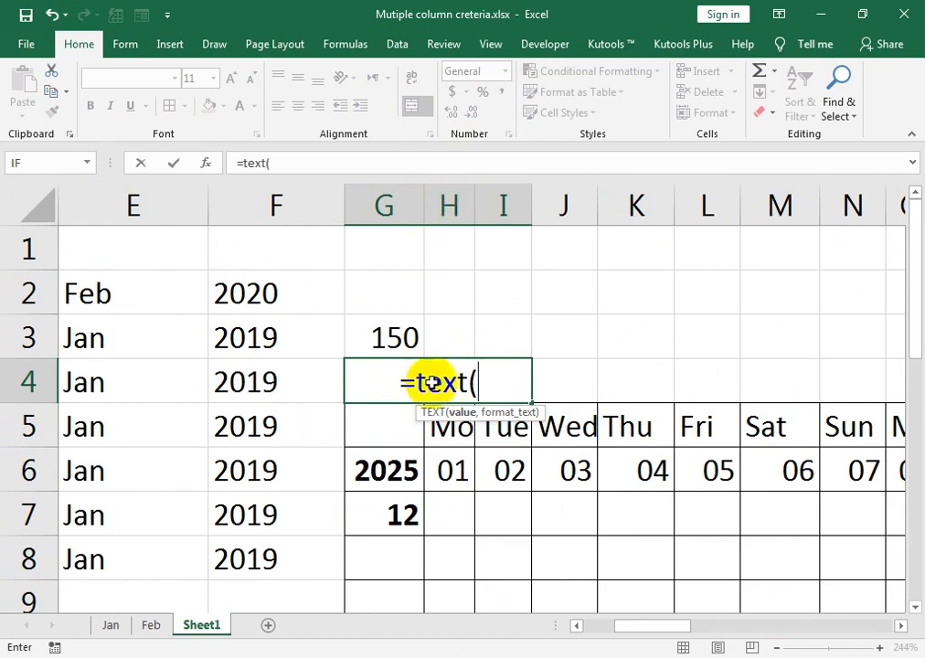
left_click(450, 428)
left_click(457, 468)
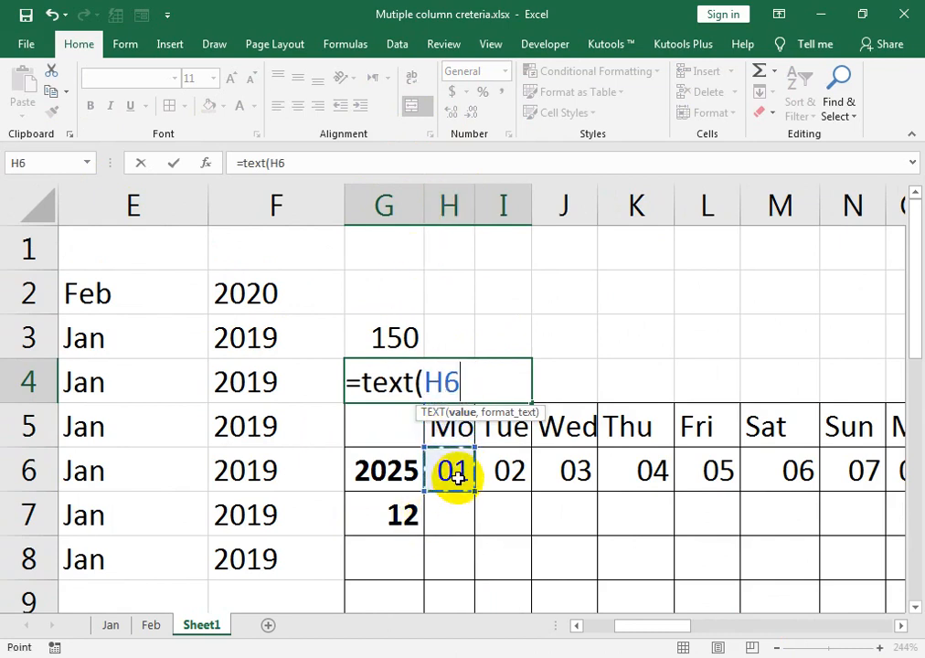
type(",\"yyy")
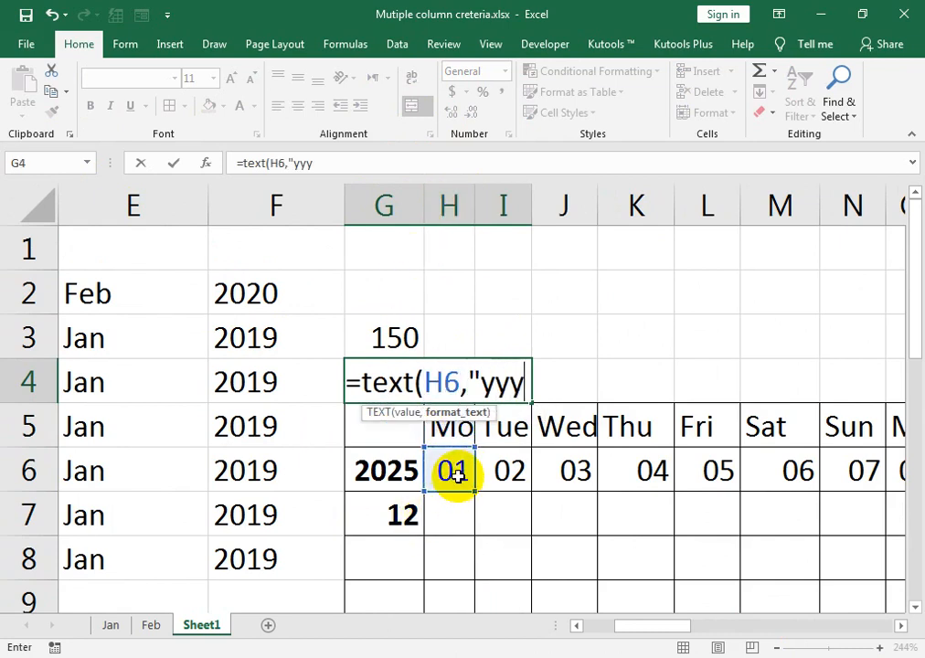
type("y")
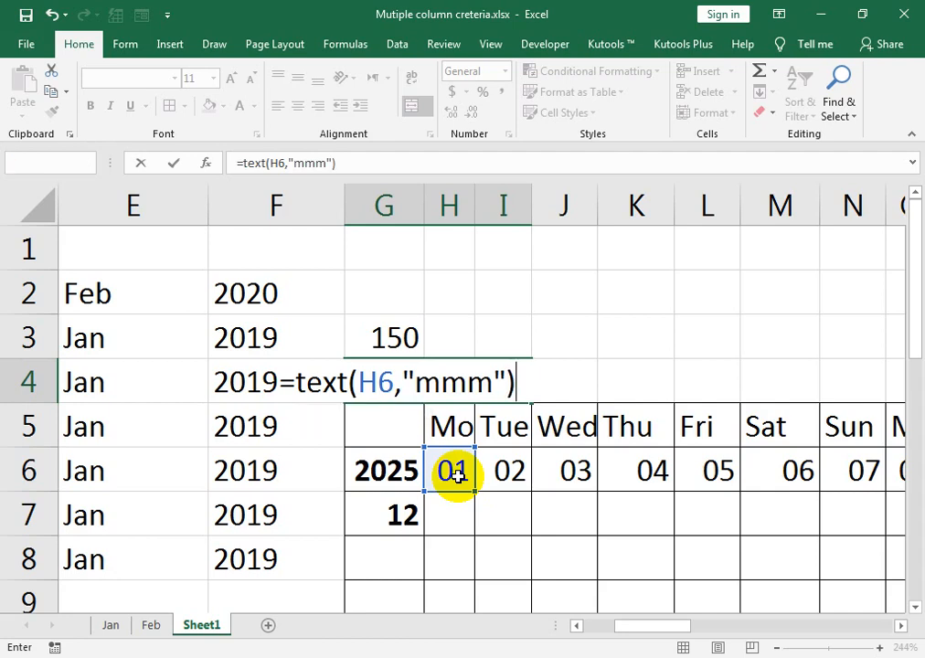
key("Return")
Set the month in G7 to 11 to test the month heading.
key("Up")
key("Right")
key("Down")
key("Left")
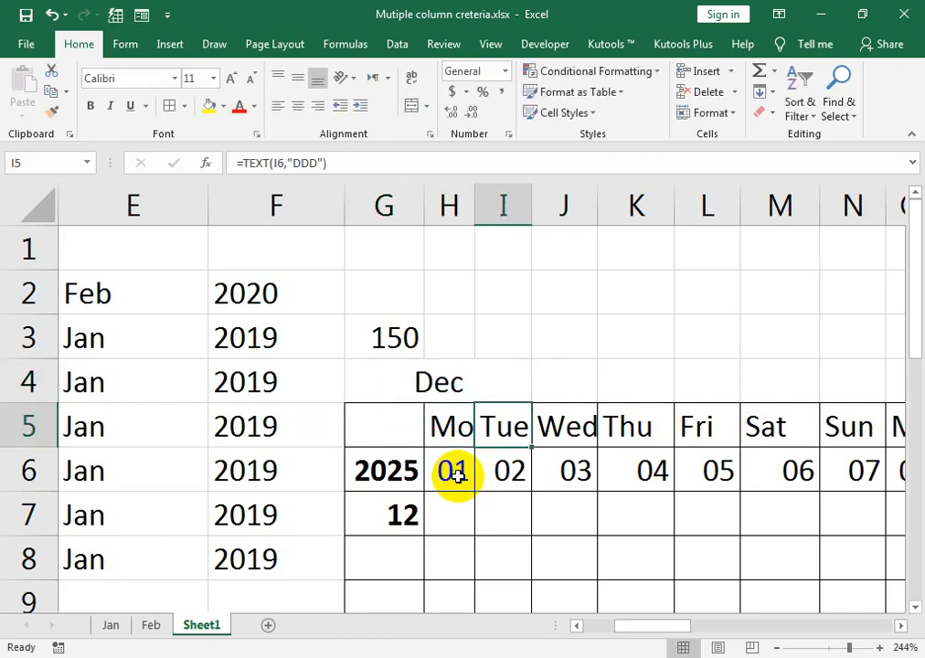
key("Down")
key("Down")
key("Left")
key("Left")
type("12")
key("BackSpace")
type("1")
key("Return")
Set the month in G7 to 10.
key("Up")
type("1")
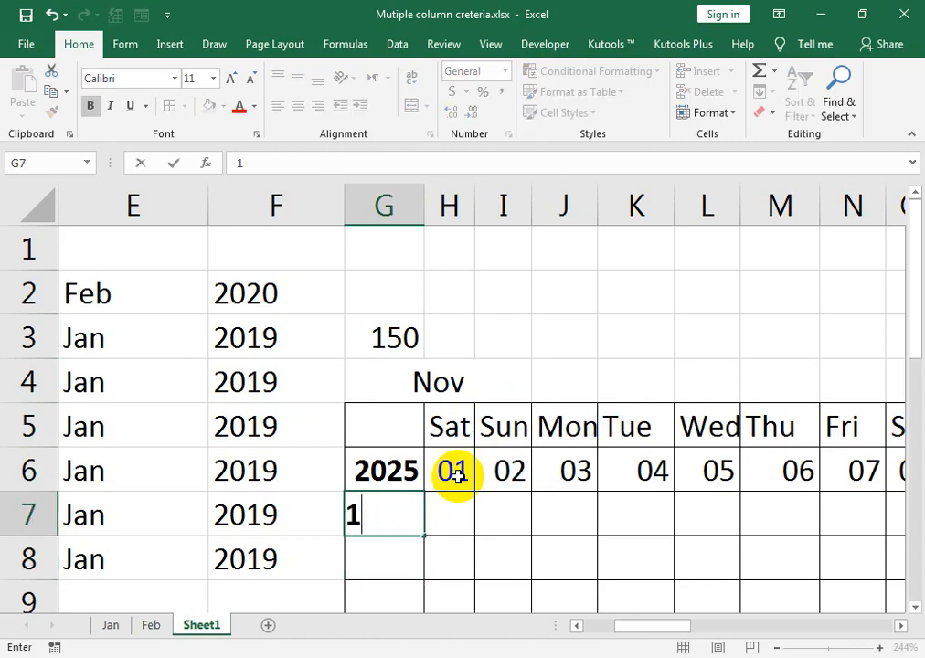
type("0")
key("Return")
key("Up")
Make the month heading in G4 bold and give it a thick outside border.
left_click(451, 426)
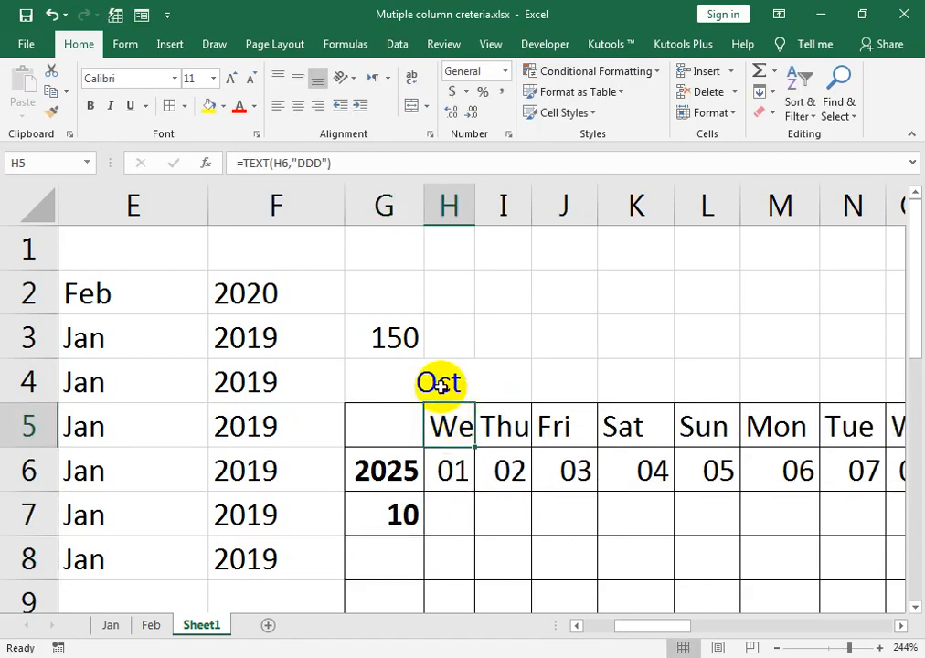
left_click(439, 388)
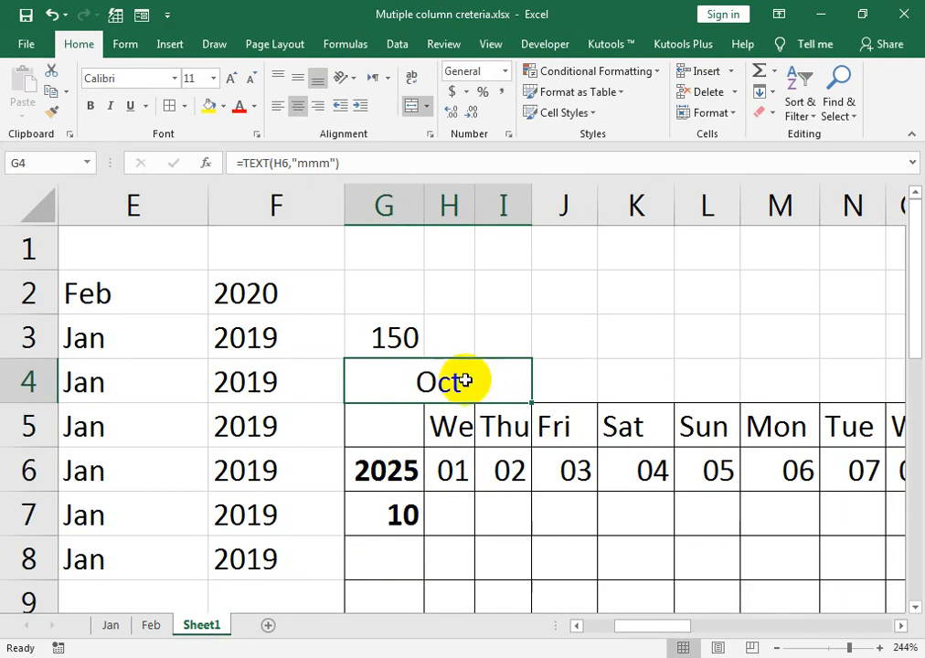
left_click(90, 106)
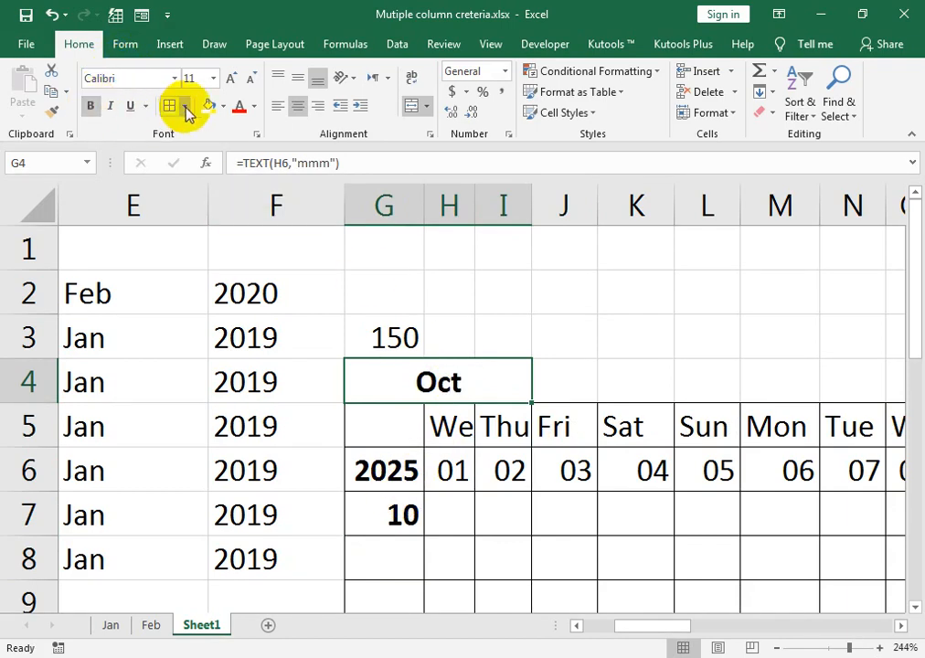
left_click(186, 108)
left_click(210, 283)
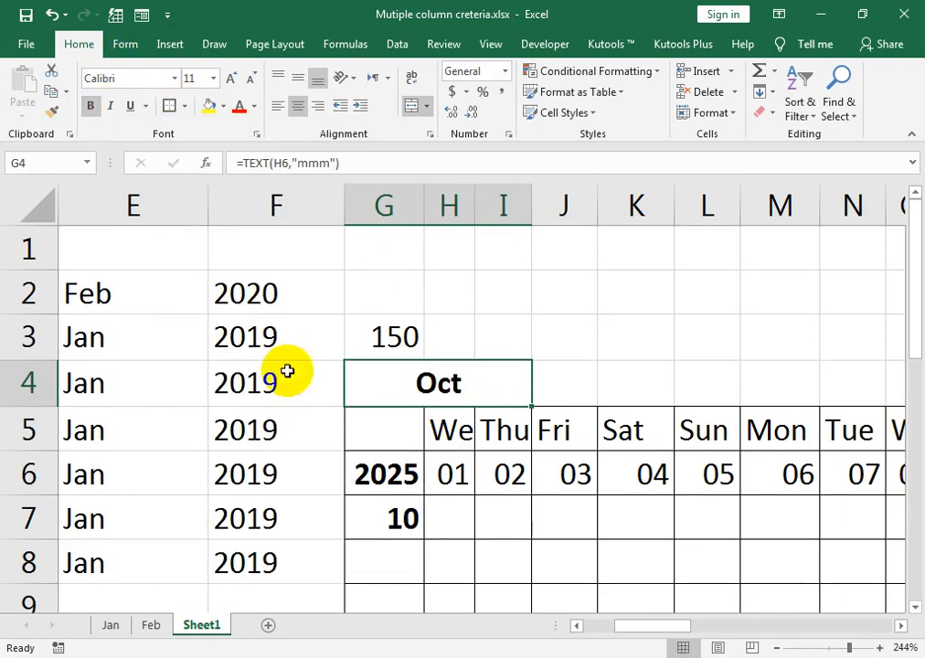
Copy the range G3:AL18 and paste it at A1 of a new worksheet.
left_click(372, 334)
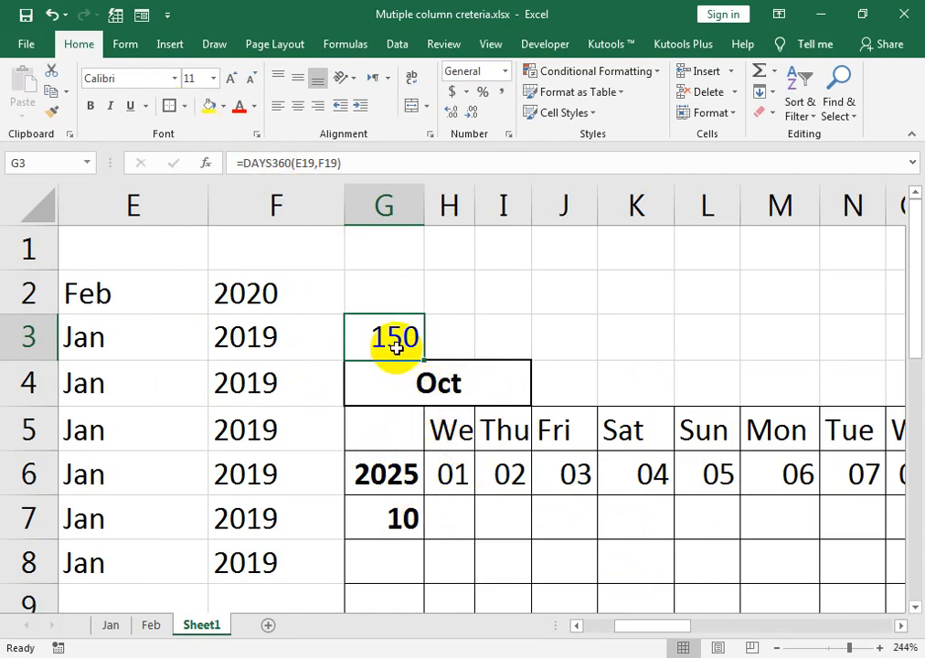
left_click_drag(393, 346, 733, 445)
key("ctrl+c")
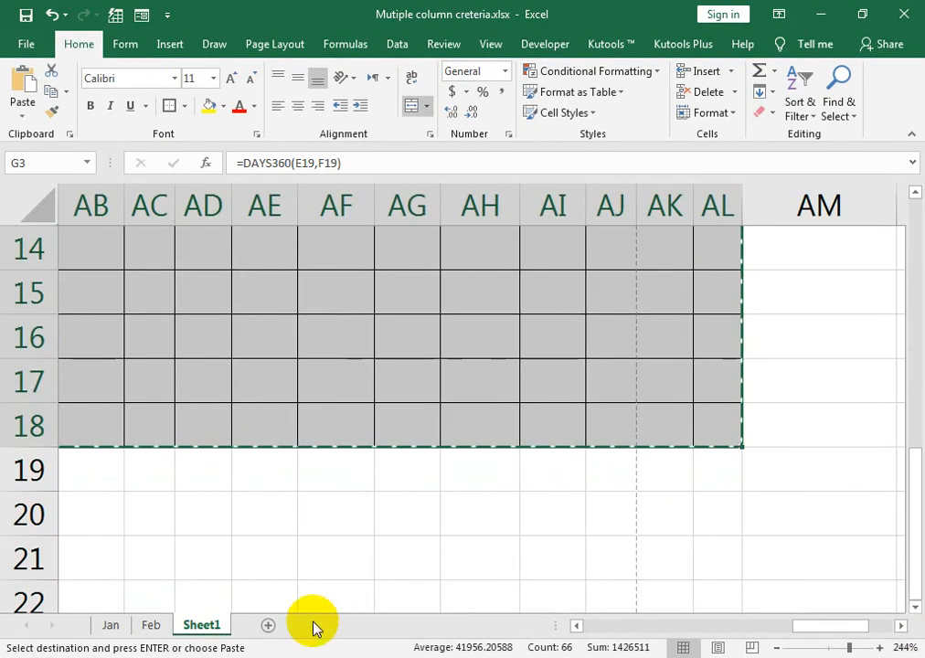
left_click(266, 627)
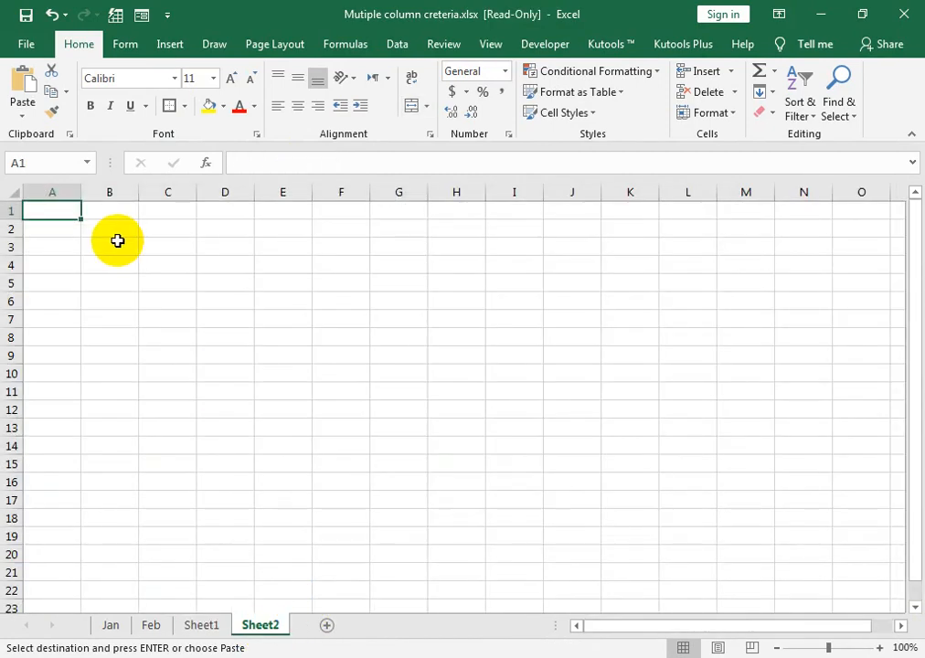
key("ctrl+v")
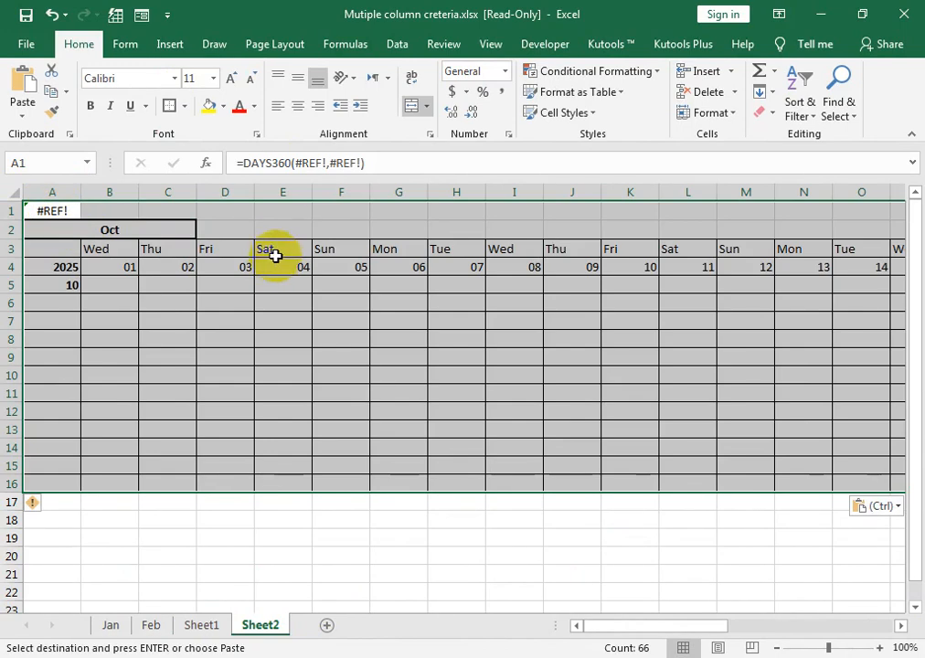
Apply the source column widths to the pasted calendar with Paste Special.
right_click(174, 249)
left_click(206, 354)
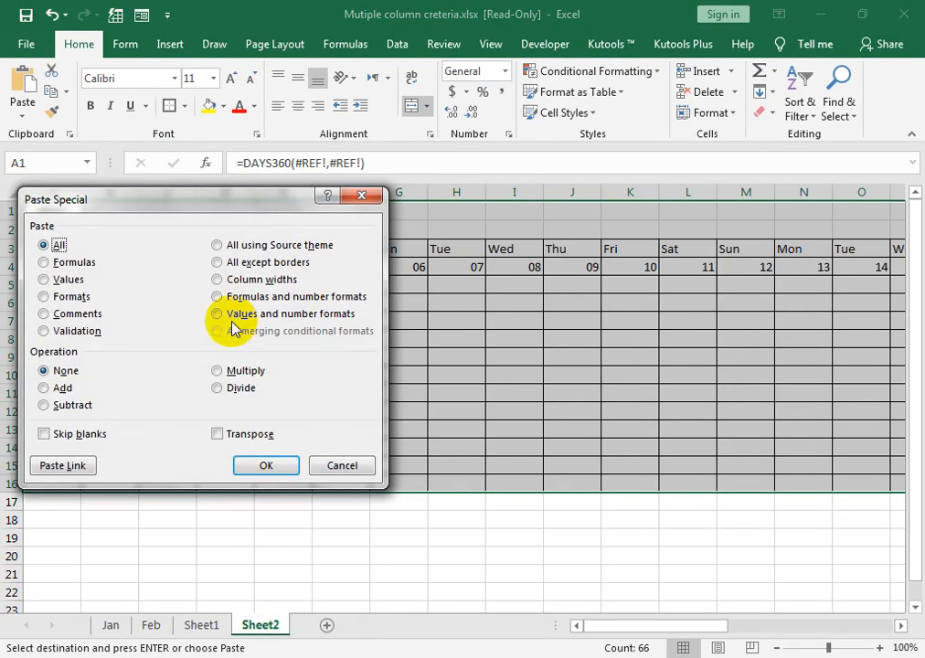
left_click_drag(221, 229, 327, 427)
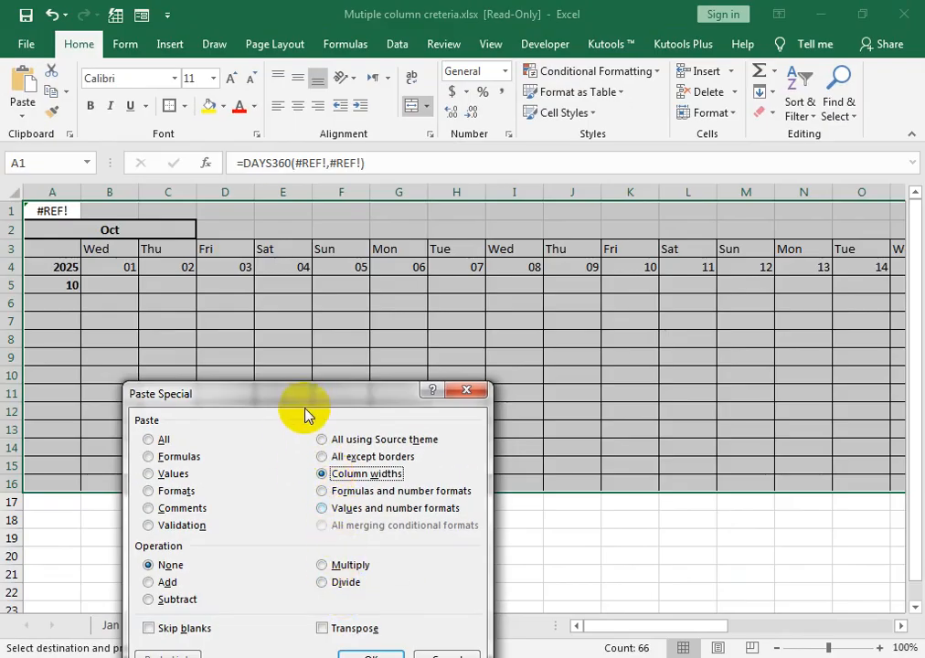
left_click_drag(310, 393, 318, 331)
left_click(378, 597)
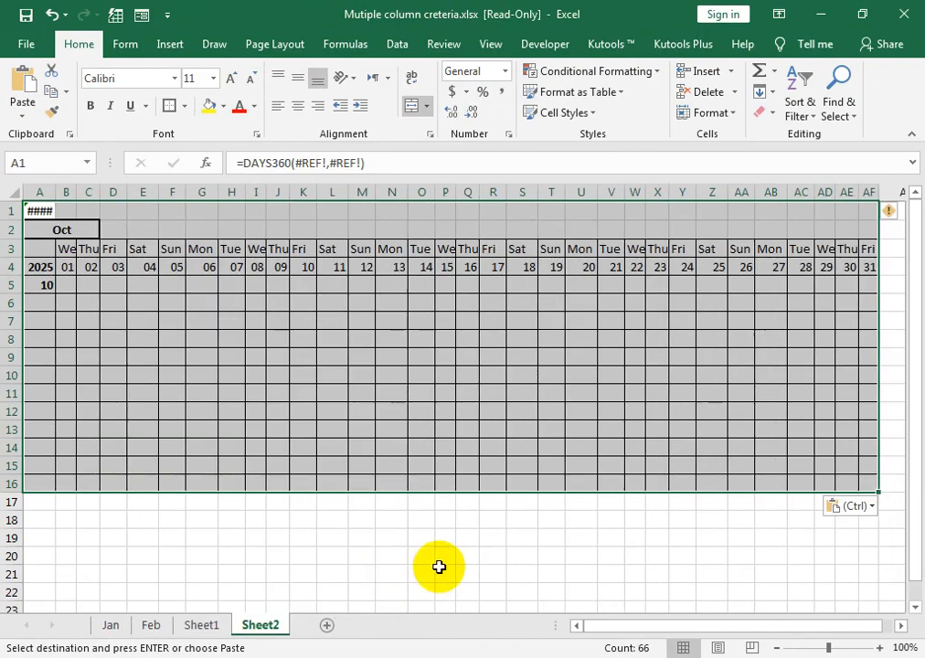
Change the broken formula in A1 to =DAYS360(B4,"MMM"), accepting the proposed correction of the extra parenthesis.
left_click(384, 316)
left_click(29, 211)
double_click(30, 211)
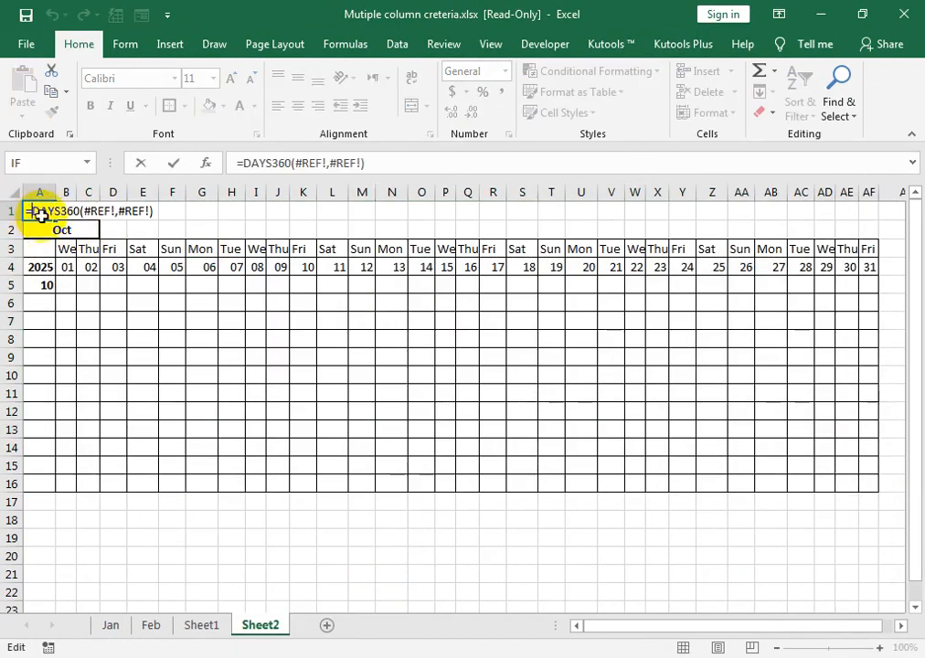
left_click(82, 208)
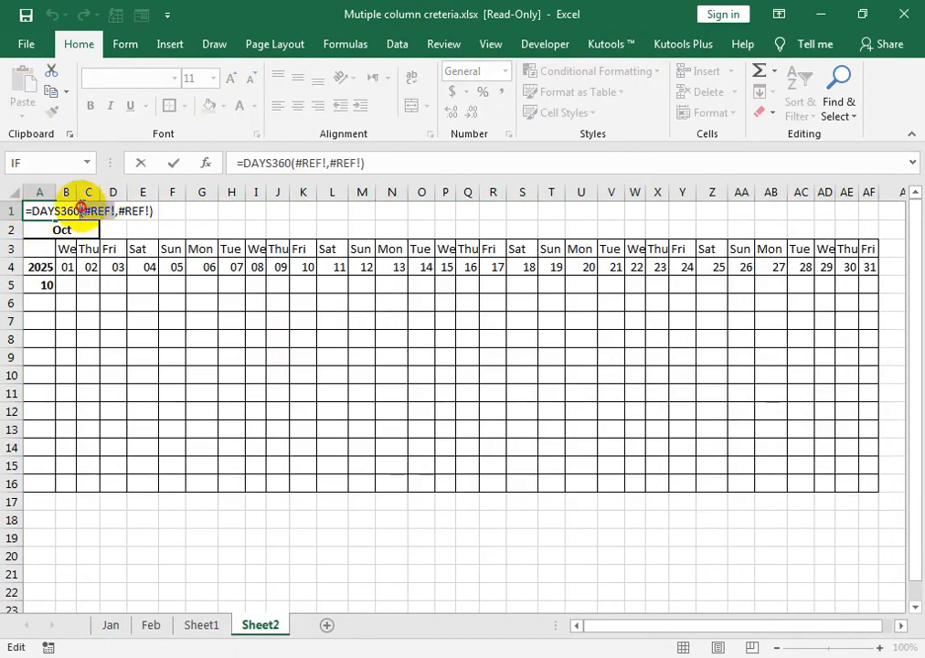
left_click(68, 265)
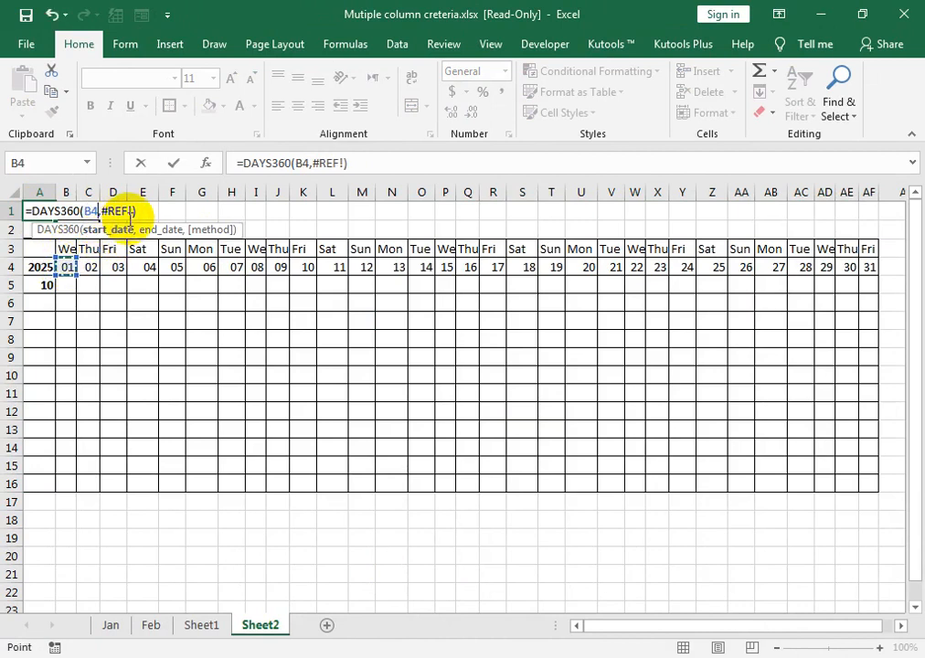
left_click_drag(133, 211, 101, 211)
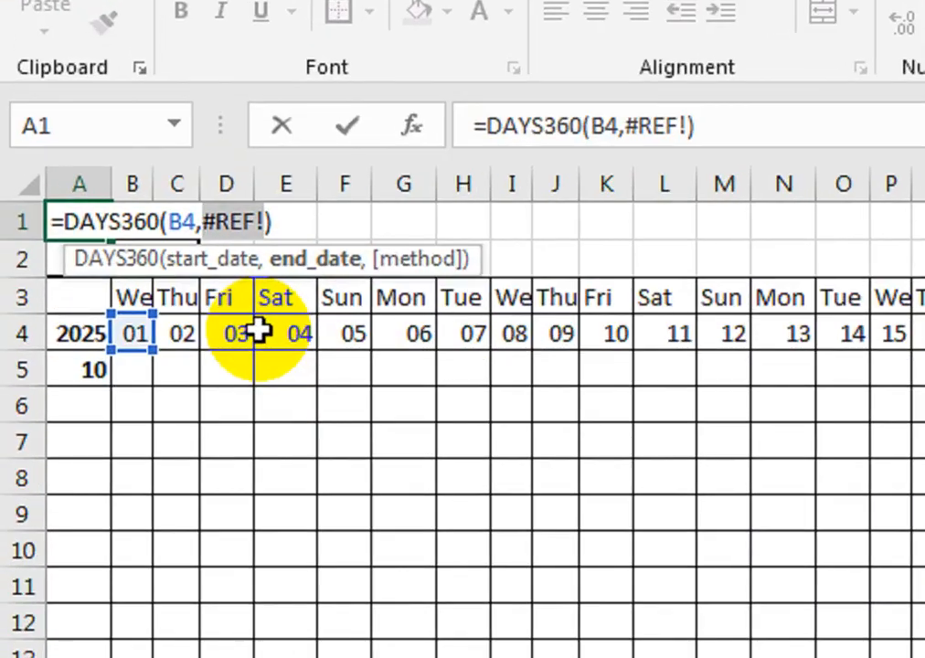
type("'")
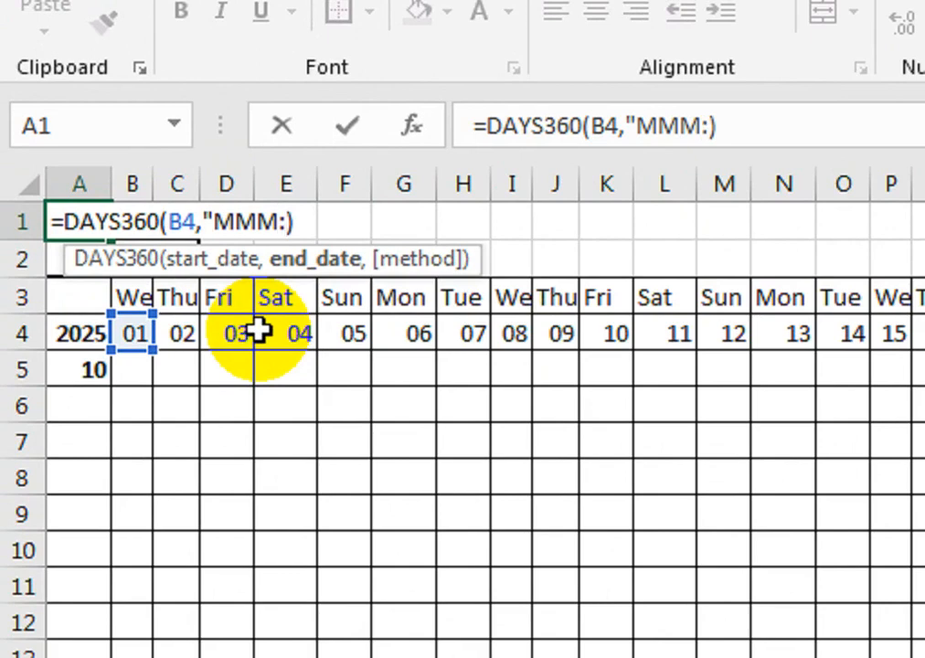
type(")")
key("Return")
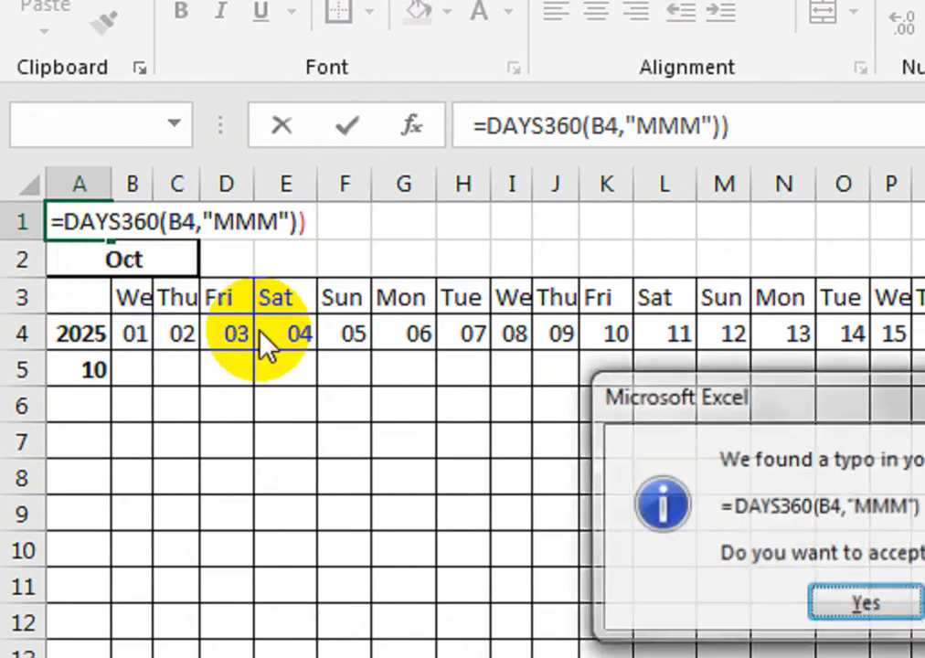
key("Return")
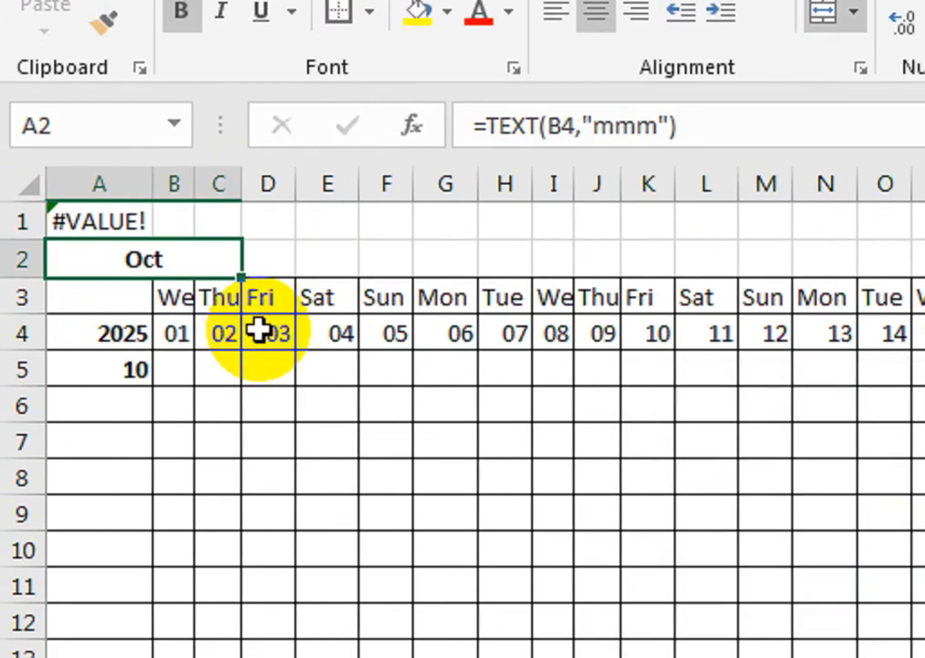
Replace the broken formula in A1 with =TEXT(B4,"MMM").
left_click(104, 216)
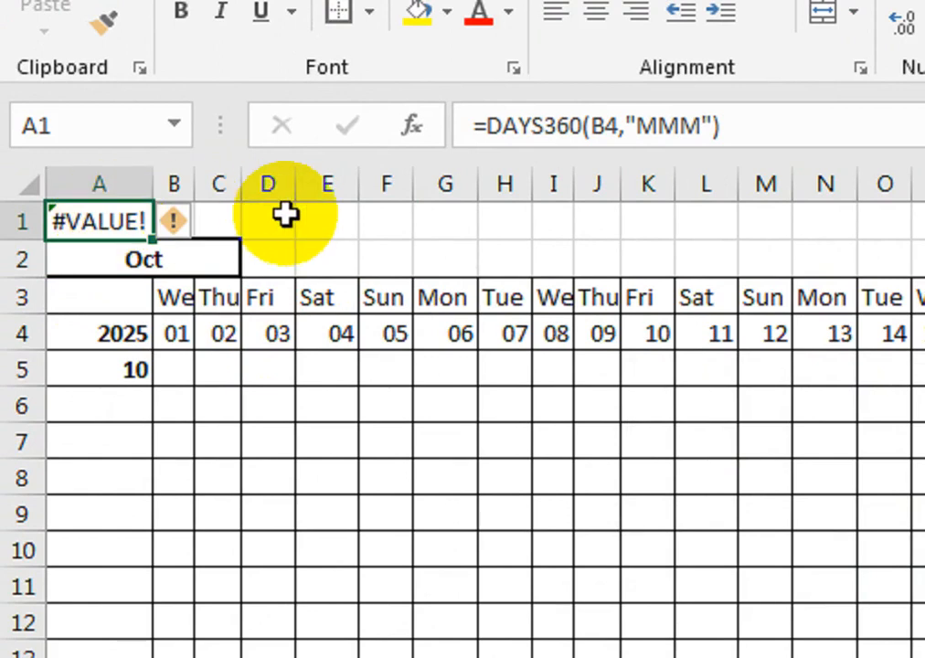
type("TEX")
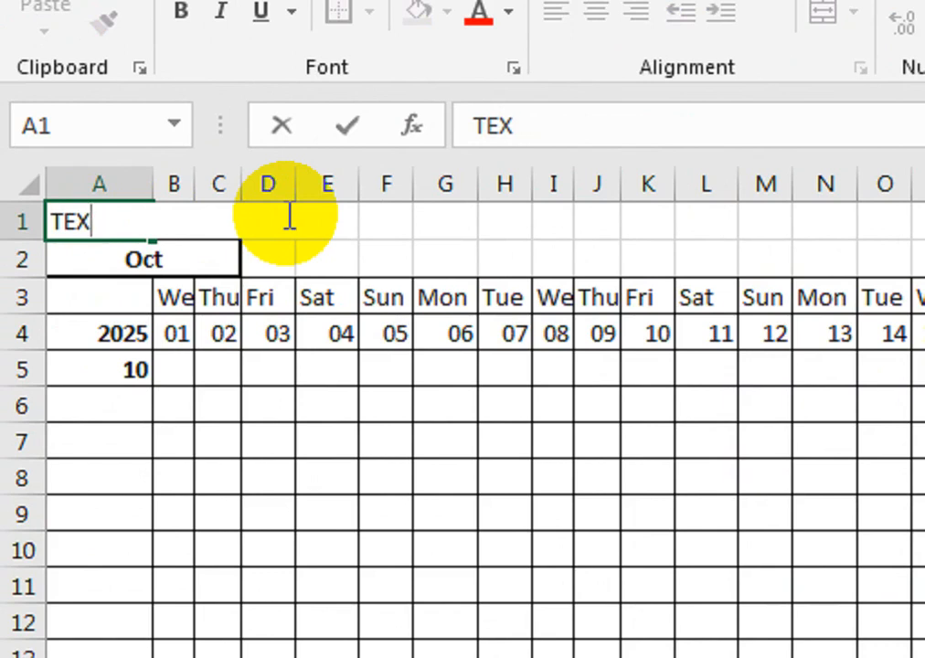
type("=TEXT")
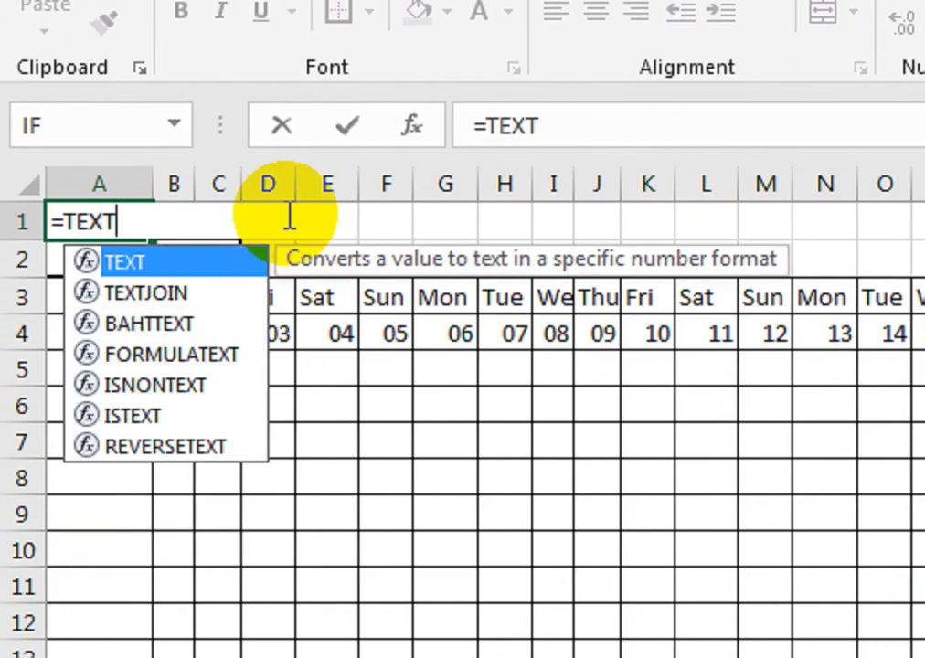
type("(")
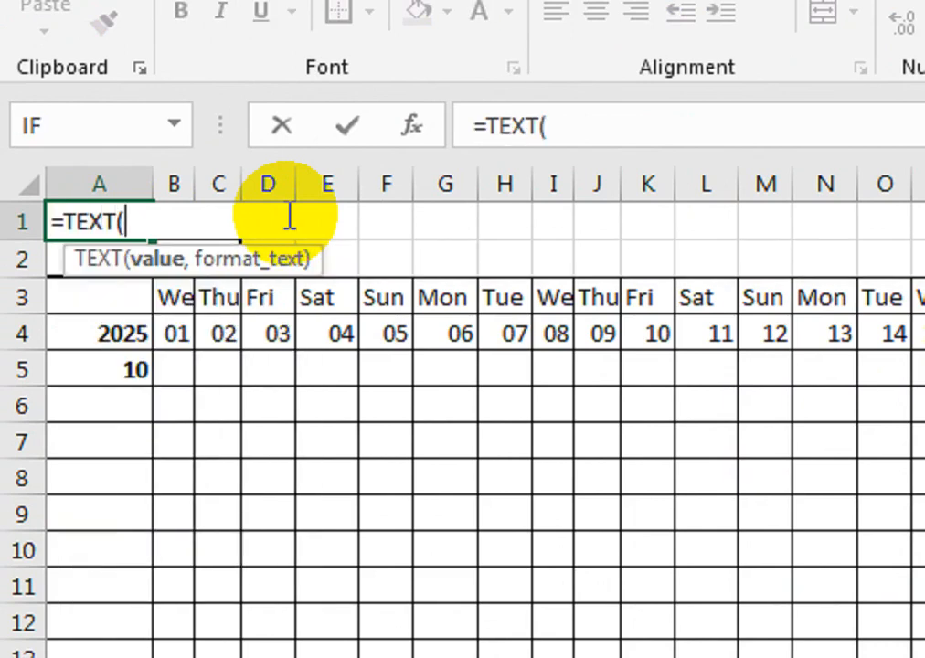
left_click(183, 336)
type(",\"")
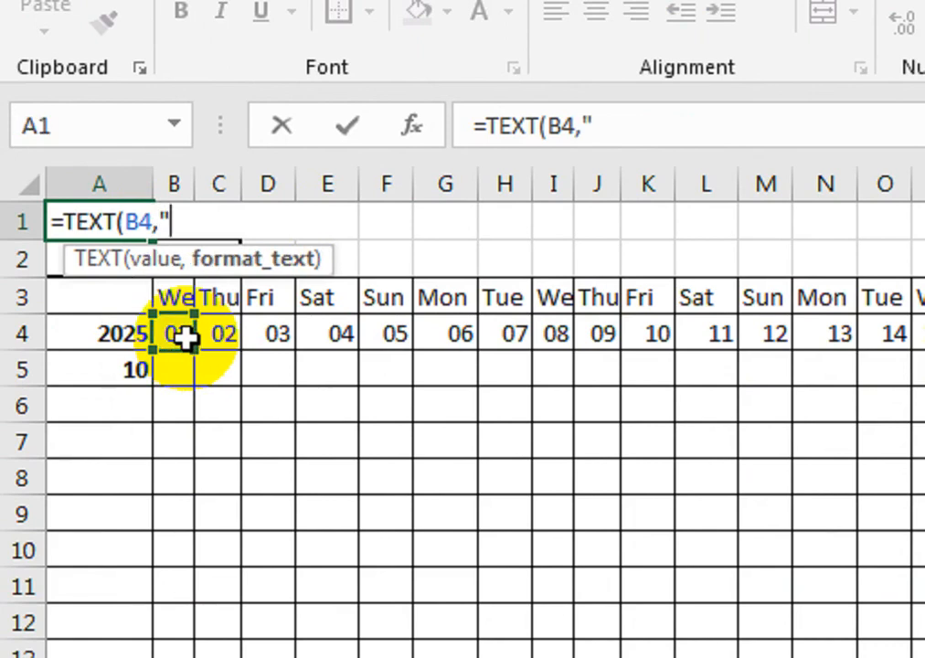
type("MMM")
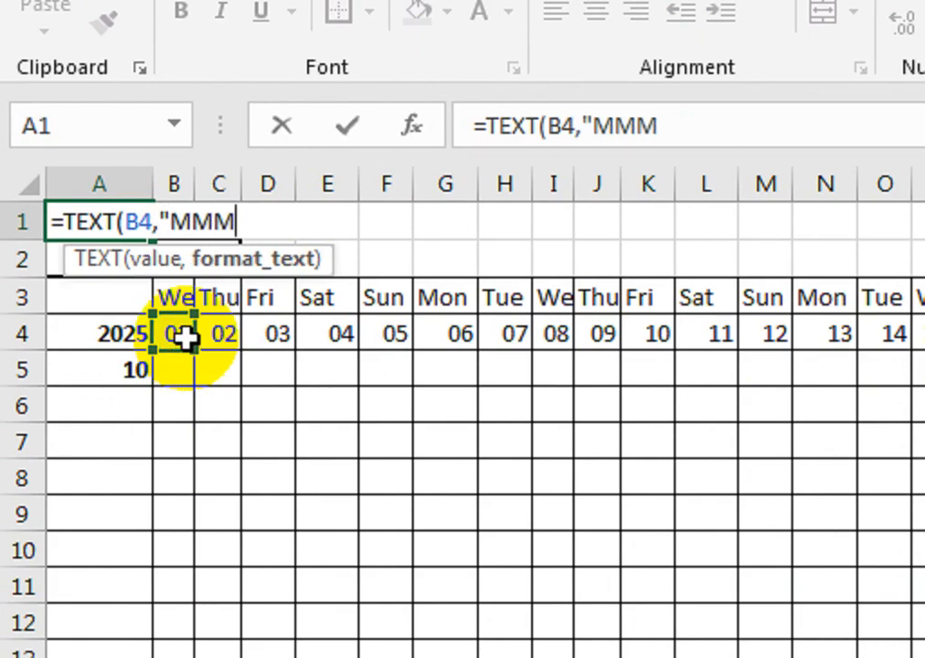
type("\")")
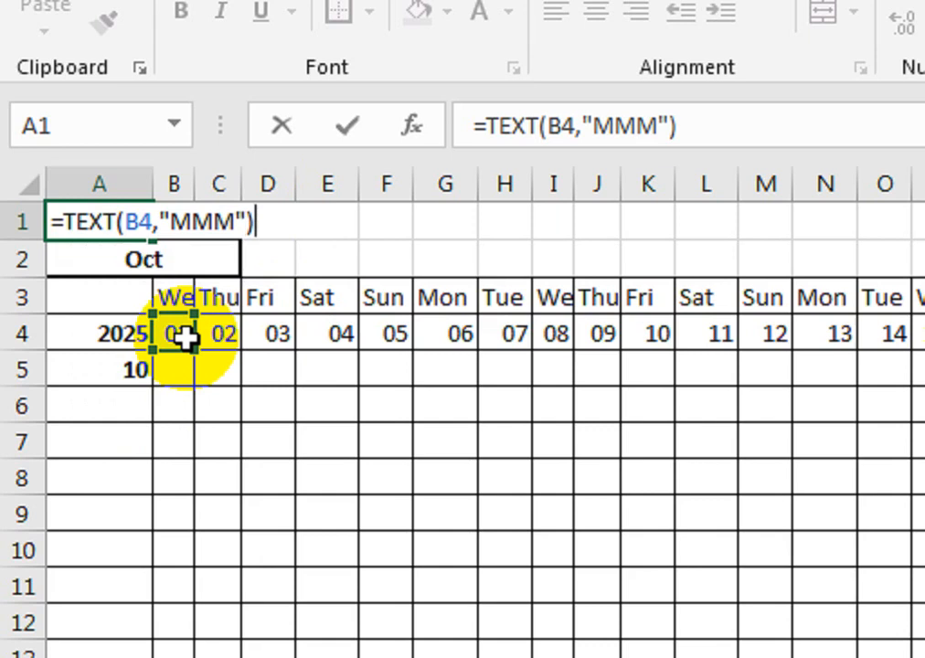
key("Return")
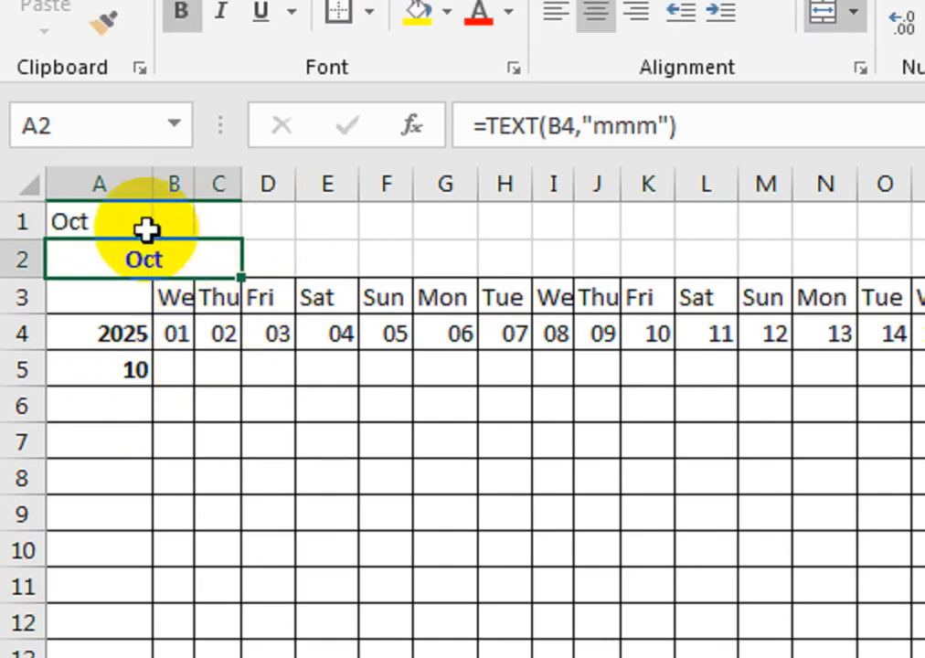
Clear the duplicate month formula from cell A1.
left_click(129, 210)
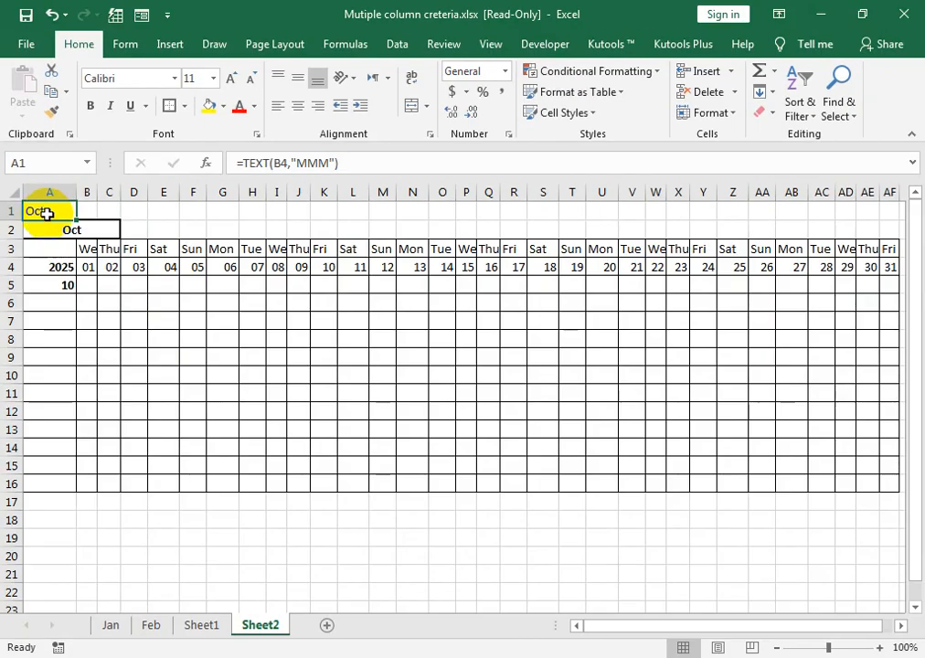
left_click(134, 289)
Open the print settings for the calendar sheet and set the page to Landscape Orientation.
left_click(20, 46)
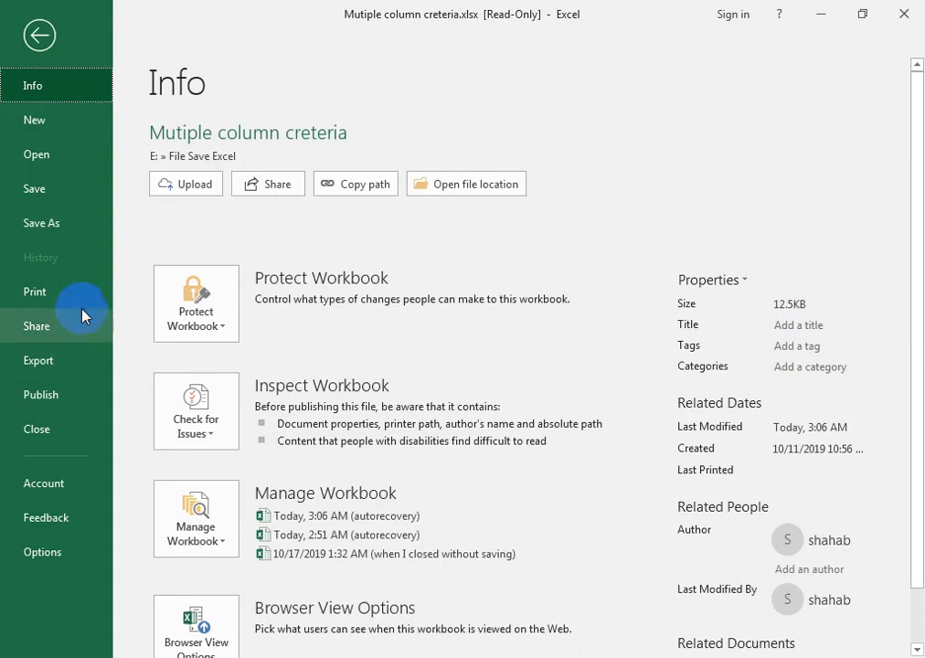
left_click(100, 293)
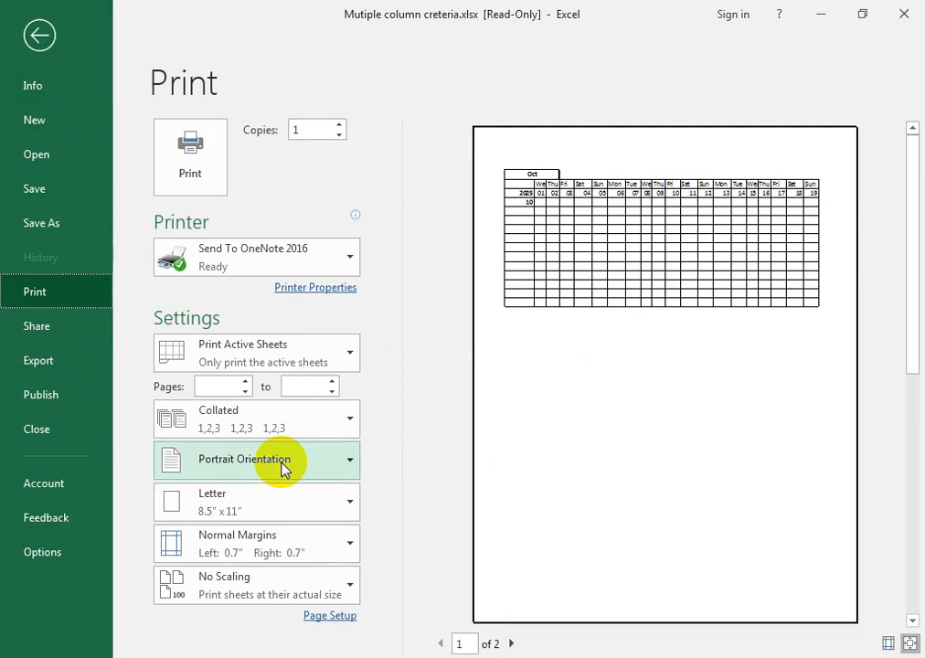
left_click(351, 420)
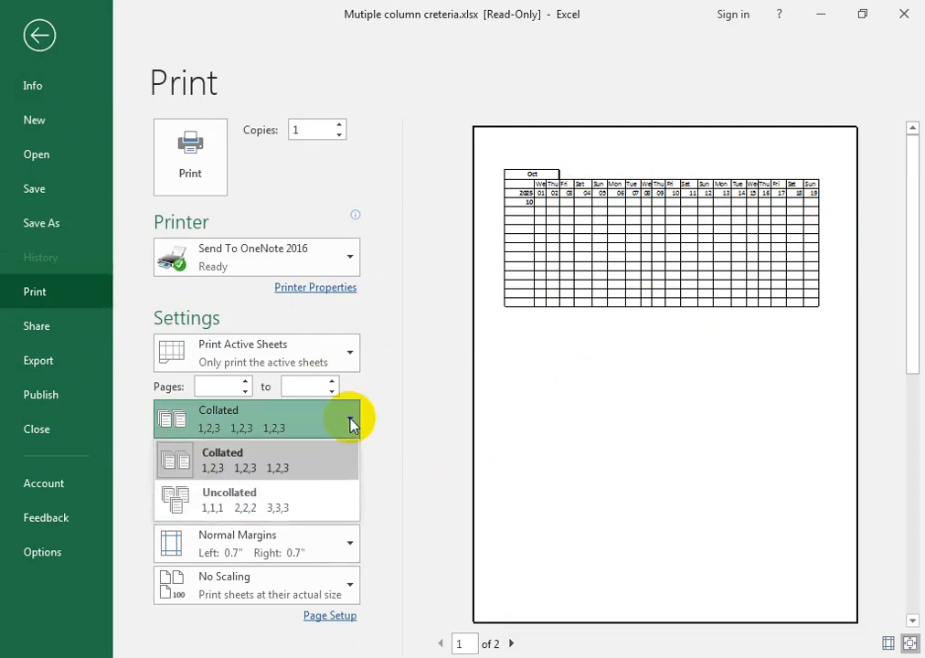
left_click(355, 457)
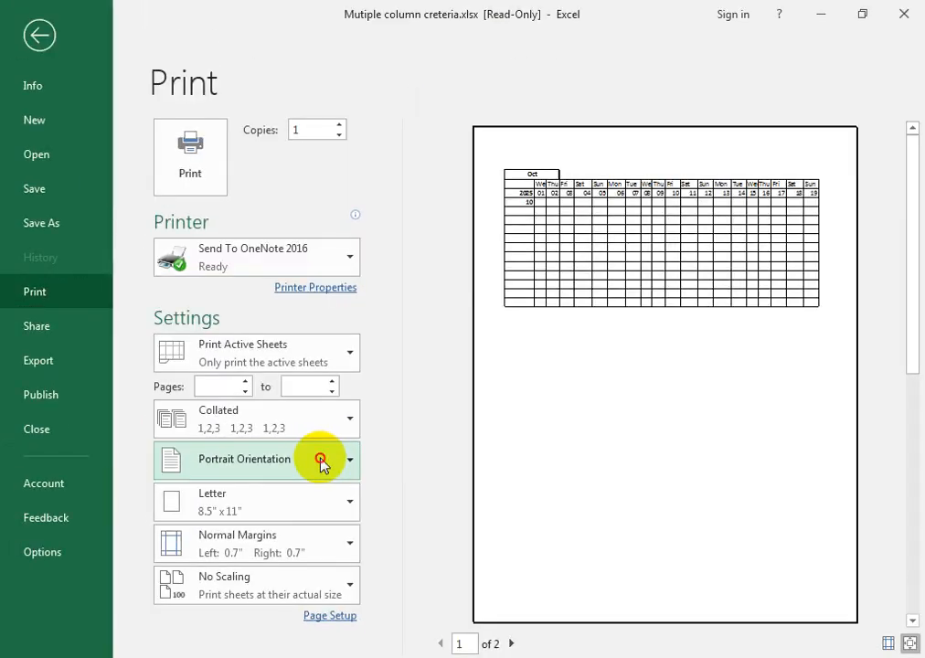
left_click(408, 390)
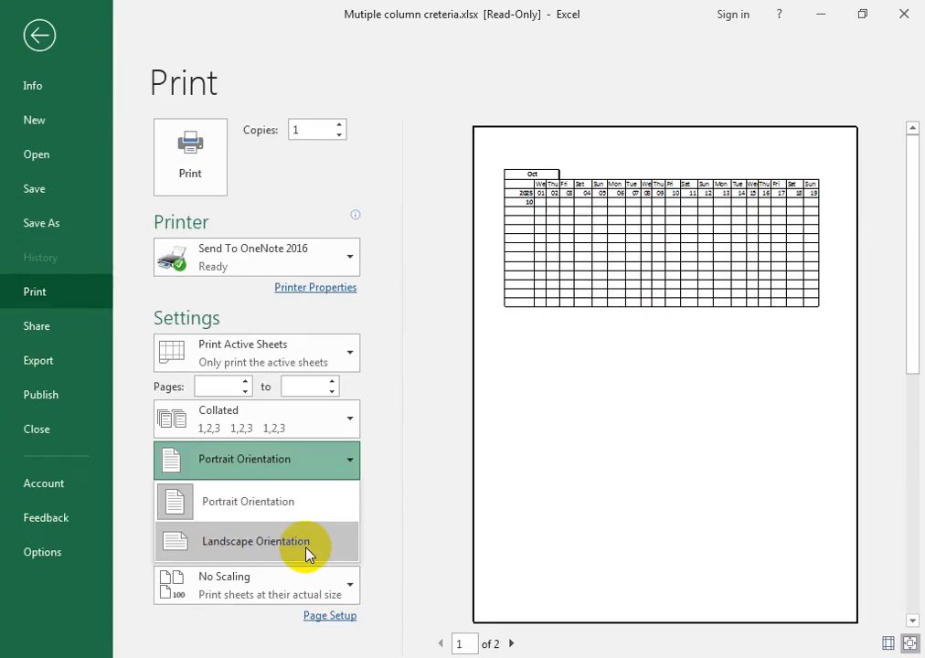
left_click(307, 543)
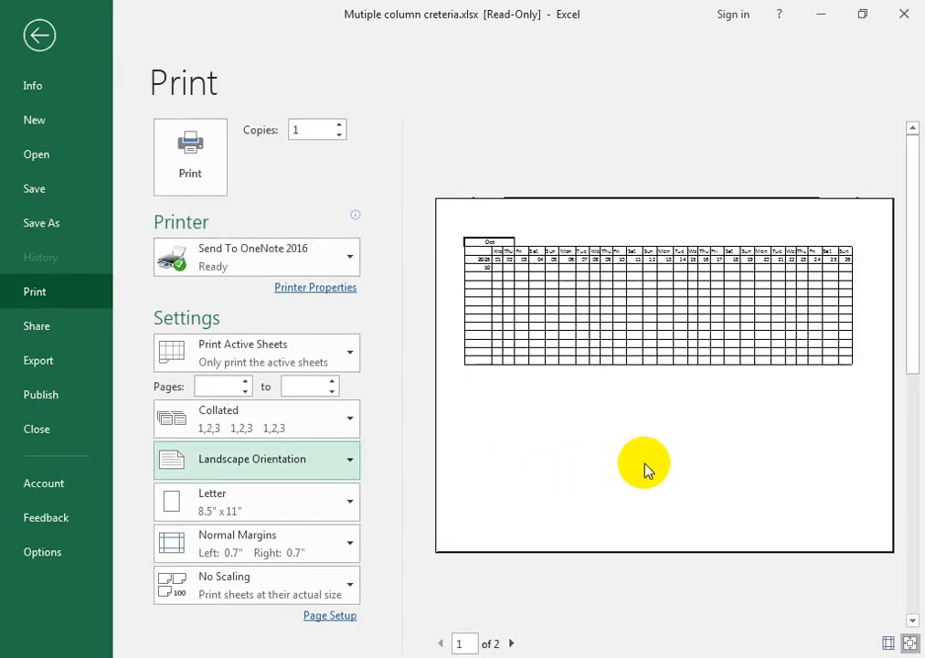
Inspect the calendar's full width in the print preview and set the scaling to Fit Sheet on One Page.
left_click(909, 643)
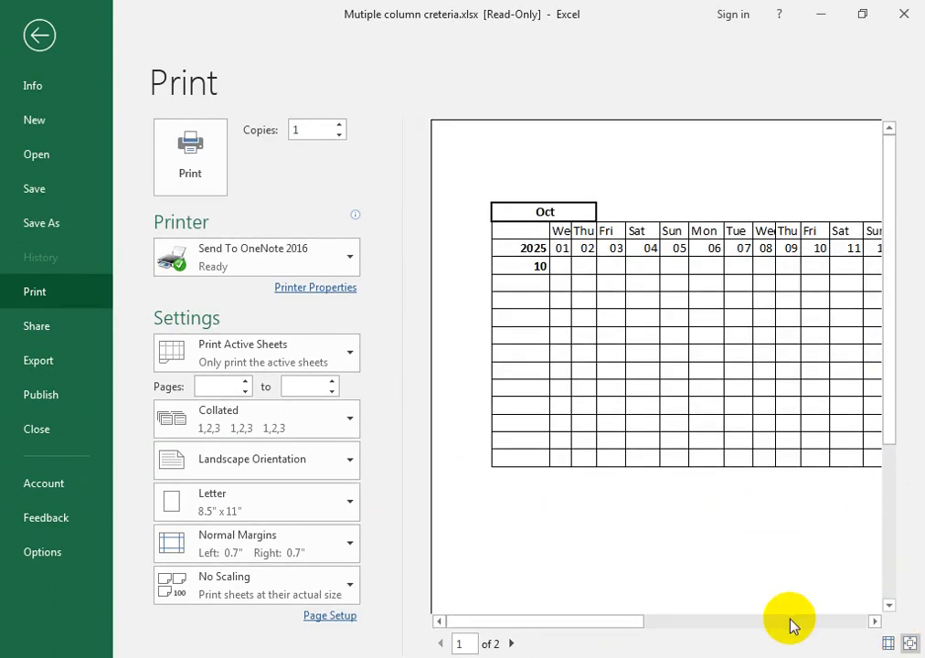
left_click_drag(623, 623, 877, 612)
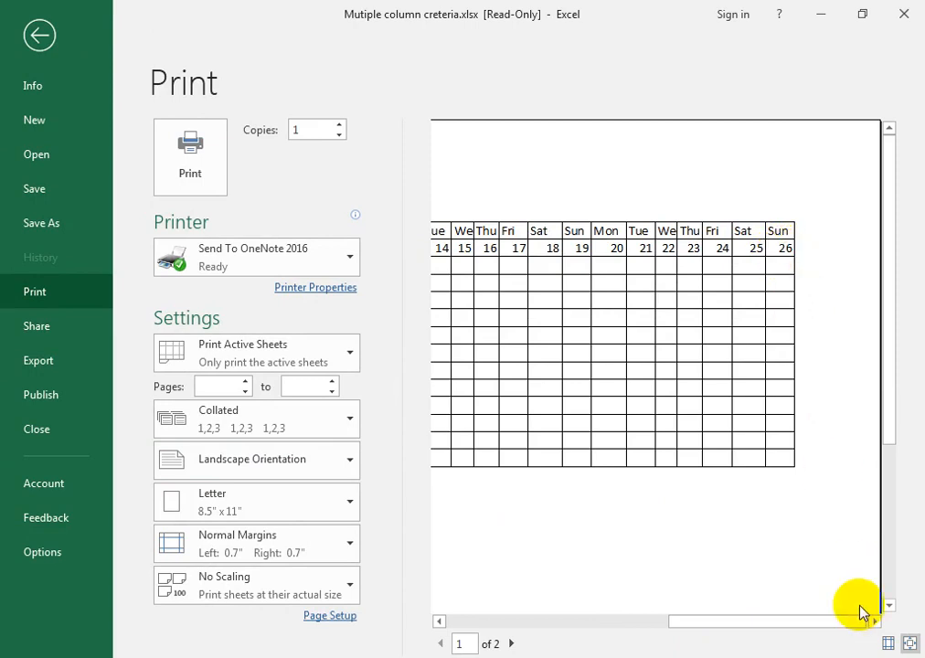
left_click_drag(839, 623, 510, 624)
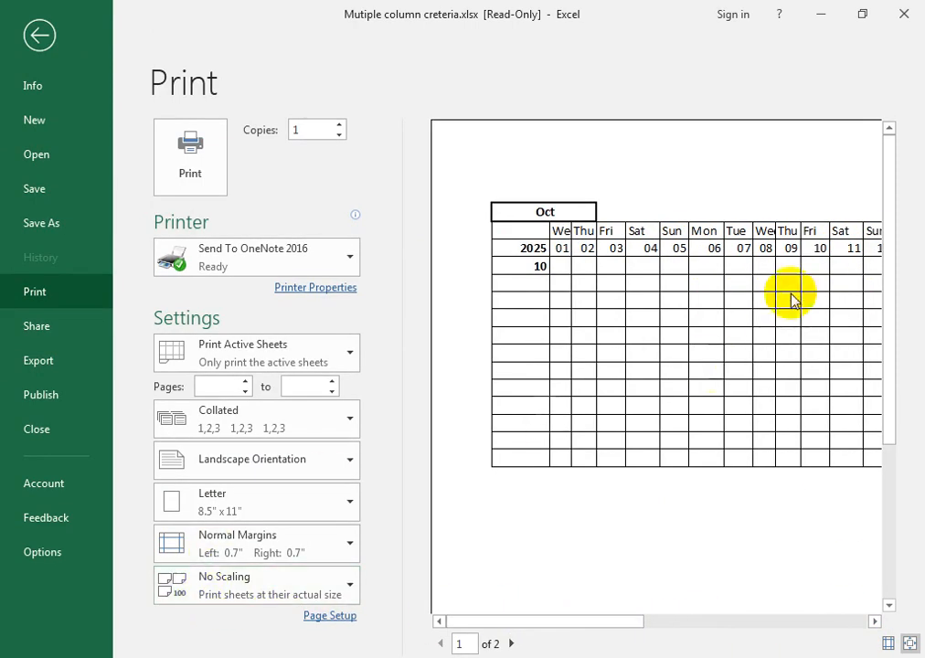
left_click(911, 642)
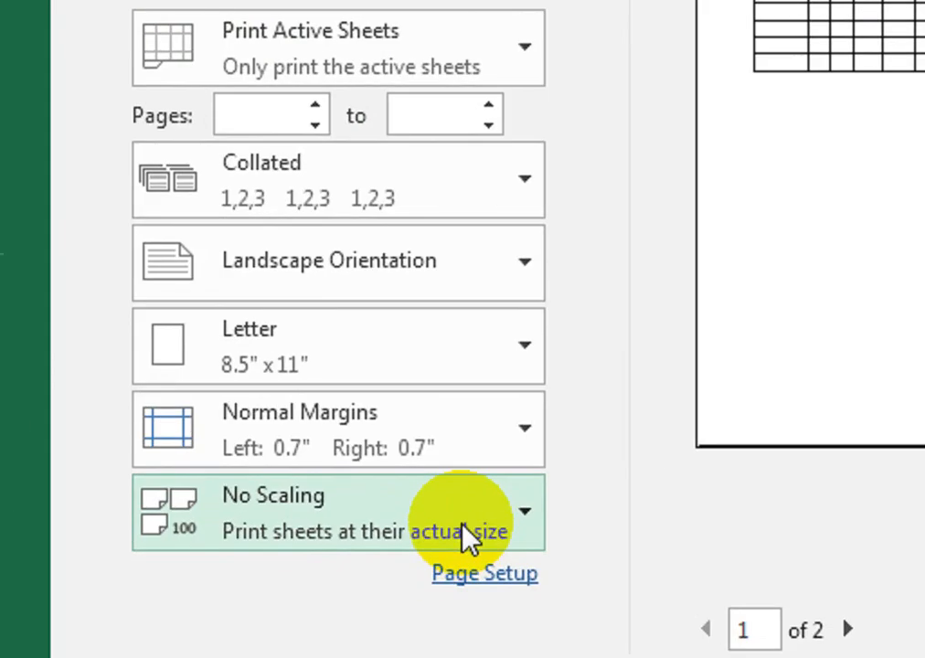
left_click(466, 535)
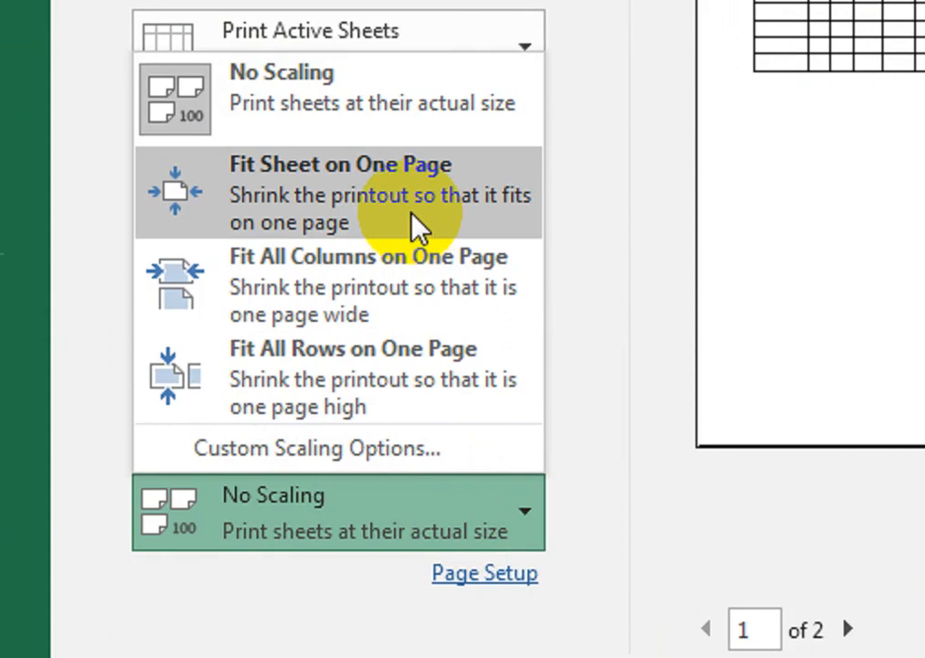
left_click(411, 227)
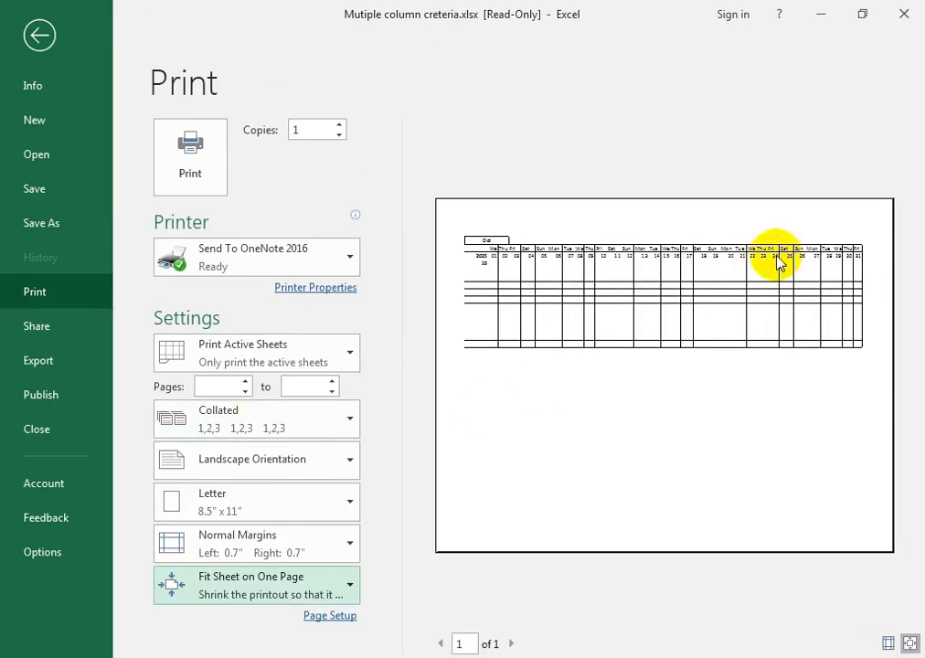
Examine the enlarged print preview across to the calendar's last day column, and return to the worksheet.
left_click(909, 643)
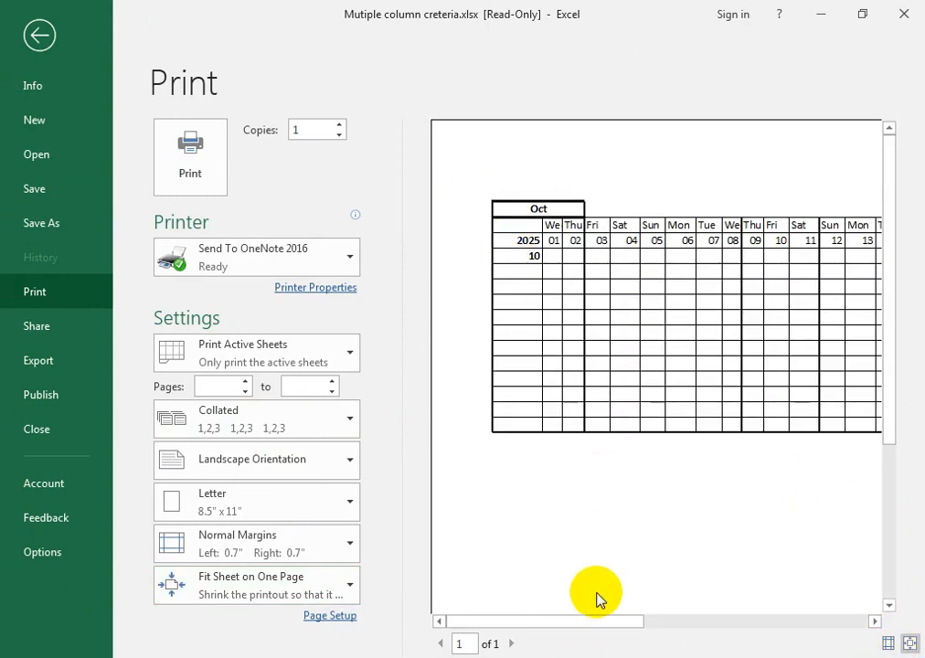
left_click_drag(600, 623, 850, 632)
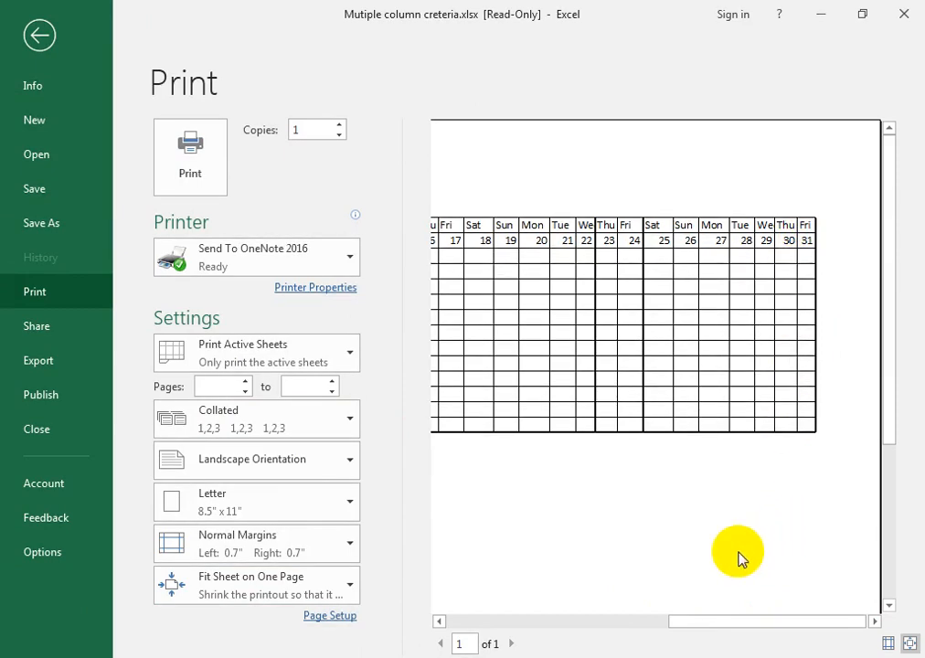
left_click(40, 35)
left_click(406, 268)
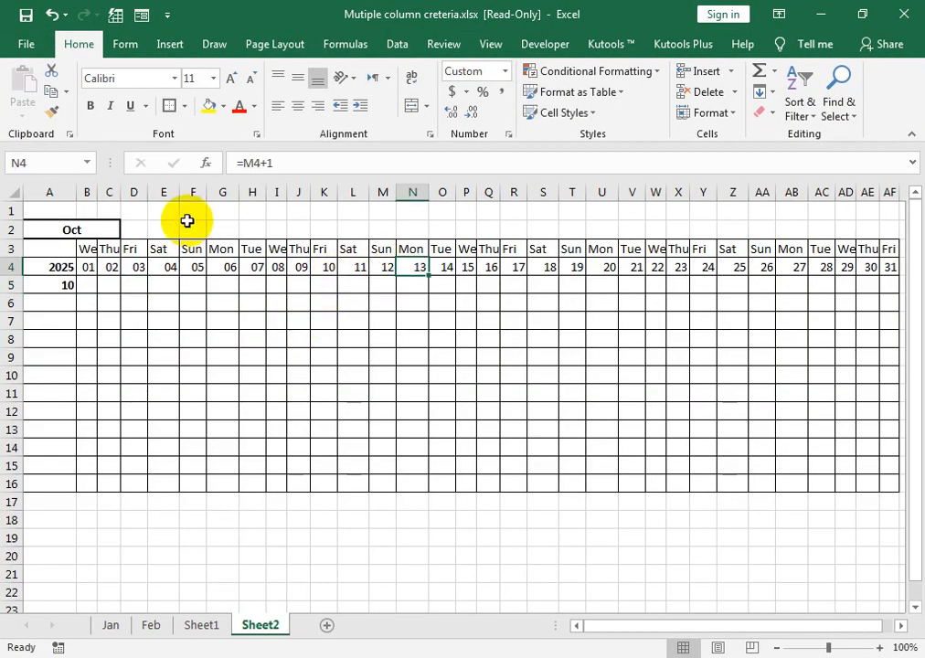
Select the blank range D1:AB2 above the calendar's weekday row.
left_click_drag(144, 212, 804, 230)
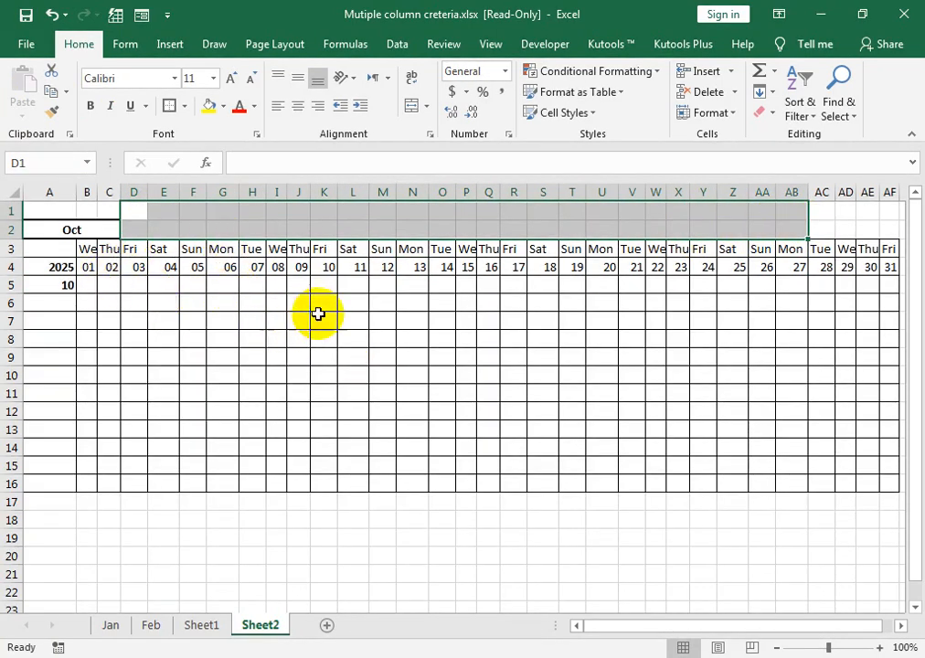